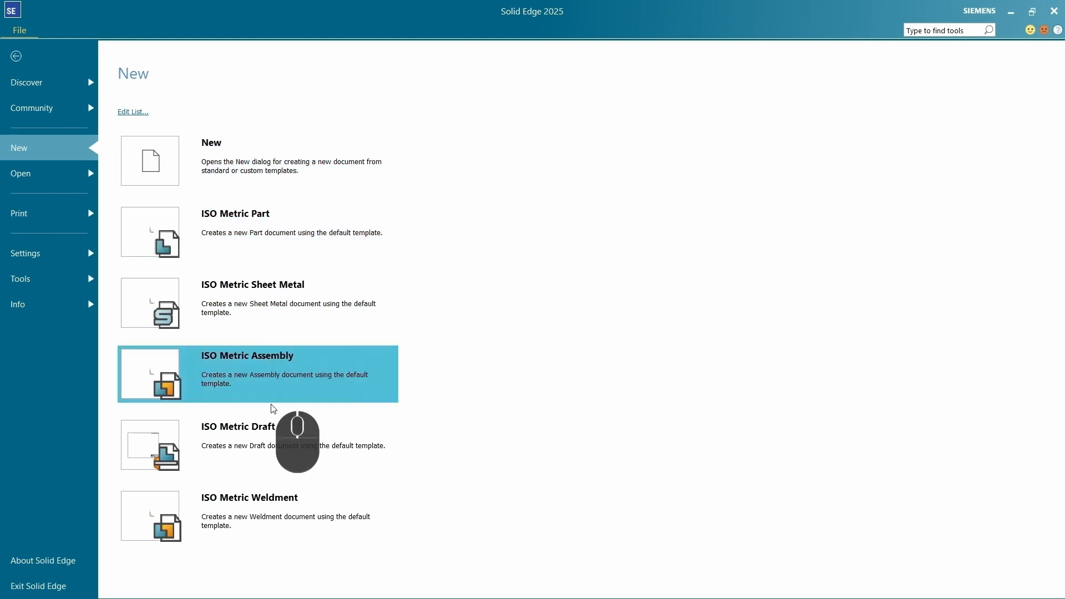
Step: Create a new part from the ISO Metric part template, iso metric part.par, and continue in the ordered environment
left_click(233, 168)
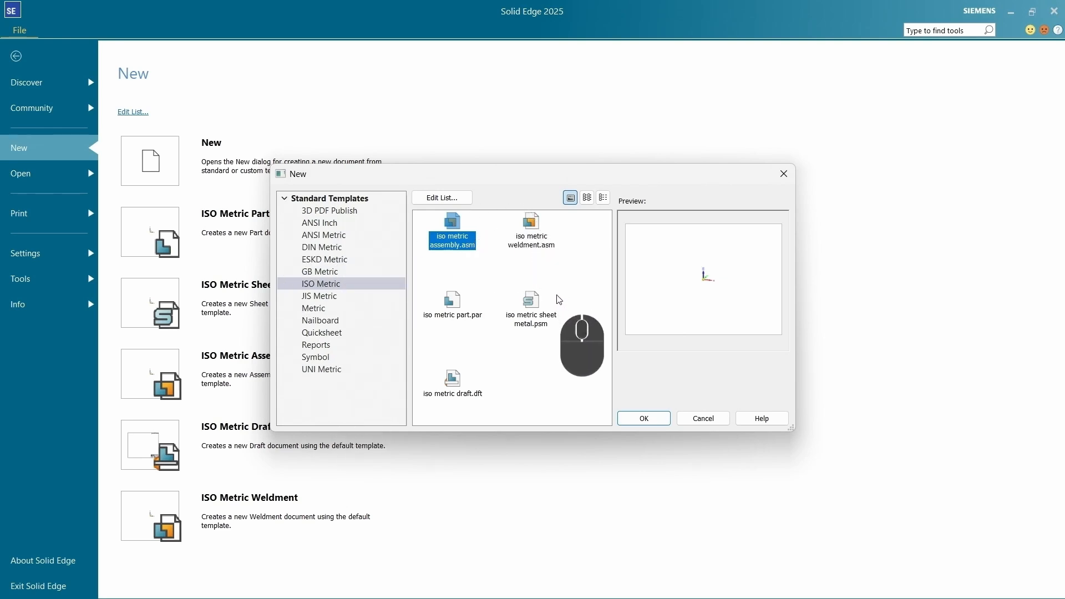
left_click(476, 319)
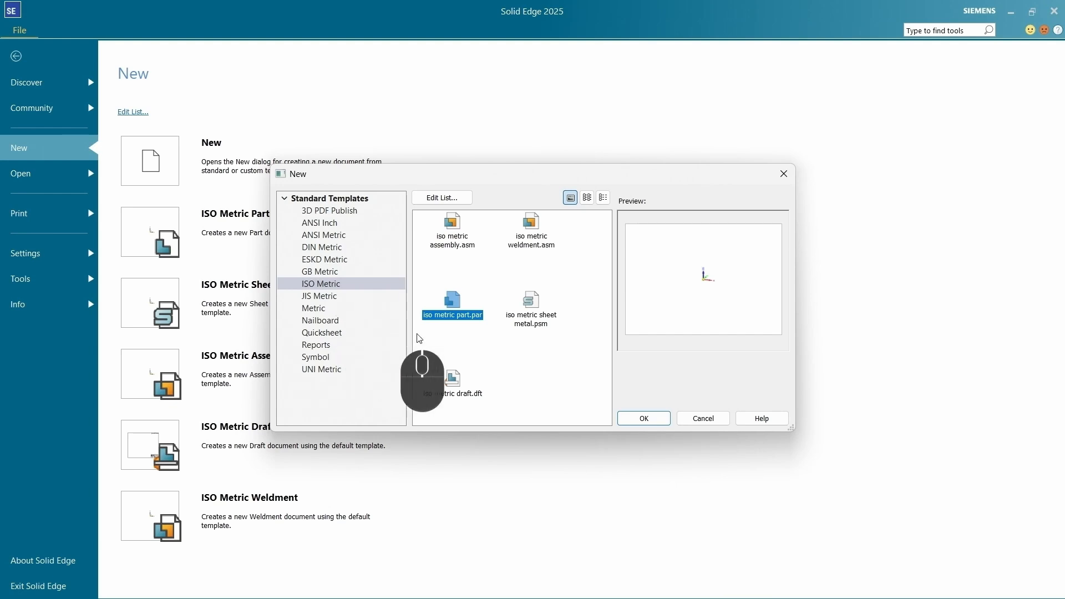
left_click(319, 225)
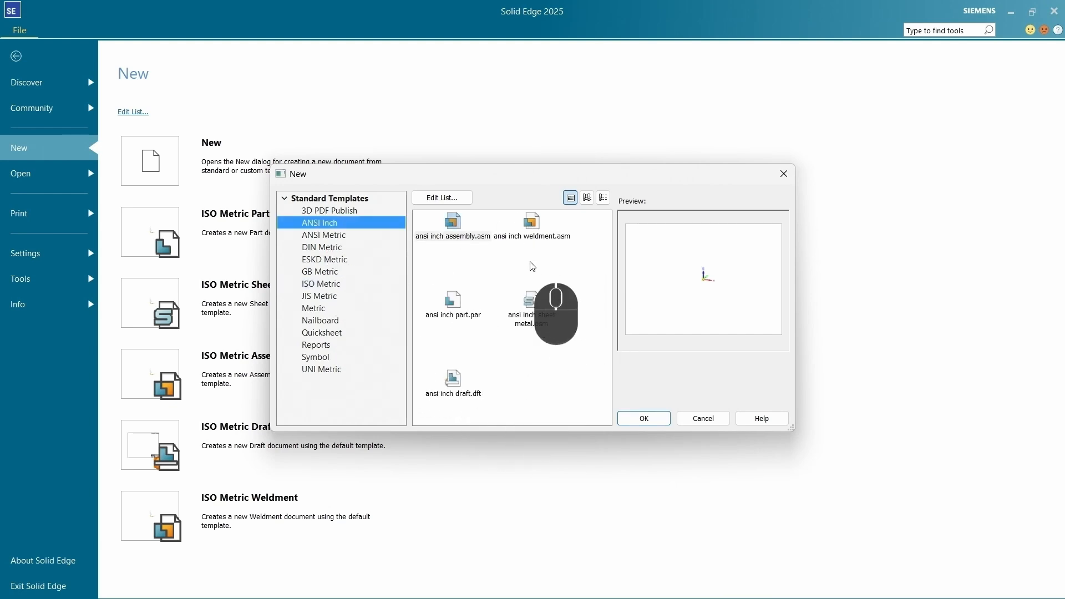
left_click(347, 236)
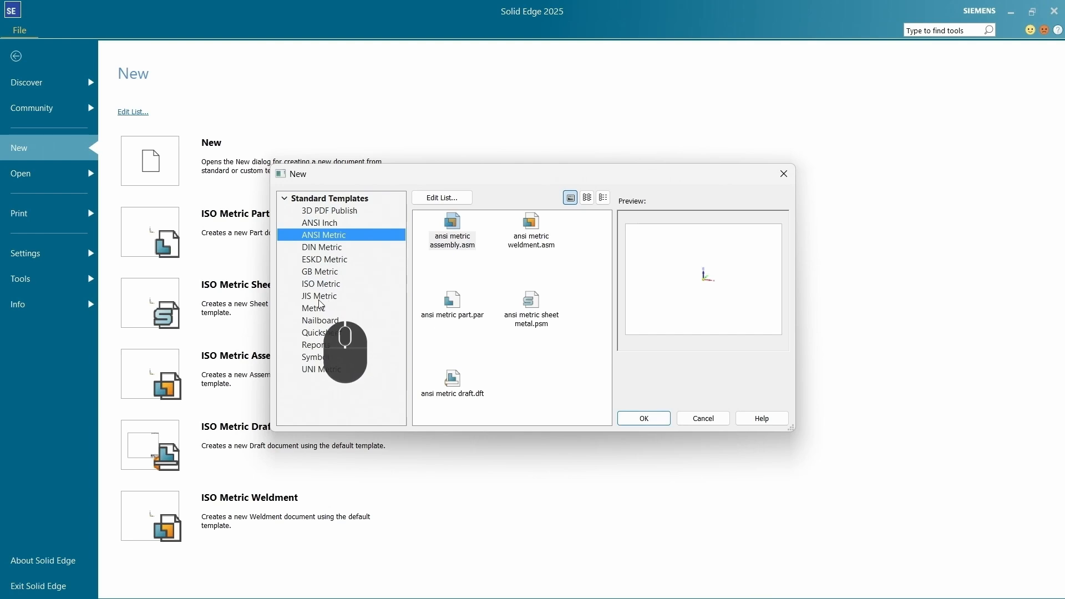
left_click(322, 283)
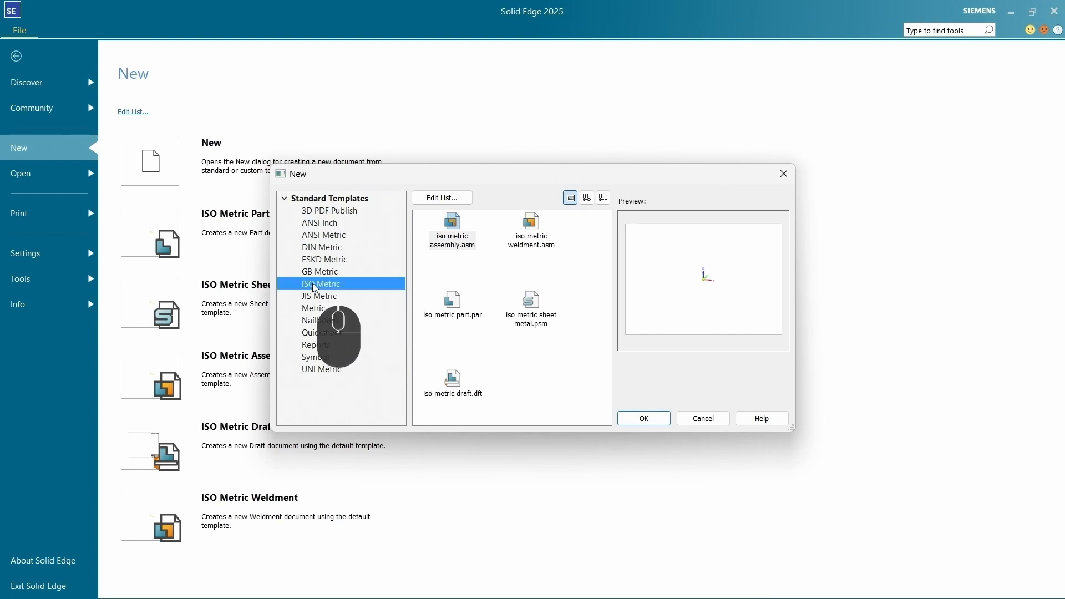
left_click(453, 304)
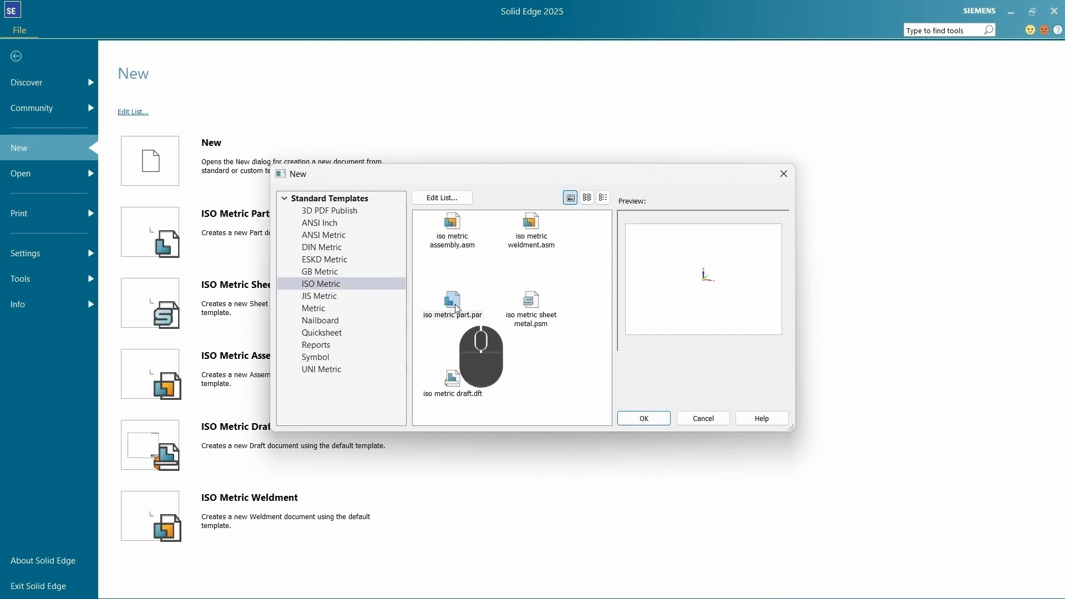
left_click(643, 418)
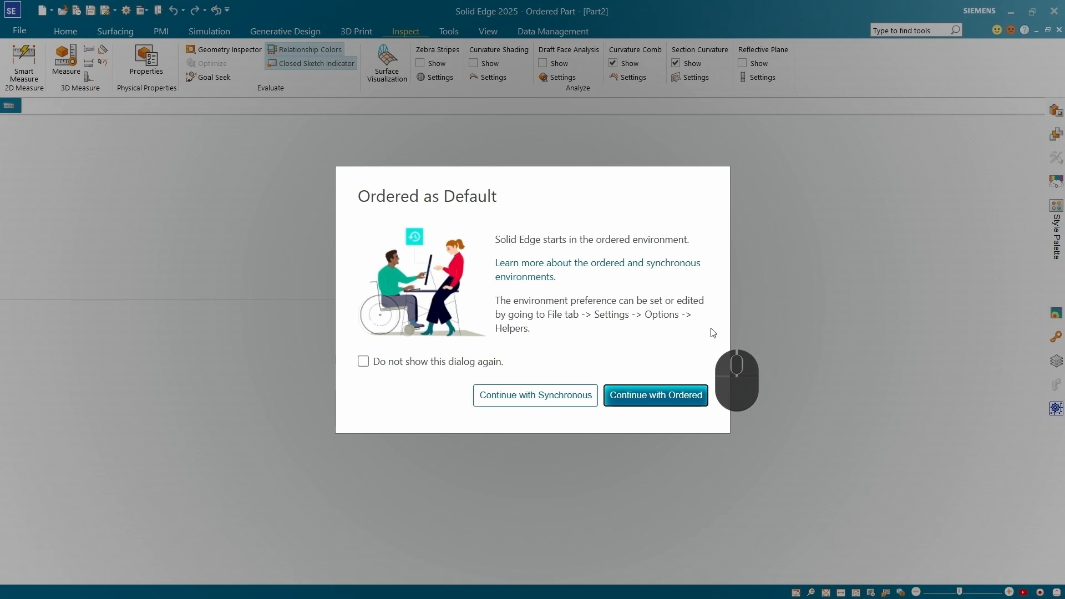
left_click(660, 394)
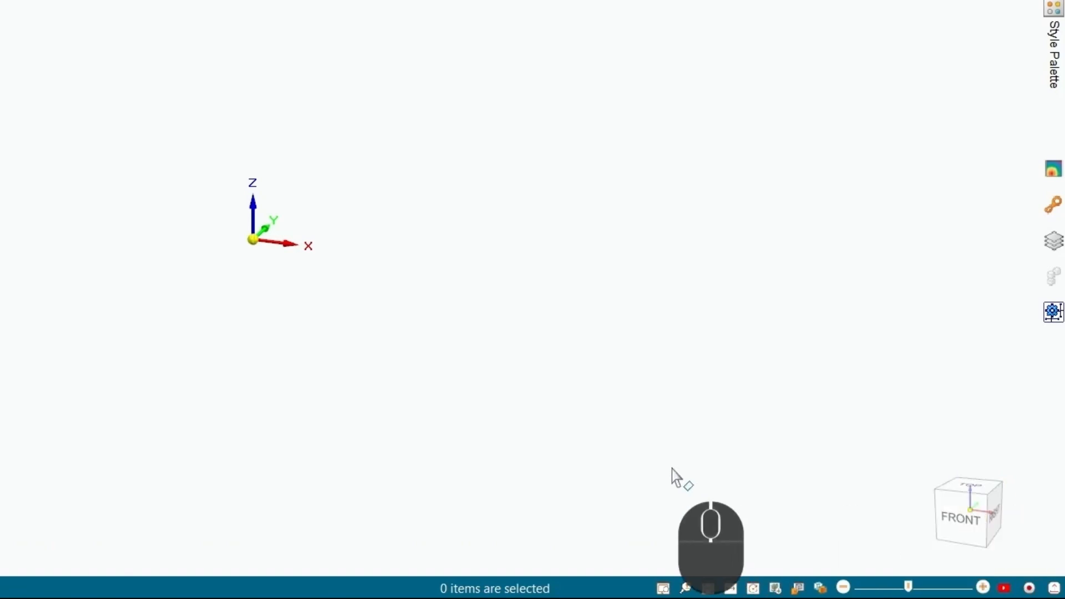
Step: Examine the empty part's coordinate system from the front, left, right and top sides and from isometric orientations
left_click(965, 529)
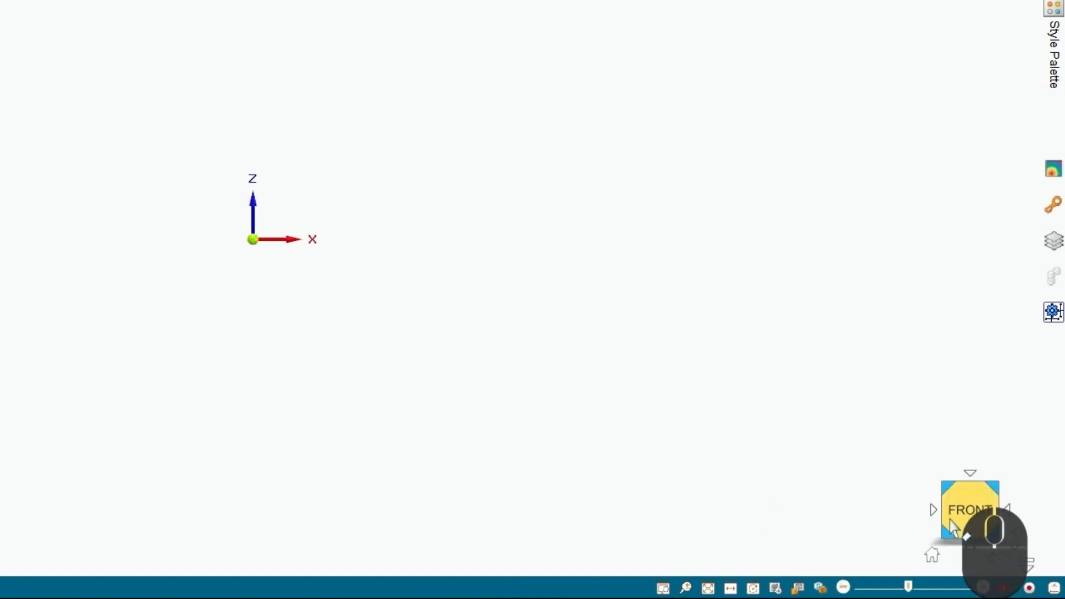
left_click(934, 511)
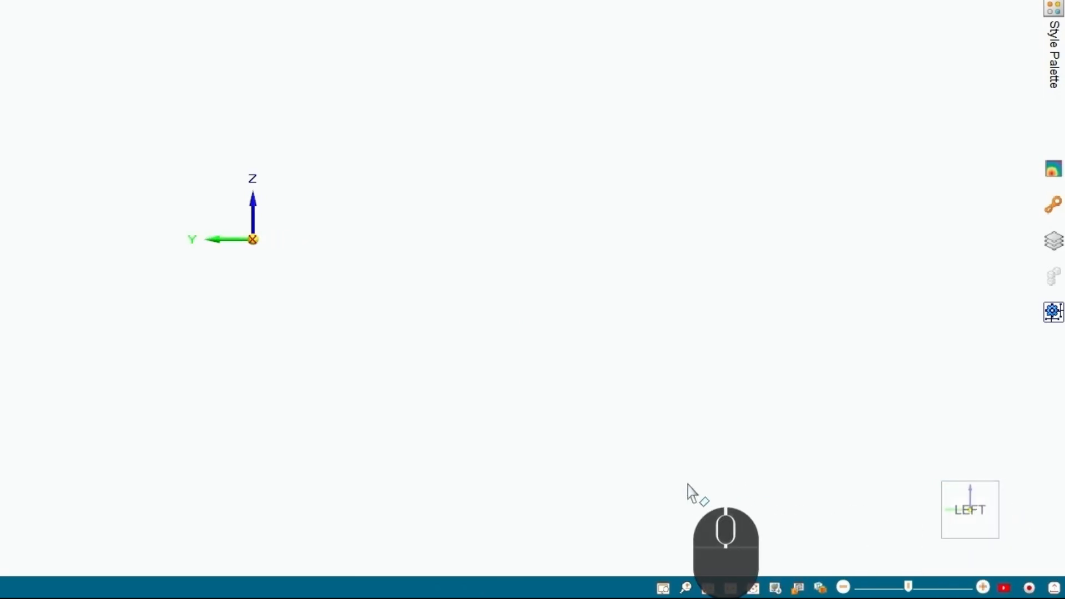
left_click(934, 510)
left_click(934, 510)
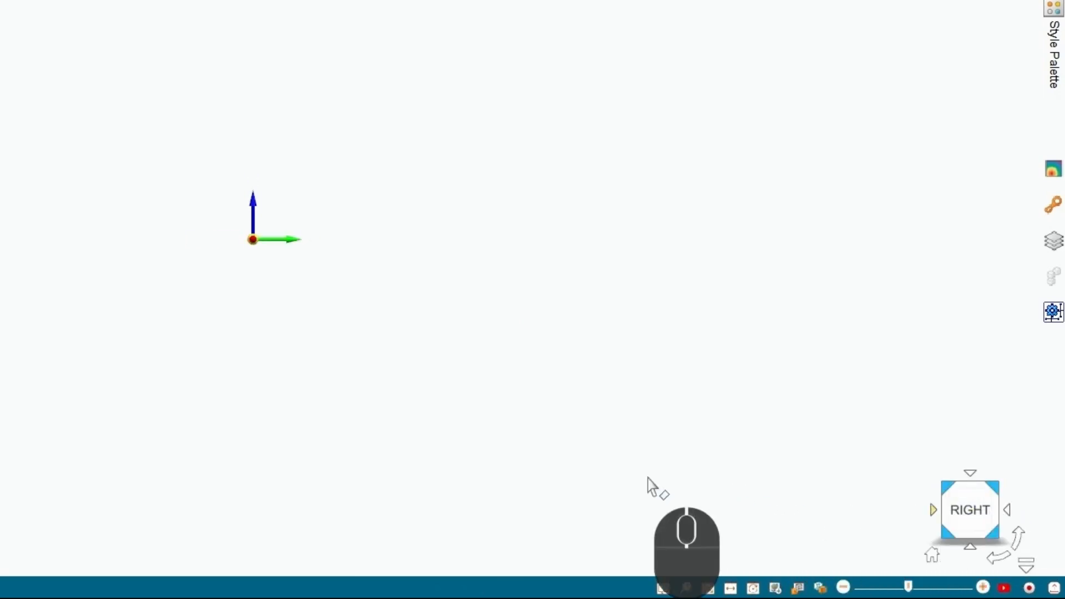
left_click(934, 510)
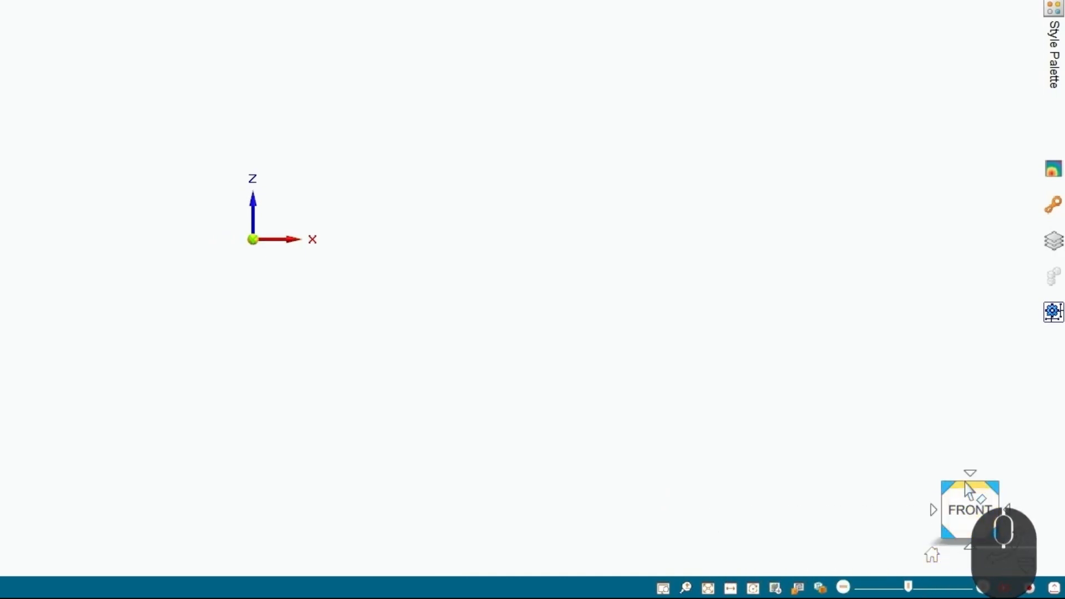
left_click(971, 475)
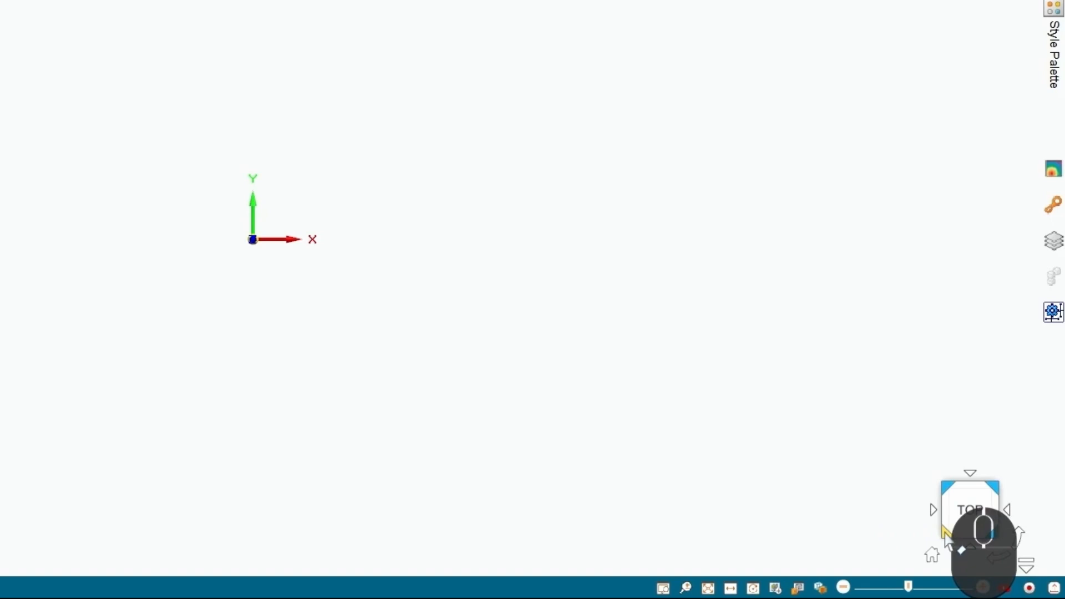
left_click(945, 532)
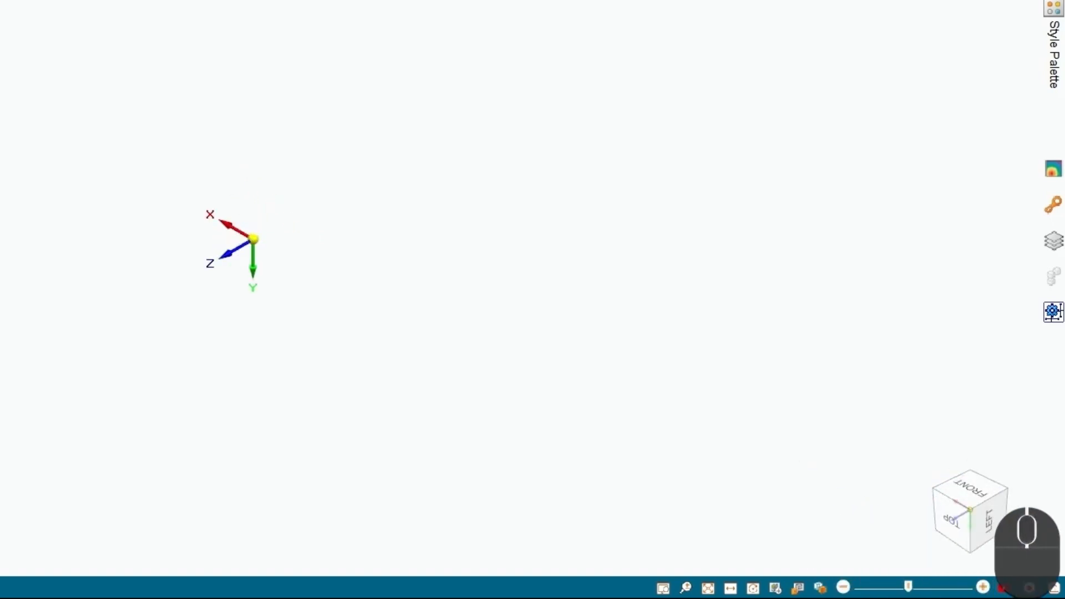
left_click_drag(941, 536, 986, 569)
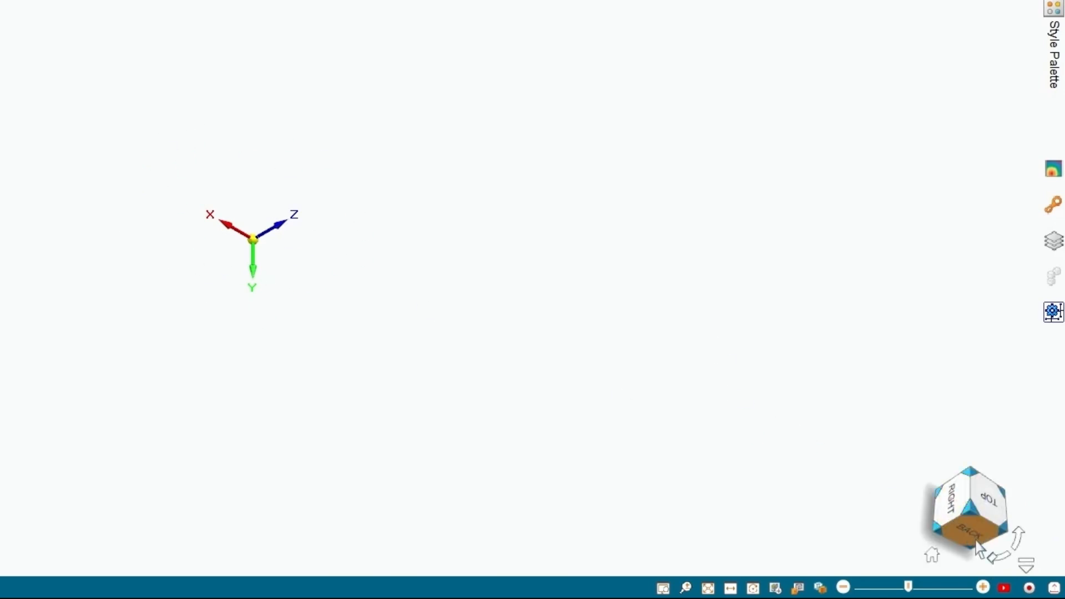
left_click(1023, 539)
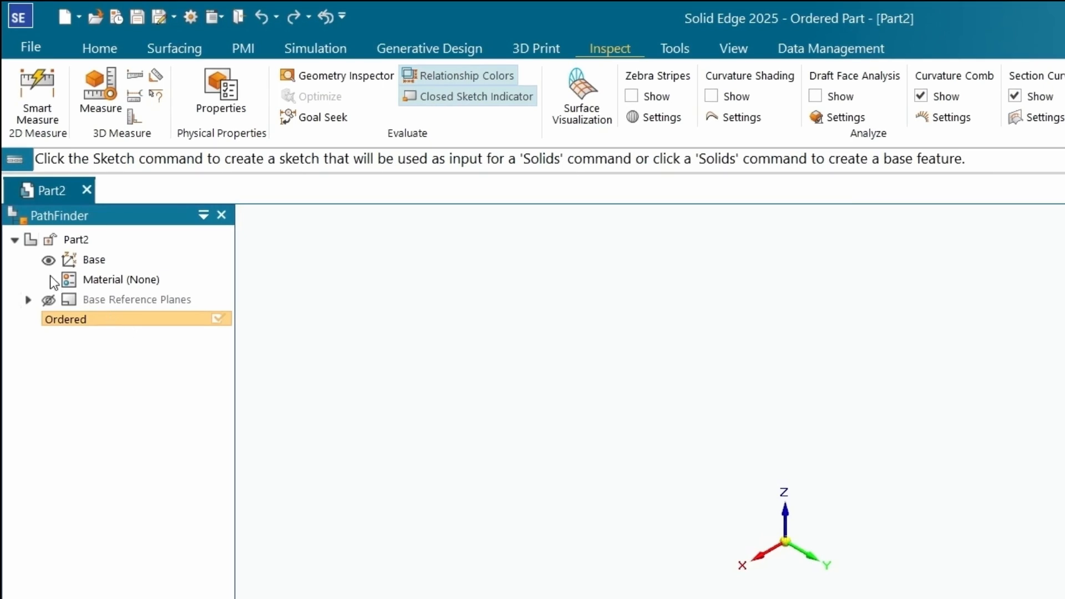
Step: Show the base reference planes of the part
left_click(49, 260)
left_click(48, 261)
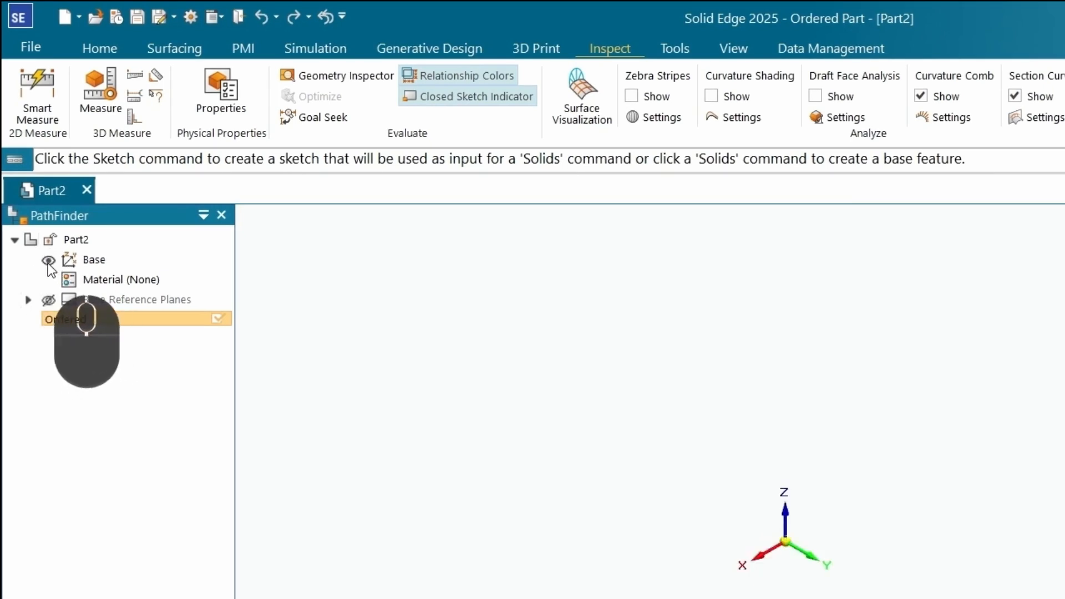
left_click(49, 300)
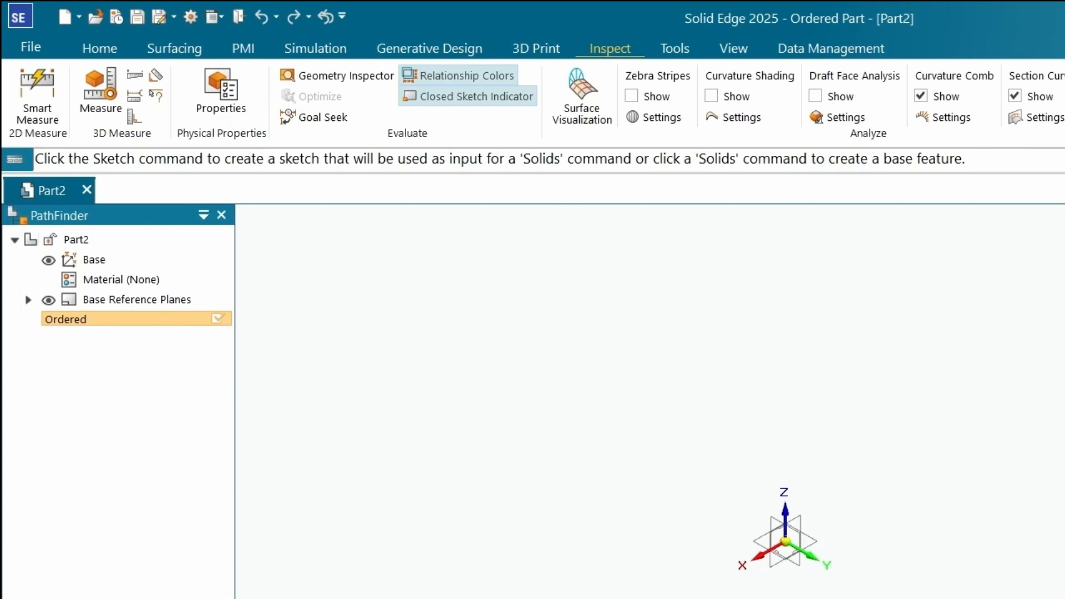
scroll(946, 433, "up", 5)
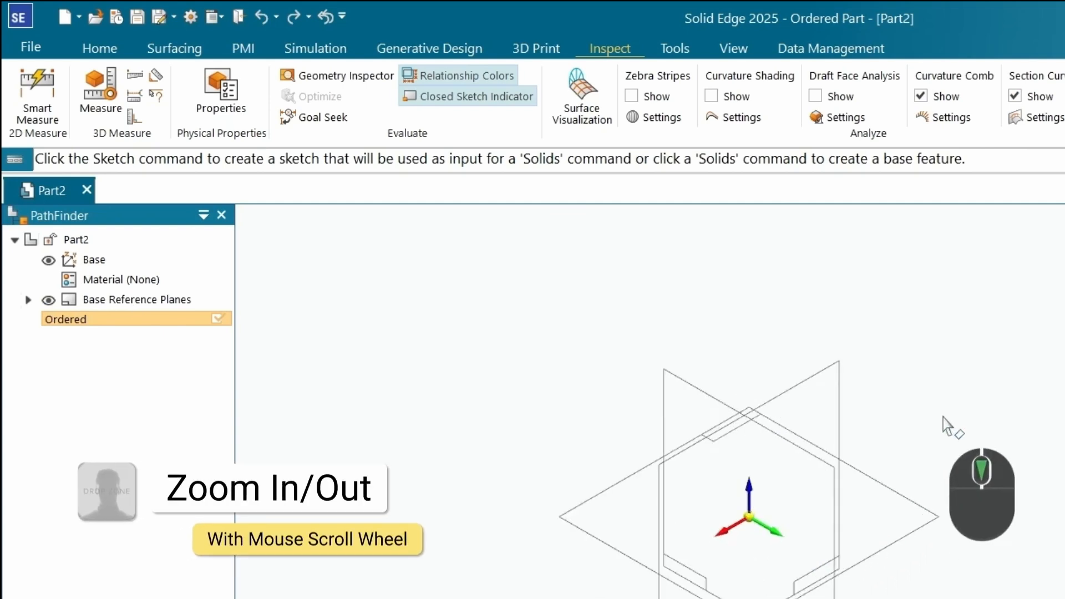
left_click(105, 44)
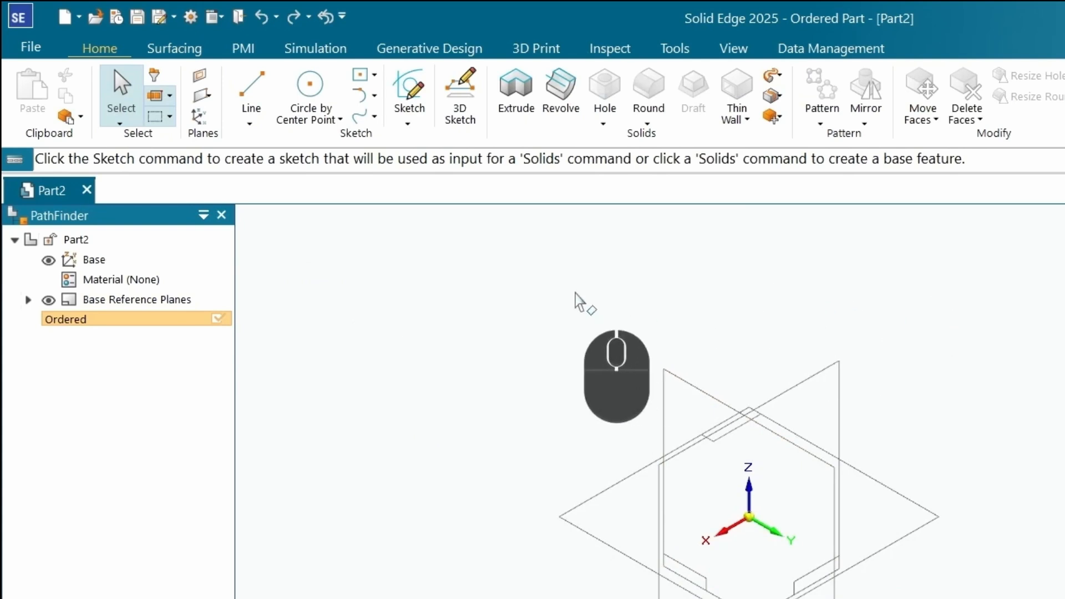
left_click(520, 99)
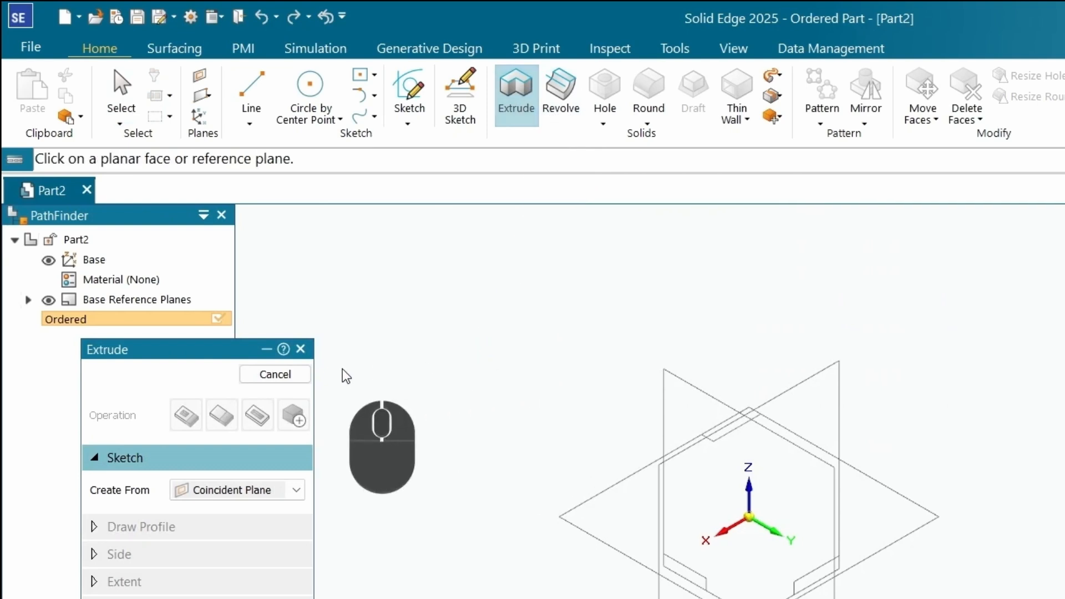
left_click(300, 348)
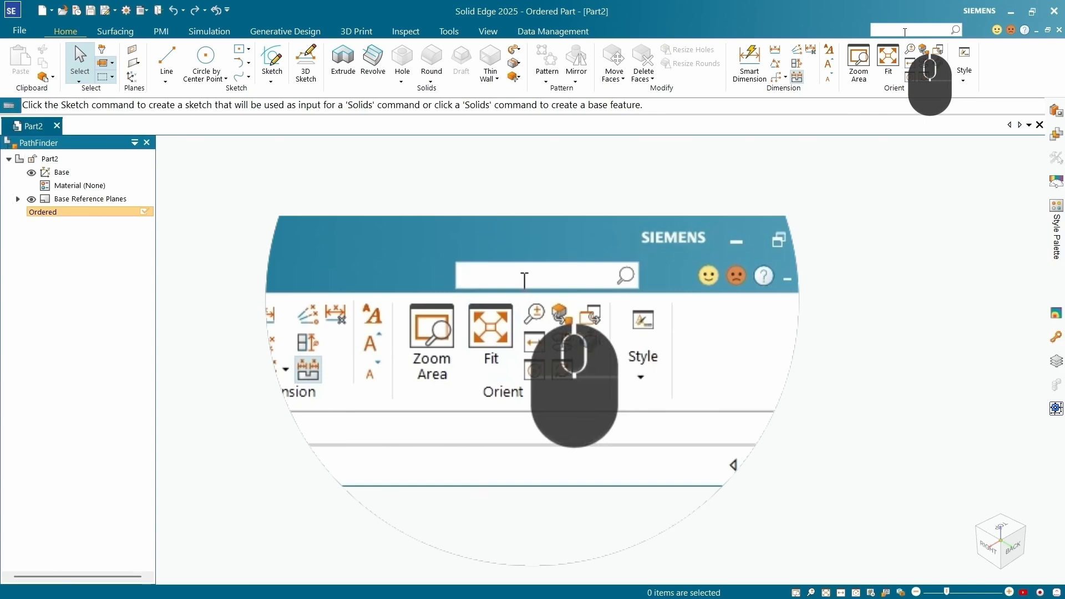
left_click(904, 31)
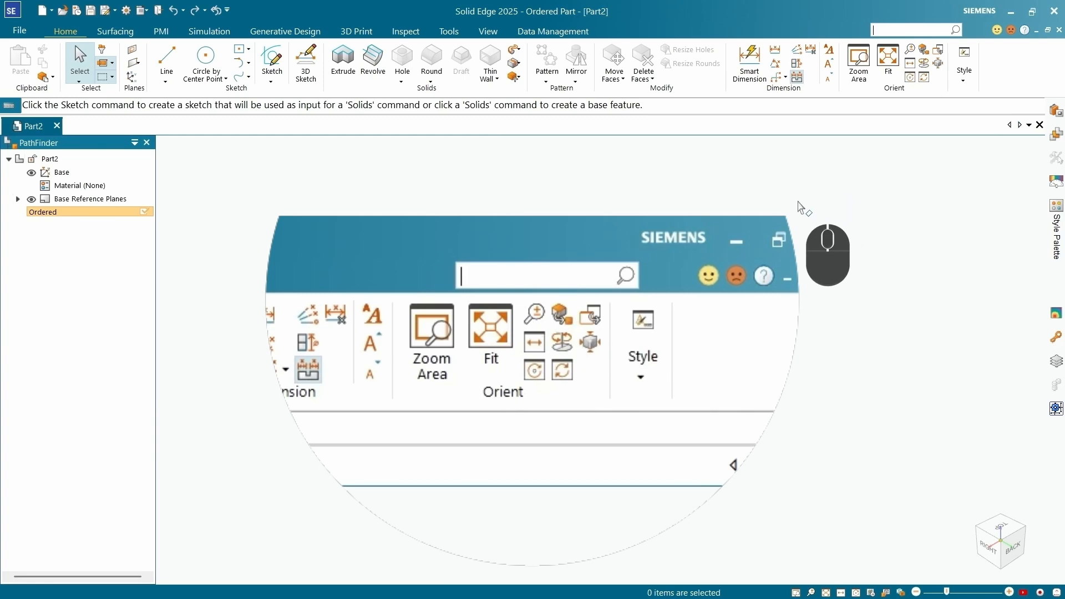
left_click(290, 219)
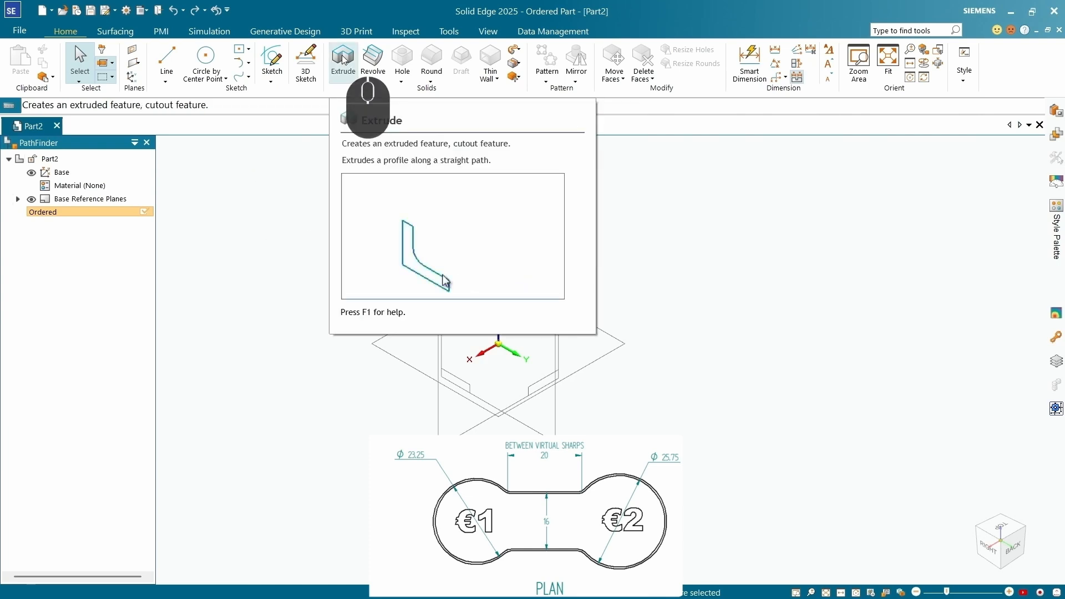
Step: Begin an Extrude feature with its profile sketch on a coincident plane, using the Top (xy) reference plane
left_click(344, 60)
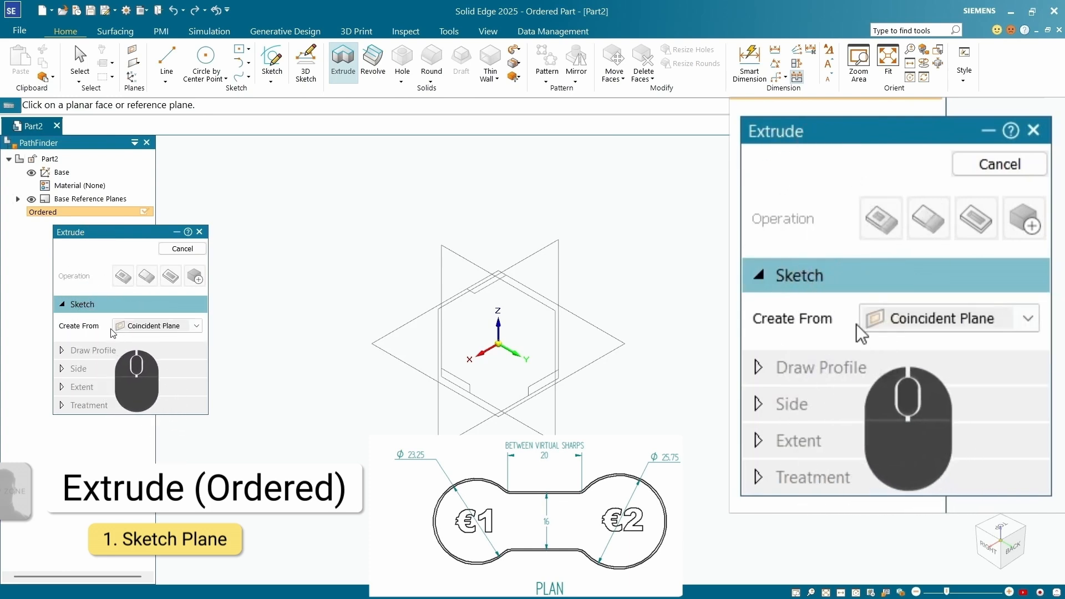
left_click(197, 327)
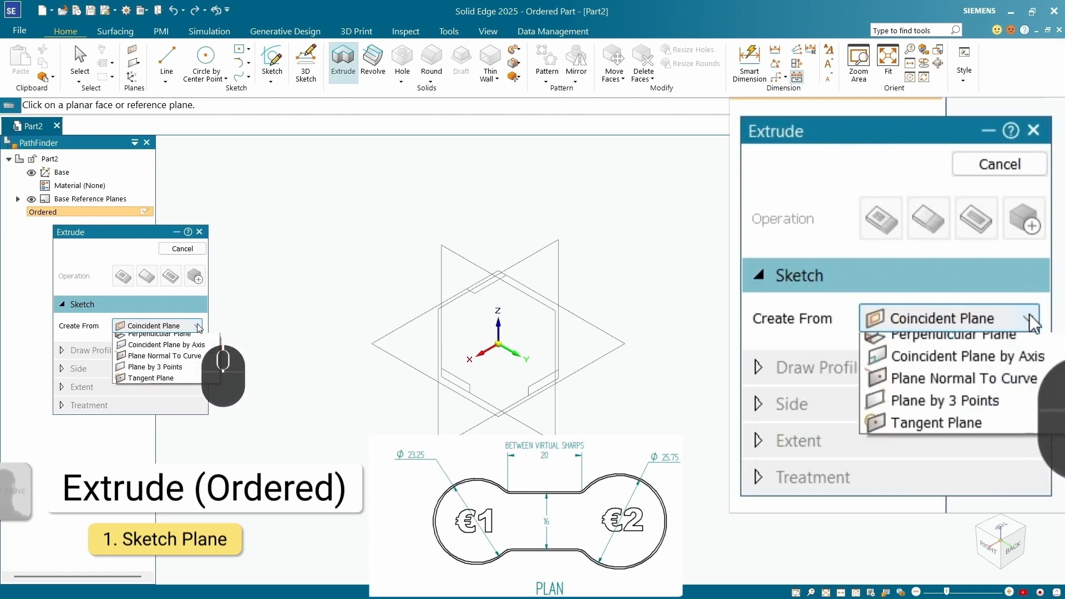
left_click(154, 339)
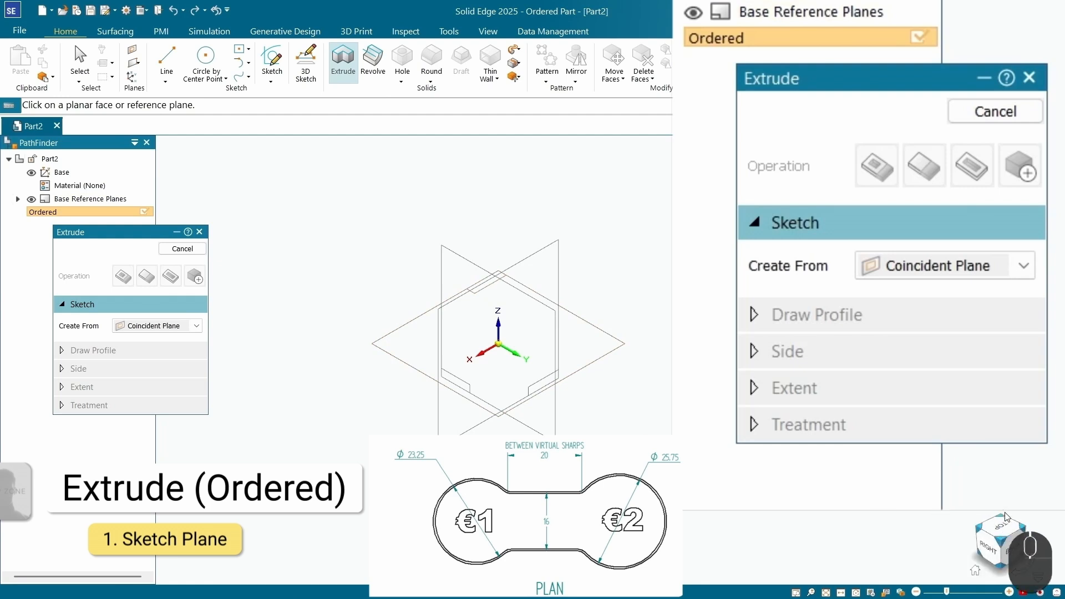
left_click(1005, 530)
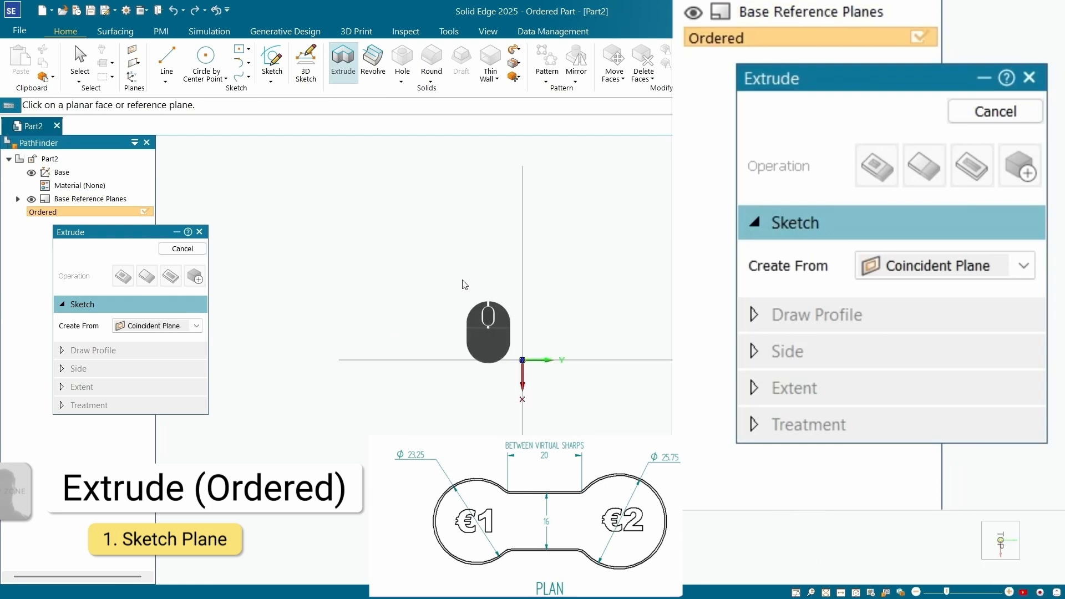
left_click(18, 198)
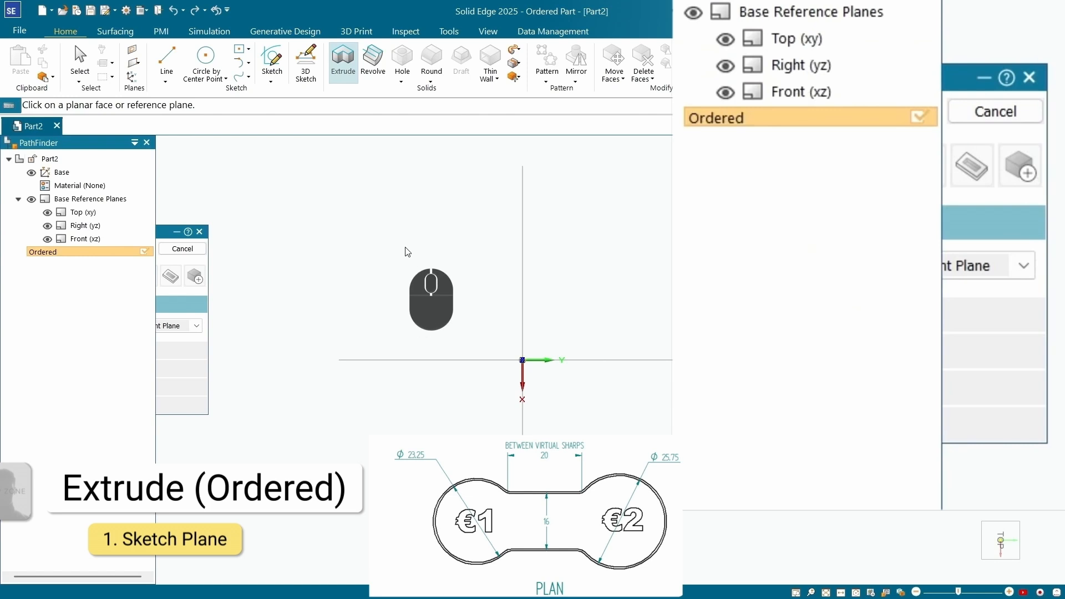
left_click(77, 213)
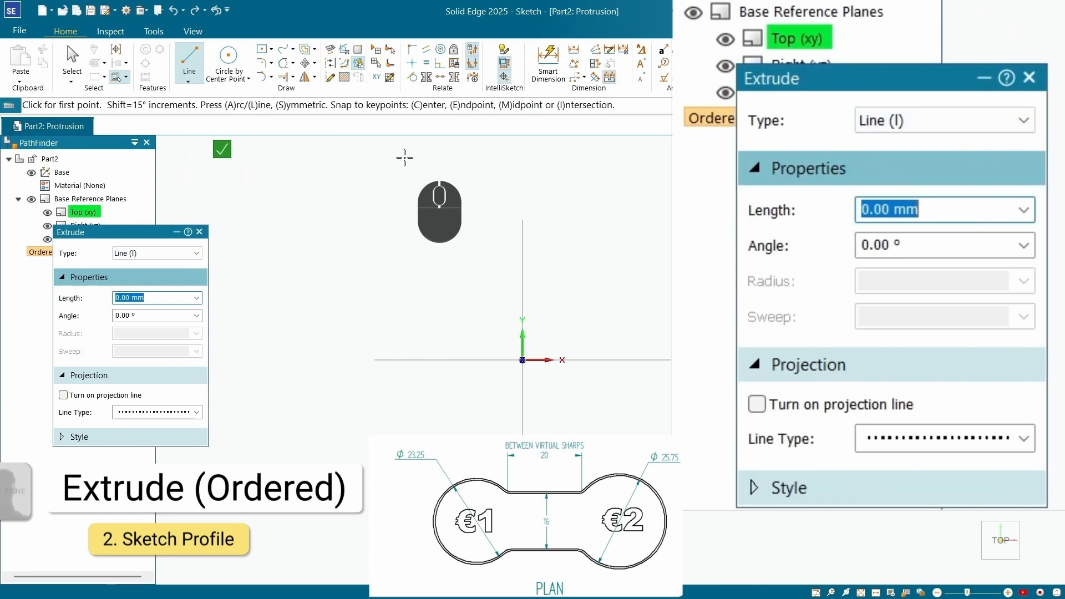
Step: Sketch three separate center-point circles, each 25.75 mm in diameter, above the horizontal reference axis
left_click(232, 65)
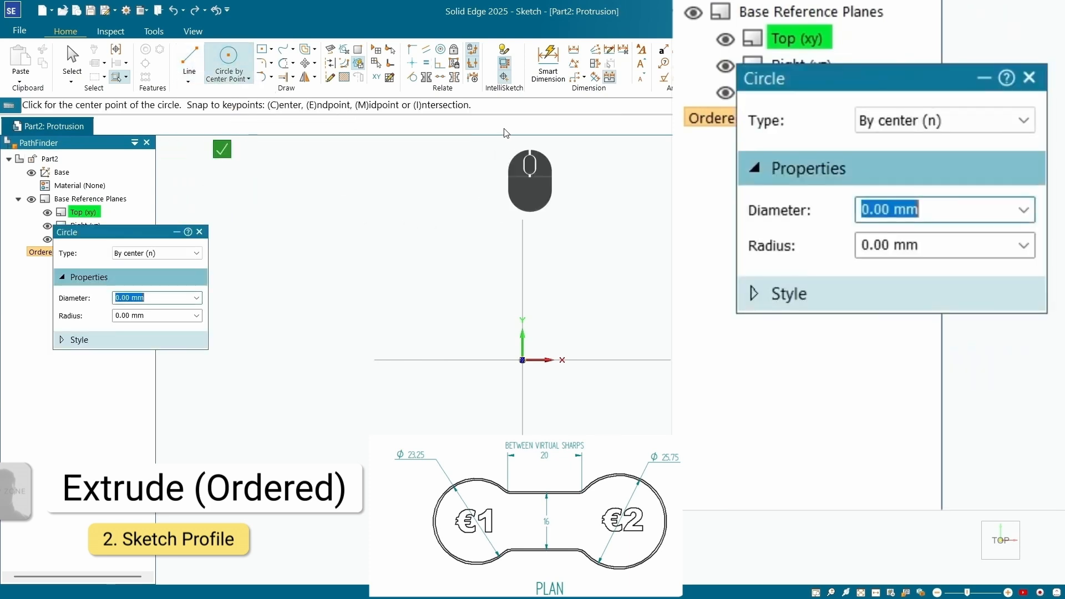
left_click(445, 246)
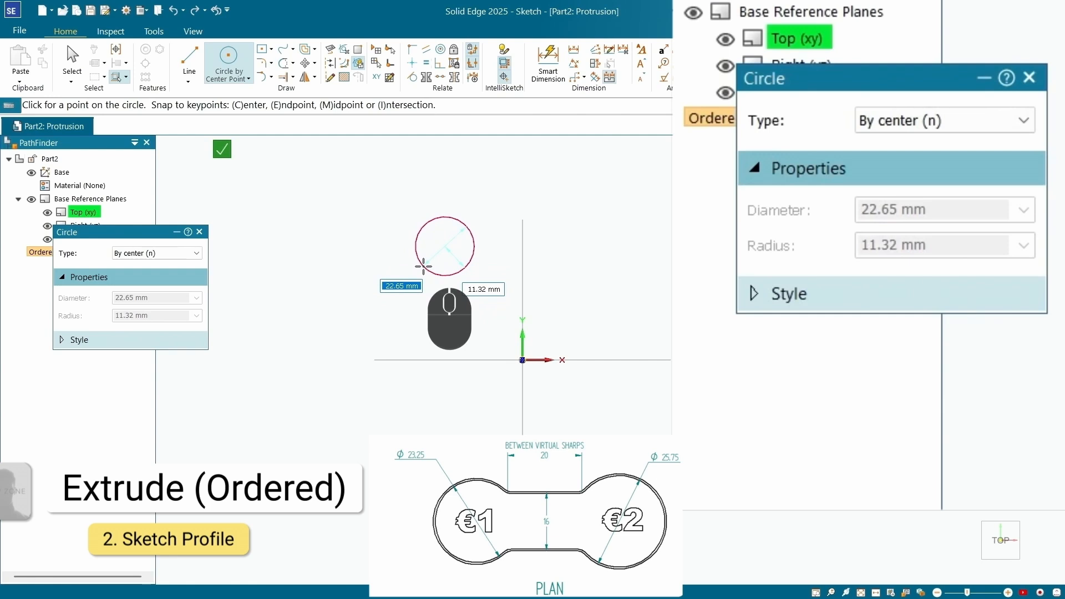
type("25.75")
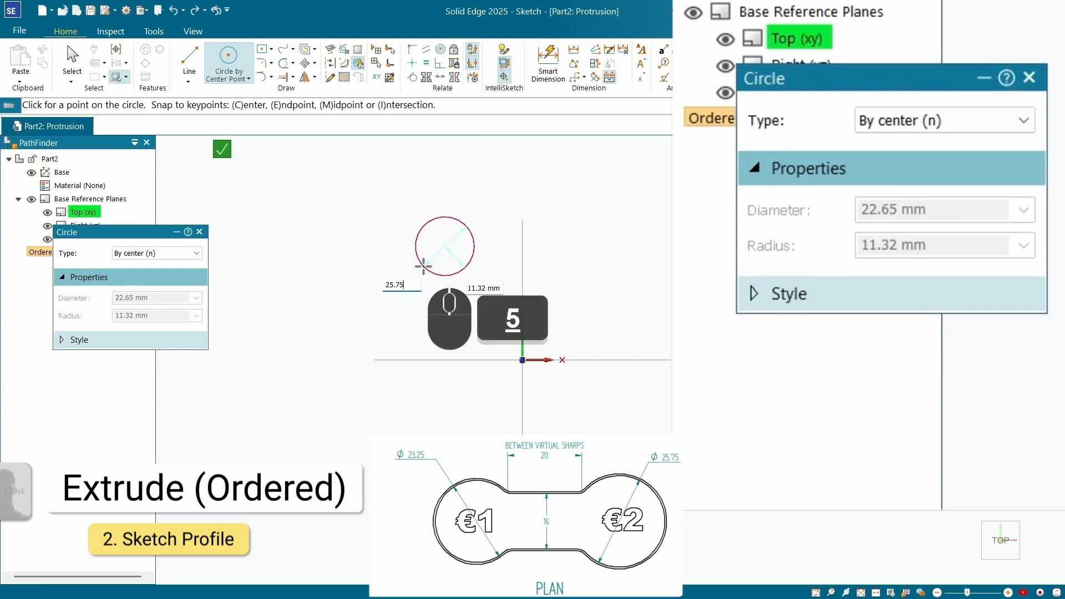
left_click(423, 266)
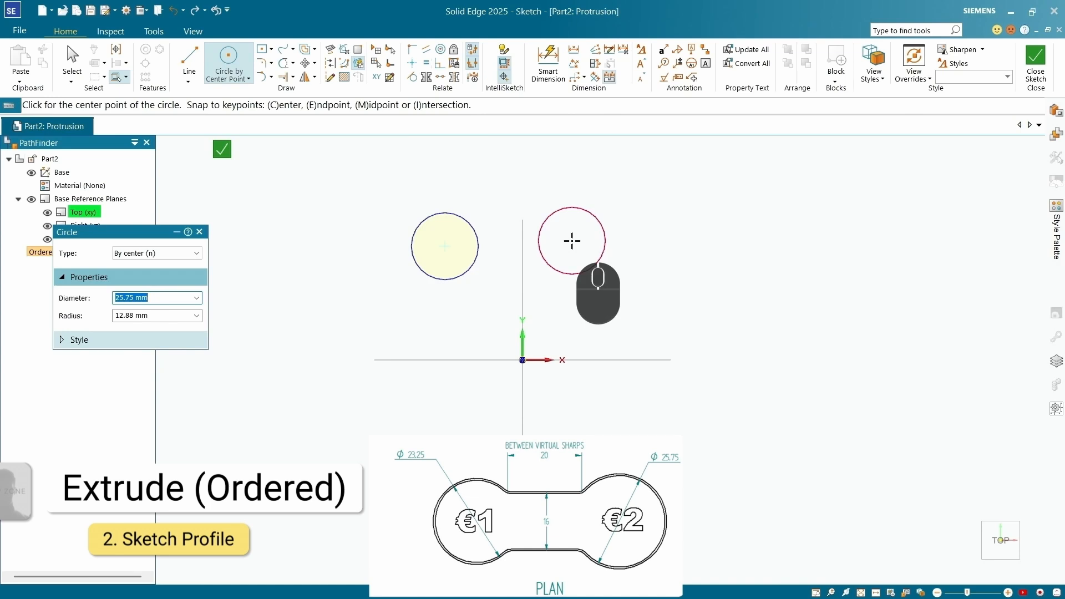
left_click(675, 266)
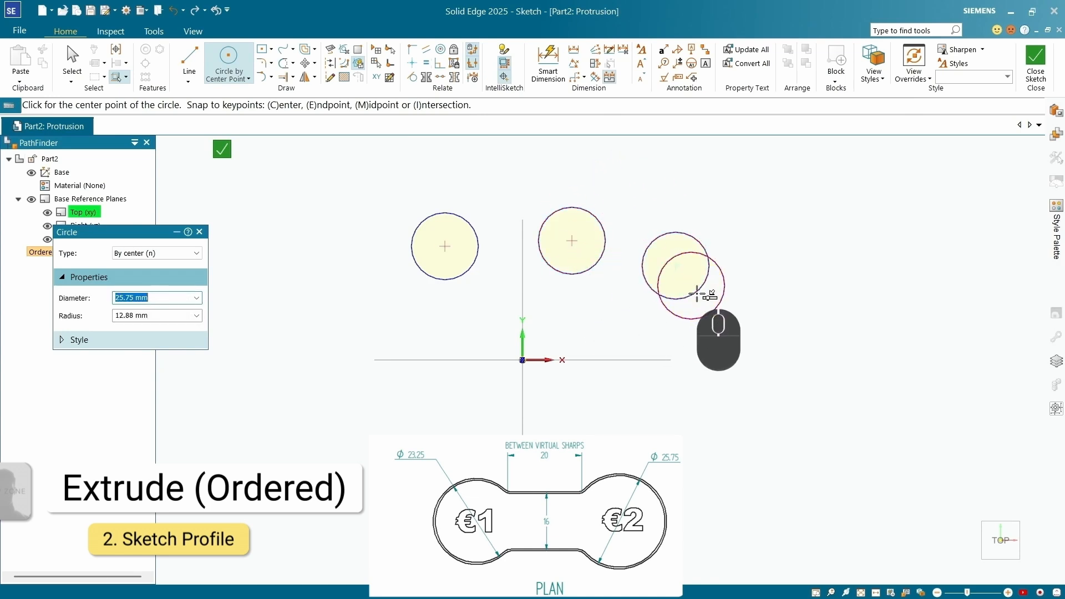
Step: Place a fourth 25.75 mm circle, and undo the extra circles back to the first one
left_click(769, 292)
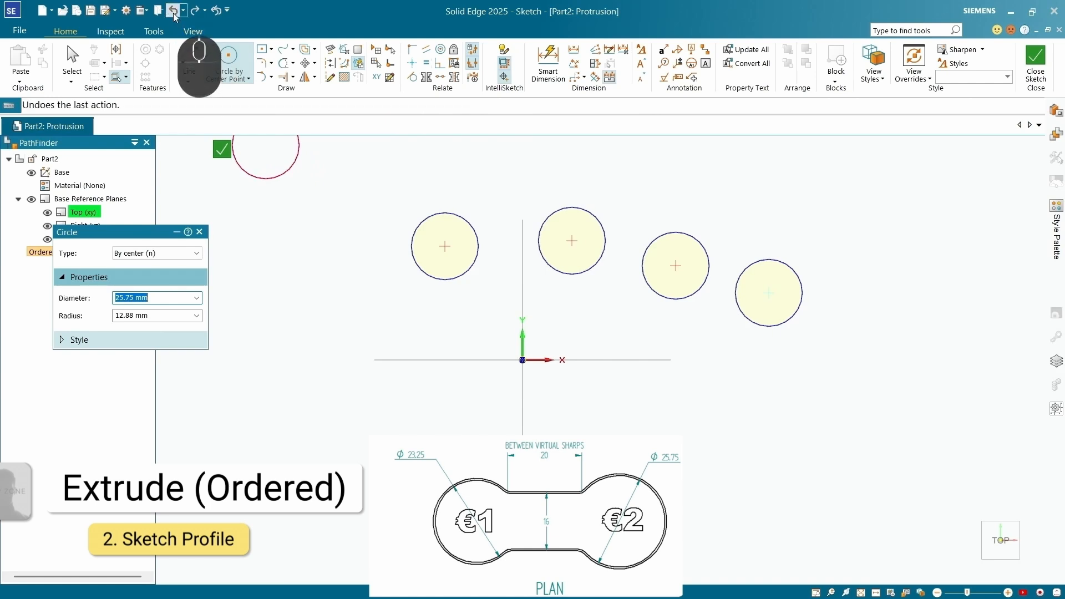
left_click(174, 15)
left_click(175, 15)
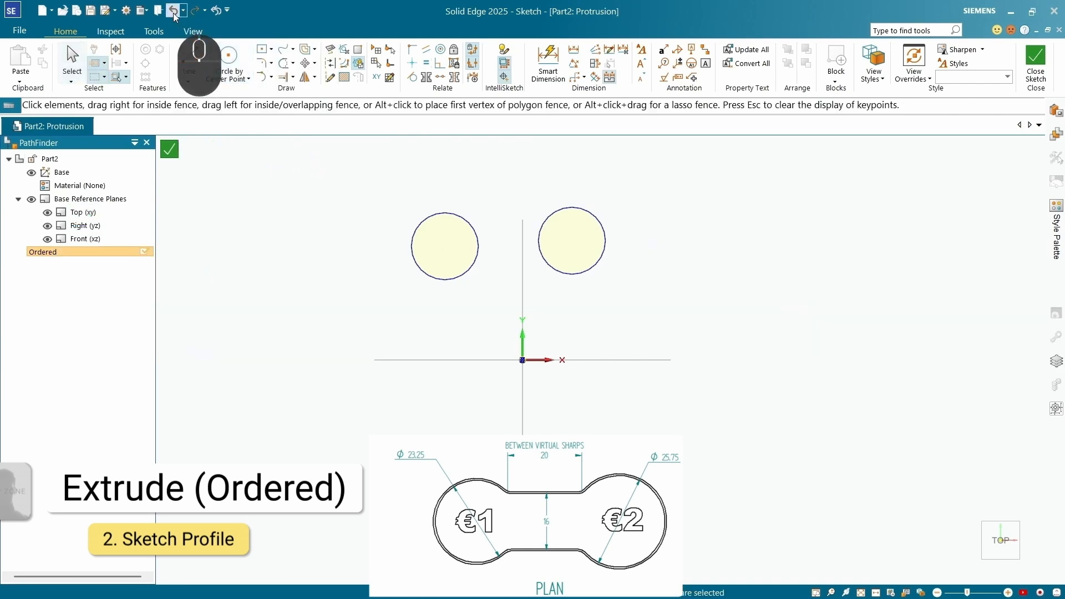
left_click(174, 16)
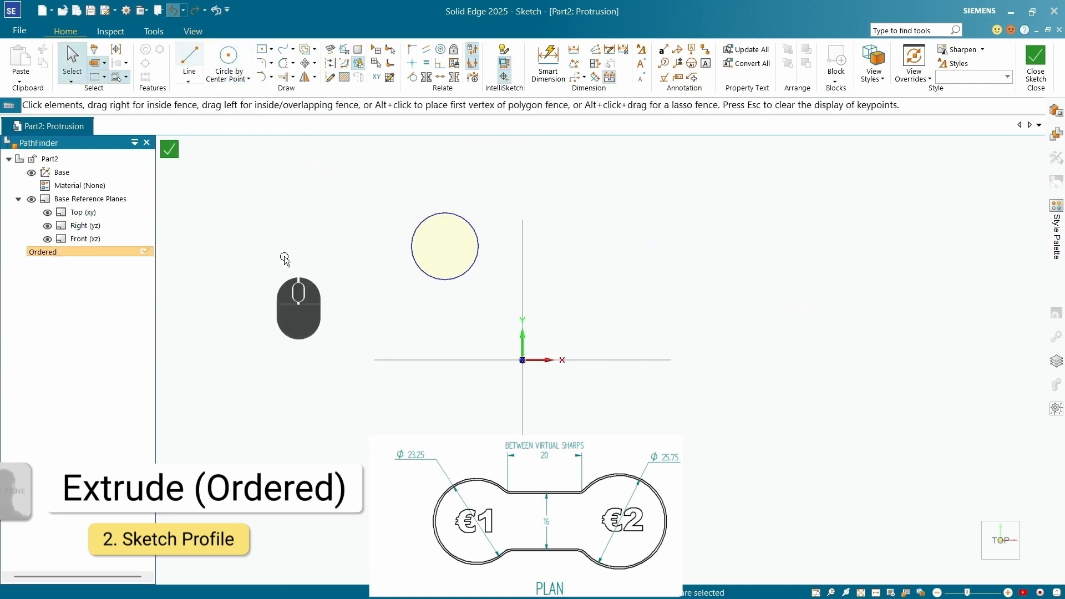
Step: Sketch a center-point circle about 31.3 mm in diameter, centered on the vertical axis below the origin
left_click(230, 67)
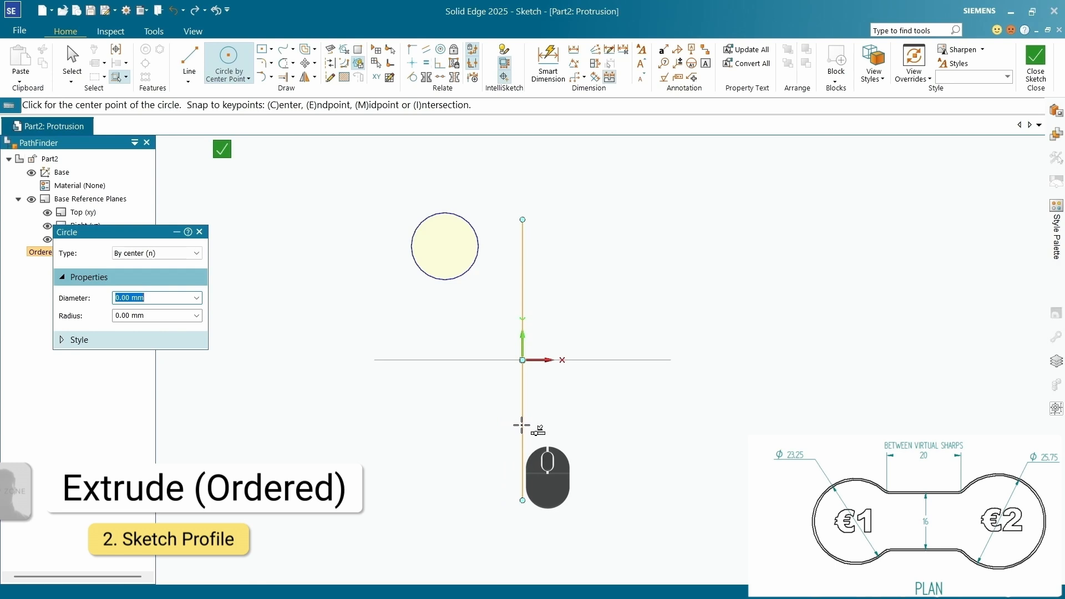
left_click(522, 425)
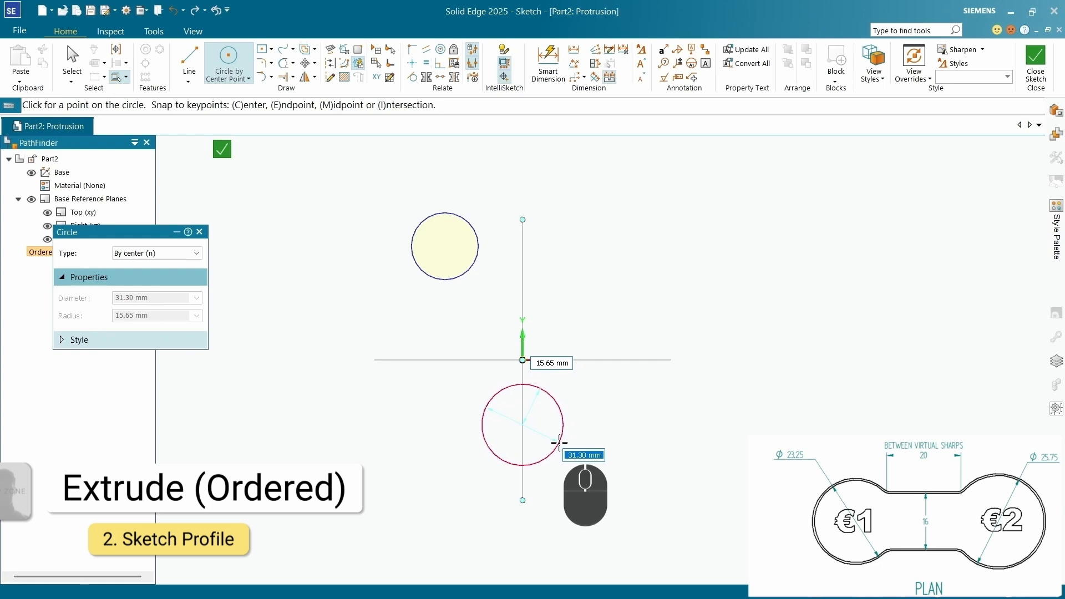
left_click(559, 442)
Step: Move the unconstrained upper circle freely by its center, and try to pull the lower circle off the vertical axis
left_click(78, 56)
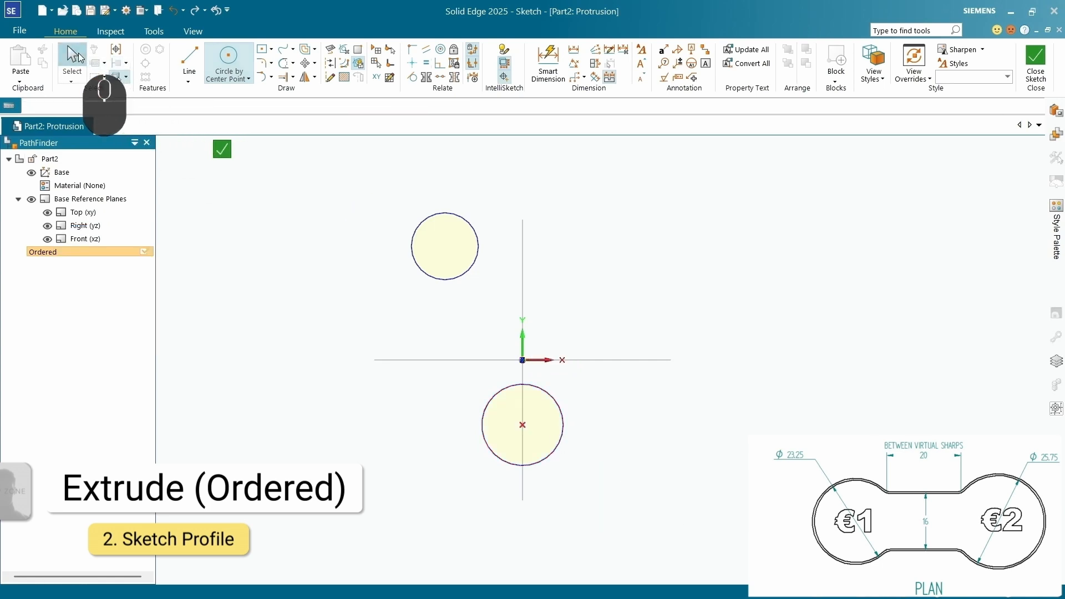
left_click(448, 252)
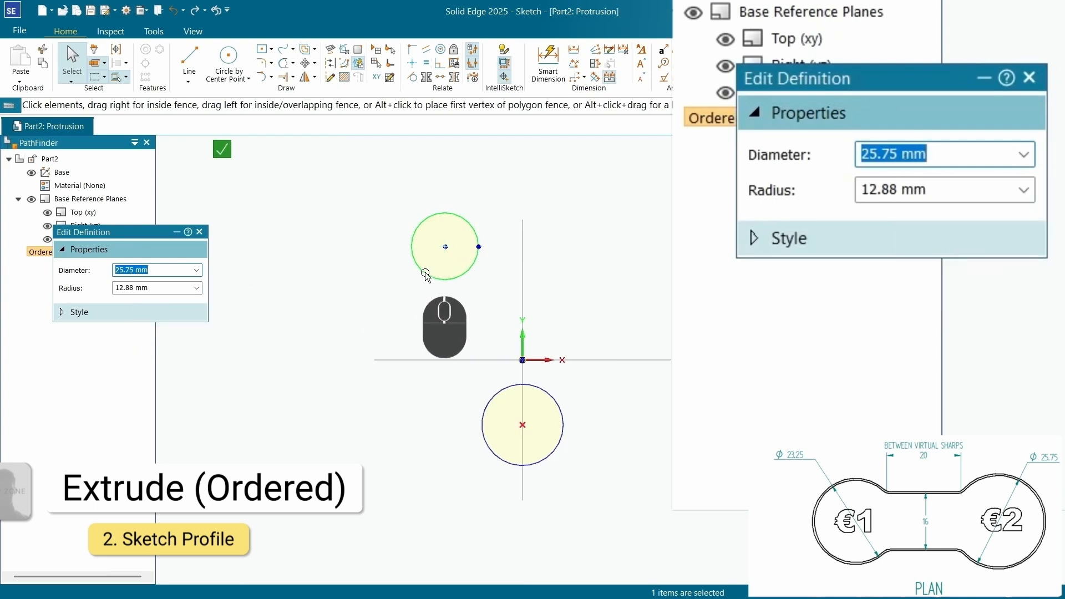
mouse_move(446, 247)
left_mouse_down()
mouse_move(408, 247)
mouse_move(405, 220)
mouse_move(353, 247)
mouse_move(460, 255)
mouse_move(397, 233)
mouse_move(386, 424)
mouse_move(459, 242)
left_mouse_up()
left_click(390, 395)
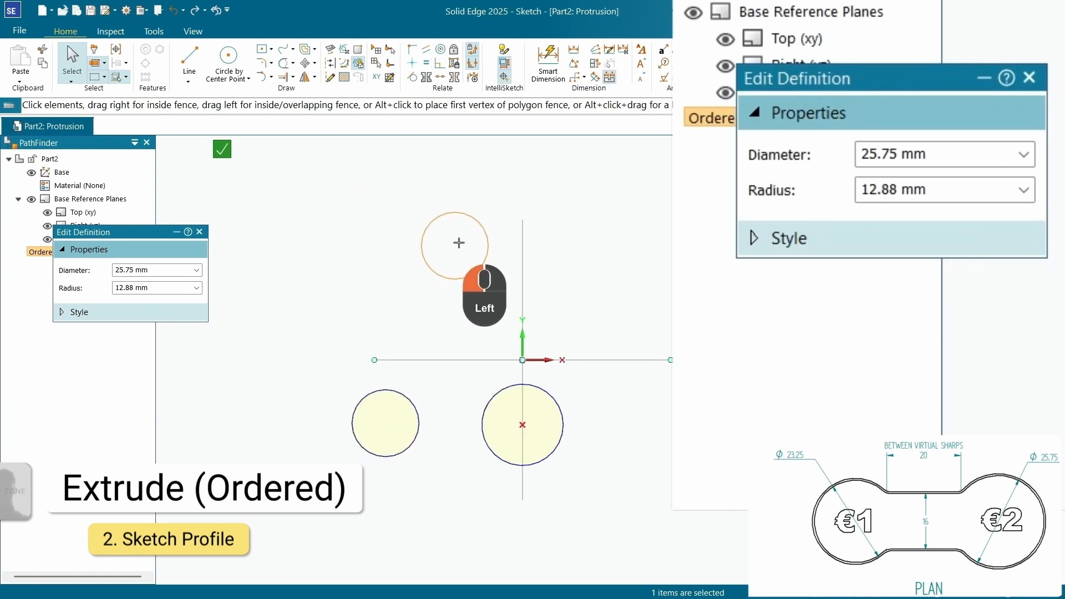
left_click(562, 433)
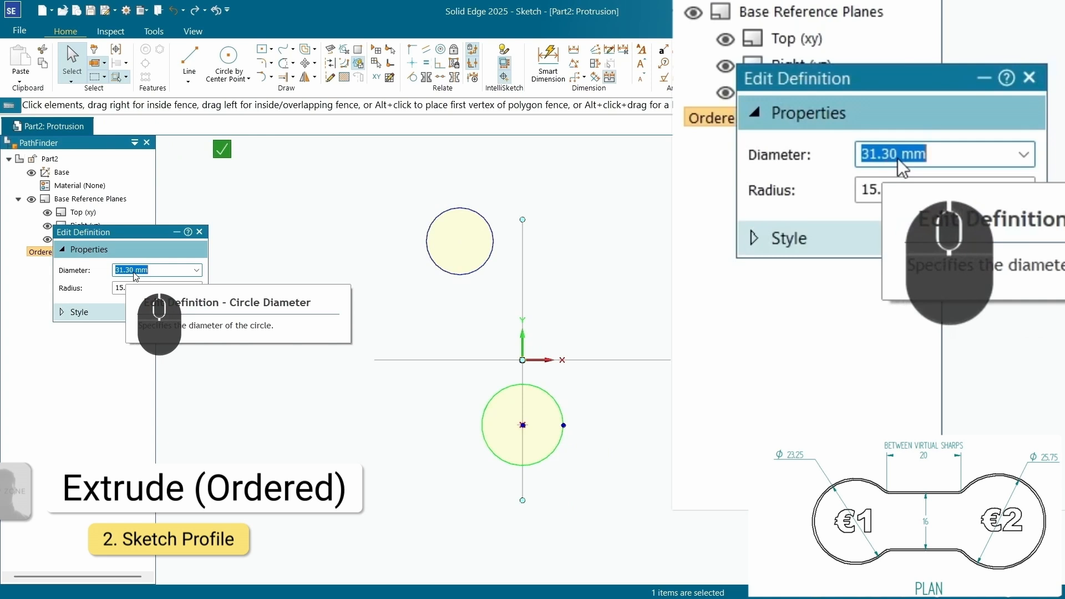
left_click_drag(522, 425, 626, 421)
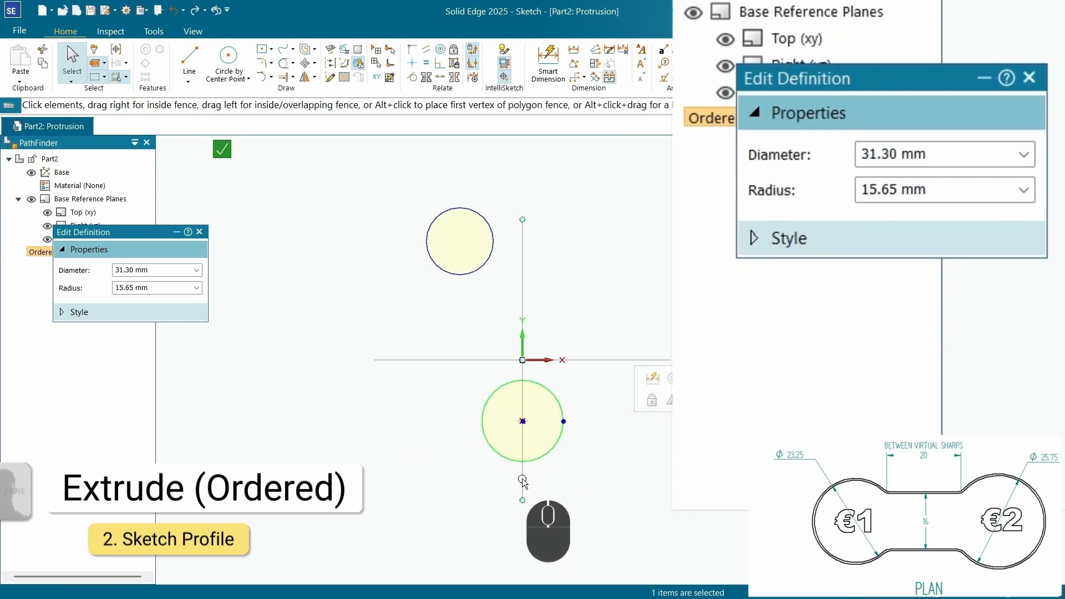
Step: Detach the lower circle from the vertical axis and move it left of that axis, keeping it below the horizontal axis
key("ctrl+i")
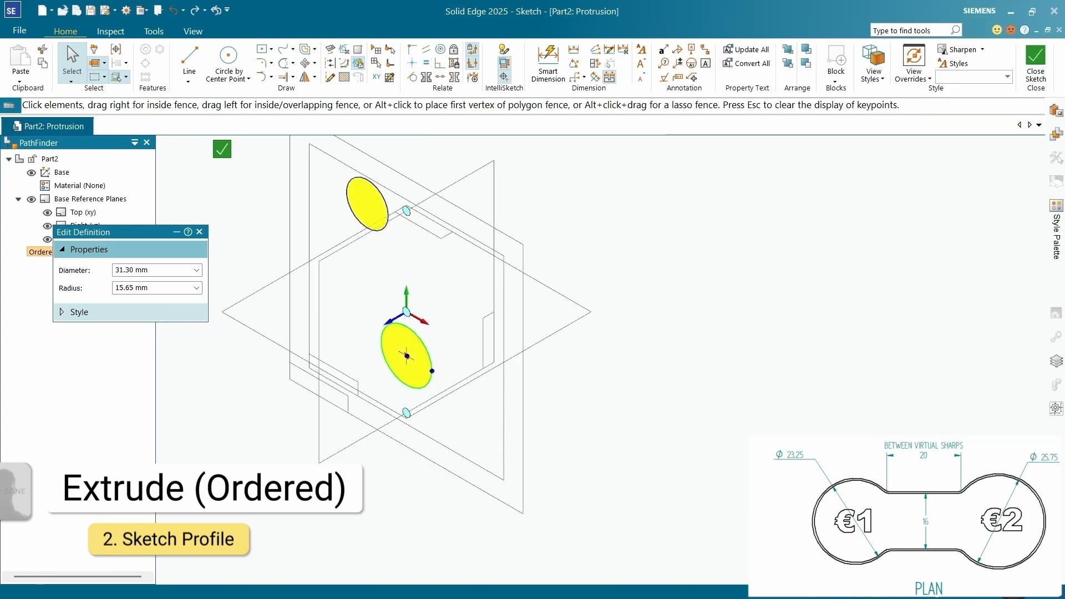
key("ctrl+h")
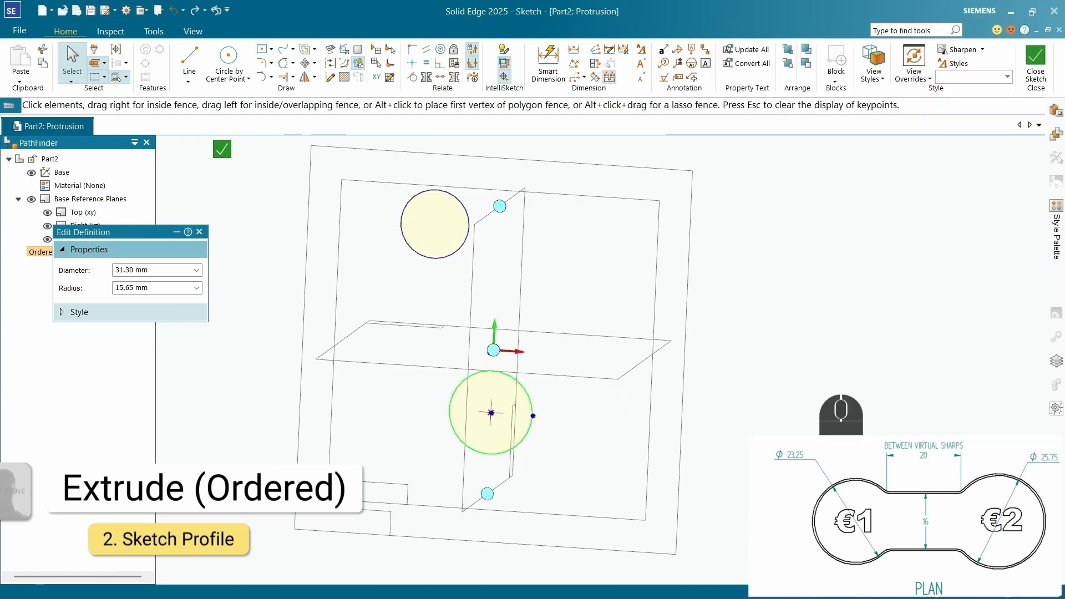
scroll(738, 327, "up", 3)
scroll(729, 362, "down", 2)
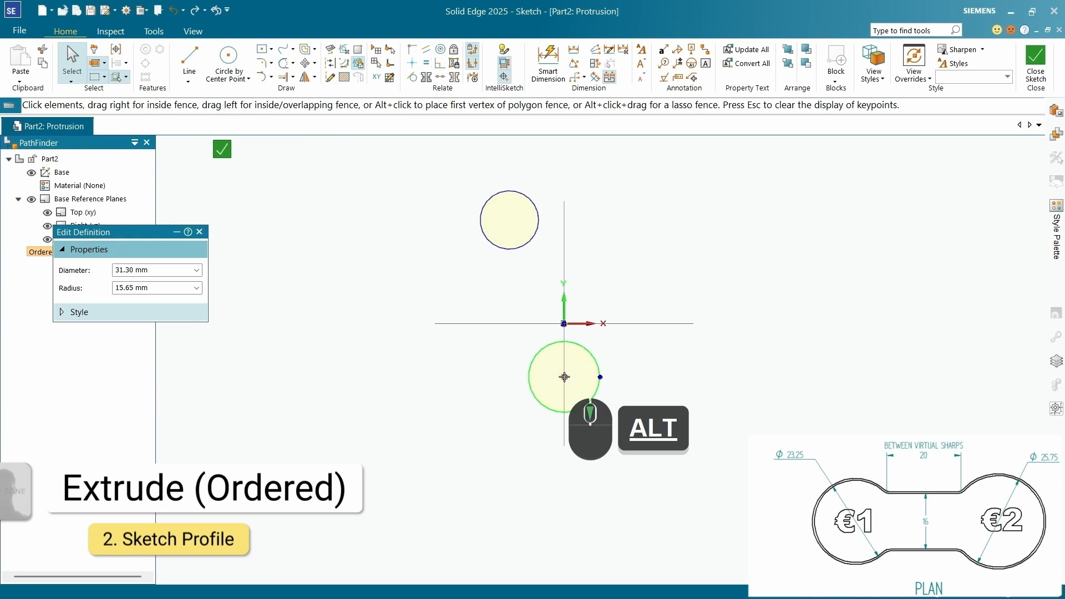
left_click_drag(564, 376, 418, 409, "alt")
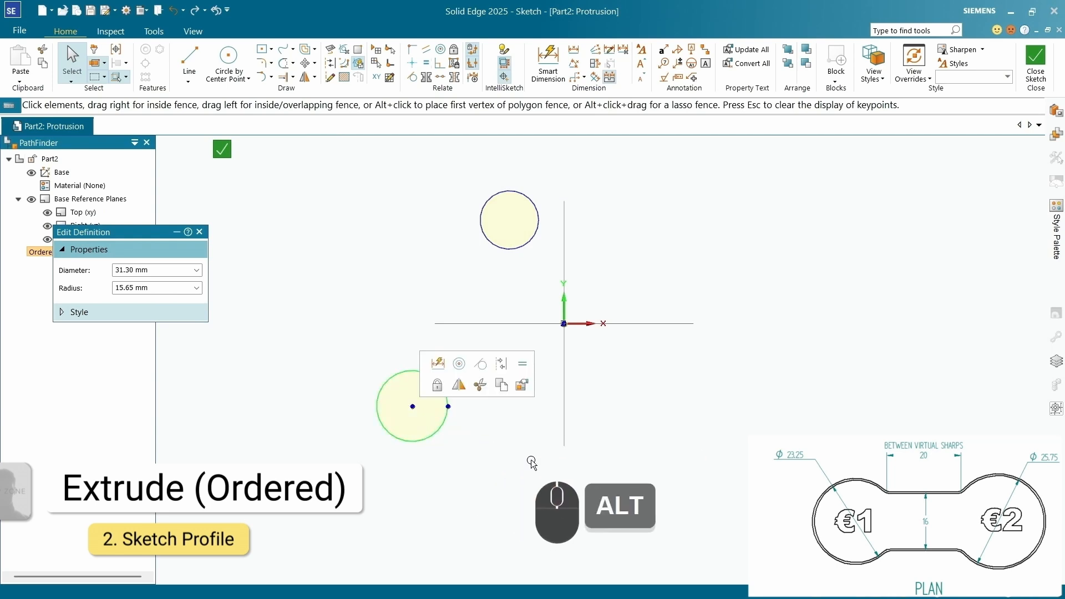
left_click(531, 462)
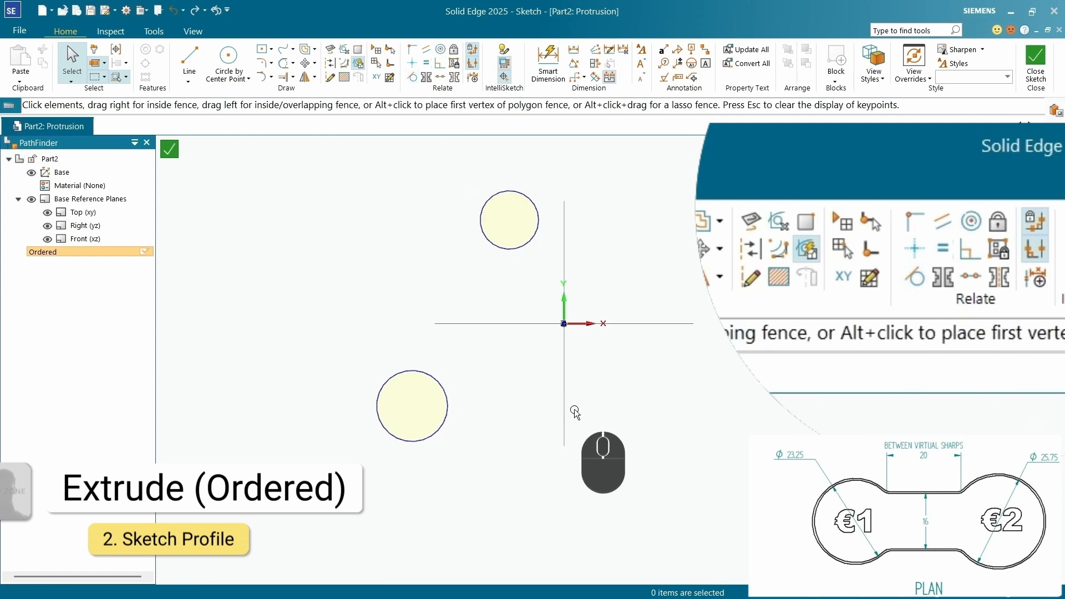
Step: Apply Connect relationships from the center of each circle to the Right (yz) reference plane
left_click(413, 54)
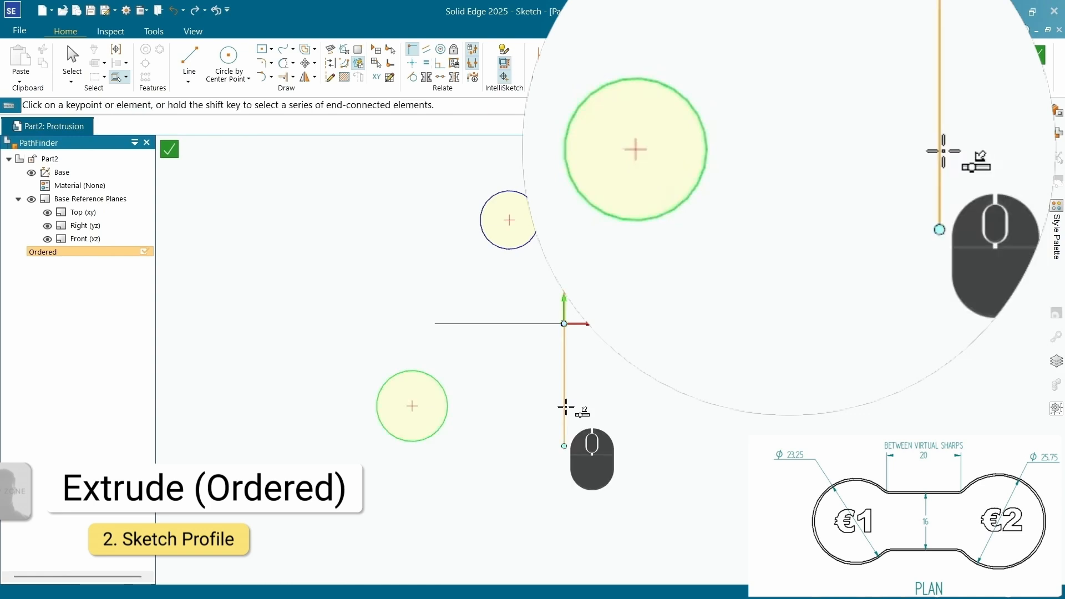
key("ctrl+i")
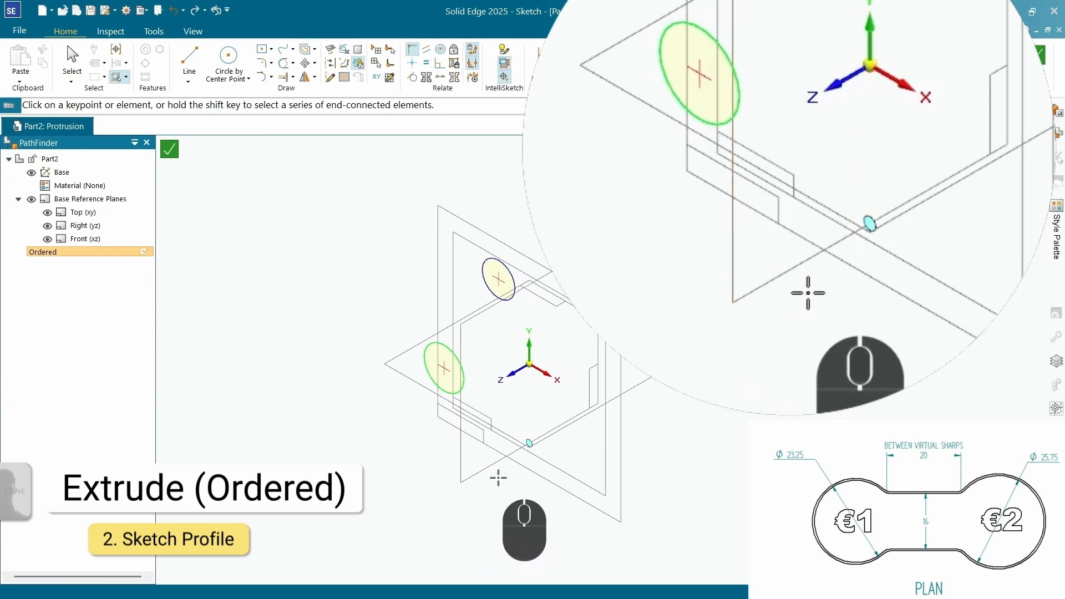
left_click(461, 457)
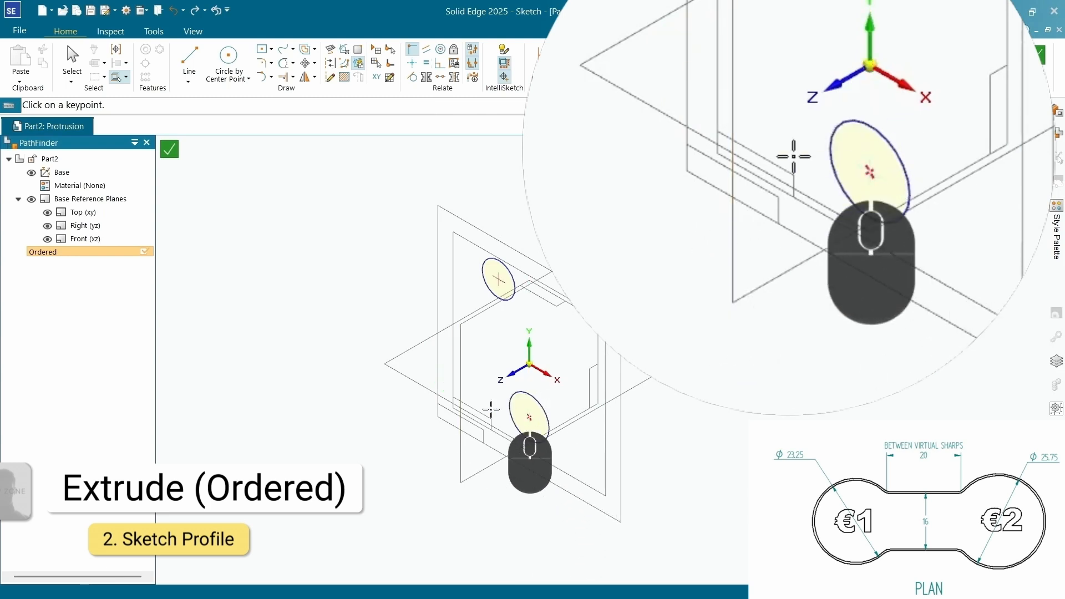
left_click(516, 285)
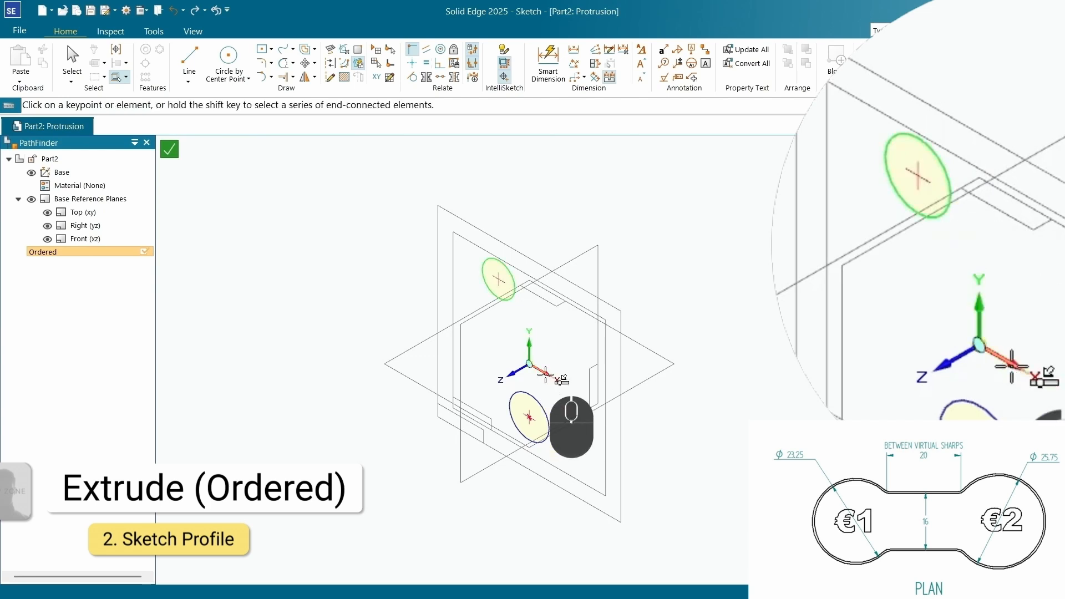
left_click(462, 349)
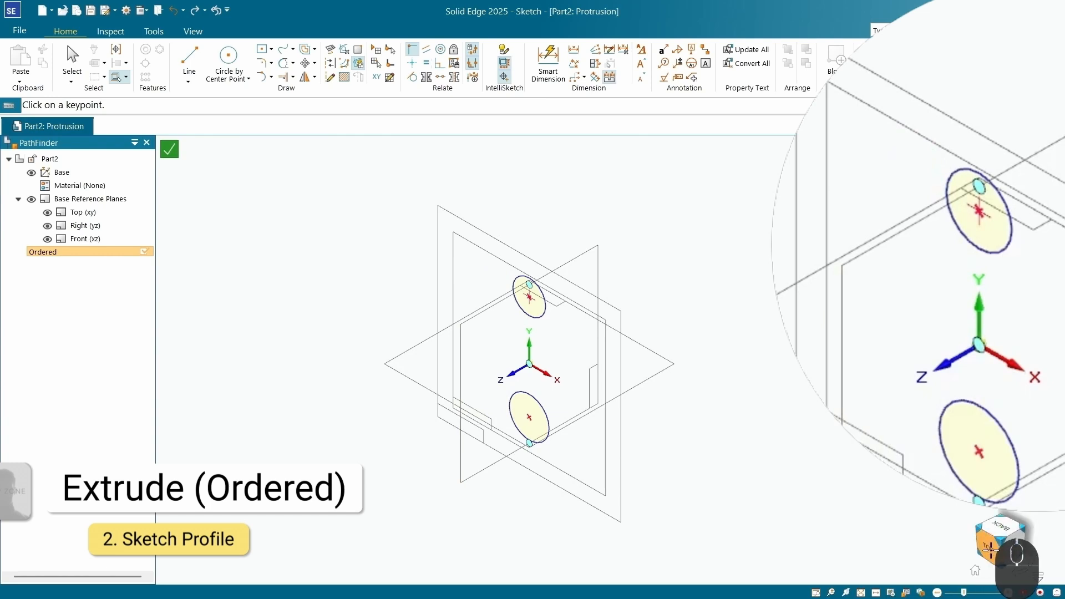
Step: Slide both circles along the vertical axis so that each sits closer to the origin
left_click(1001, 548)
left_click(76, 68)
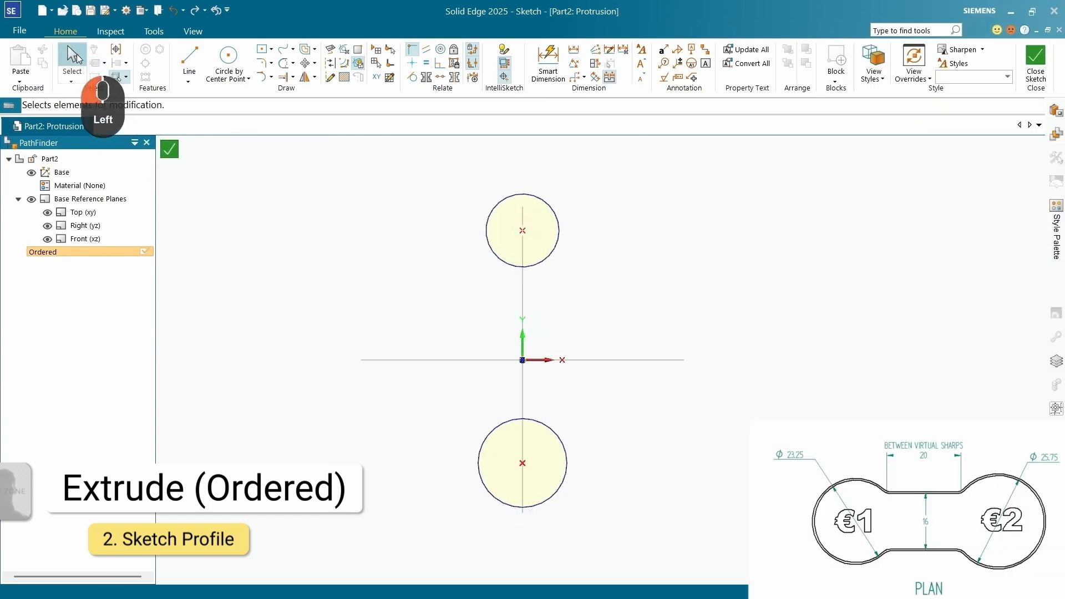
left_click(554, 245)
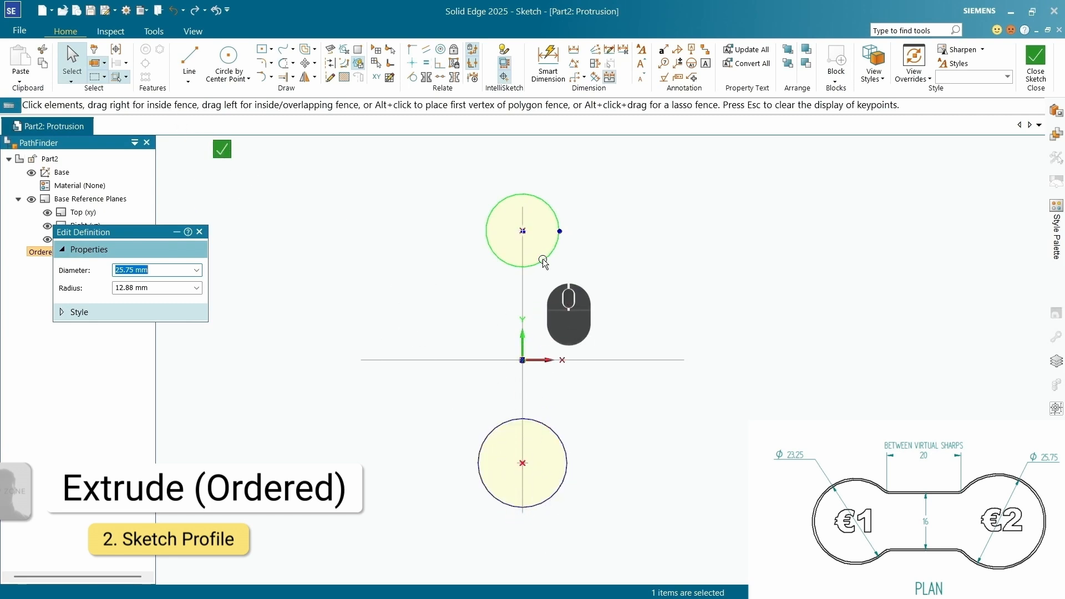
mouse_move(521, 231)
left_mouse_down()
mouse_move(521, 250)
mouse_move(494, 268)
mouse_move(501, 318)
mouse_move(566, 298)
mouse_move(225, 285)
mouse_move(535, 245)
mouse_move(536, 164)
mouse_move(535, 232)
left_mouse_up()
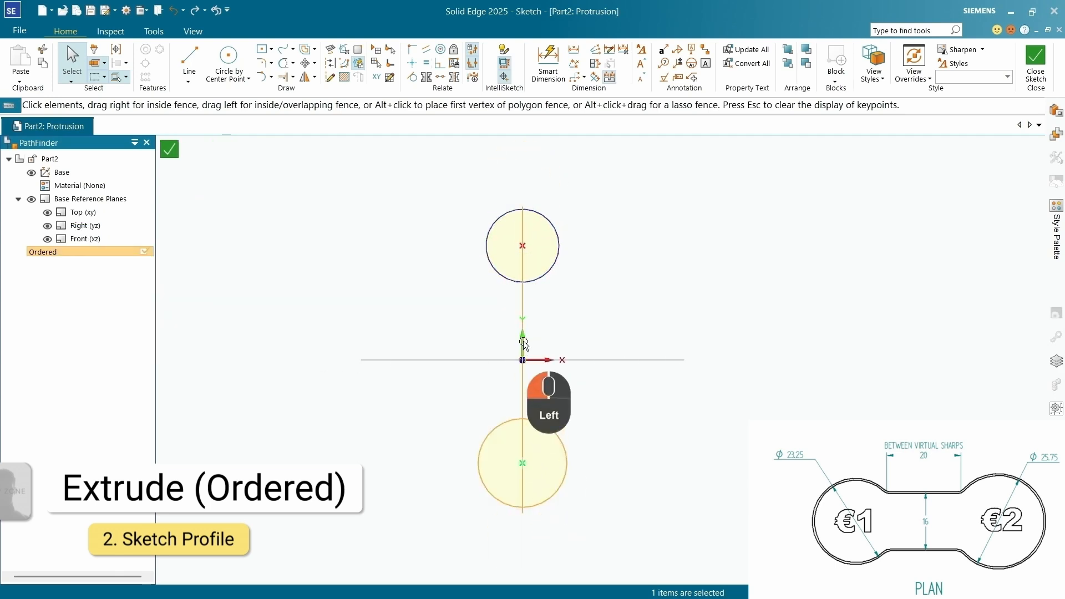
left_click(565, 476)
left_click_drag(522, 465, 522, 428)
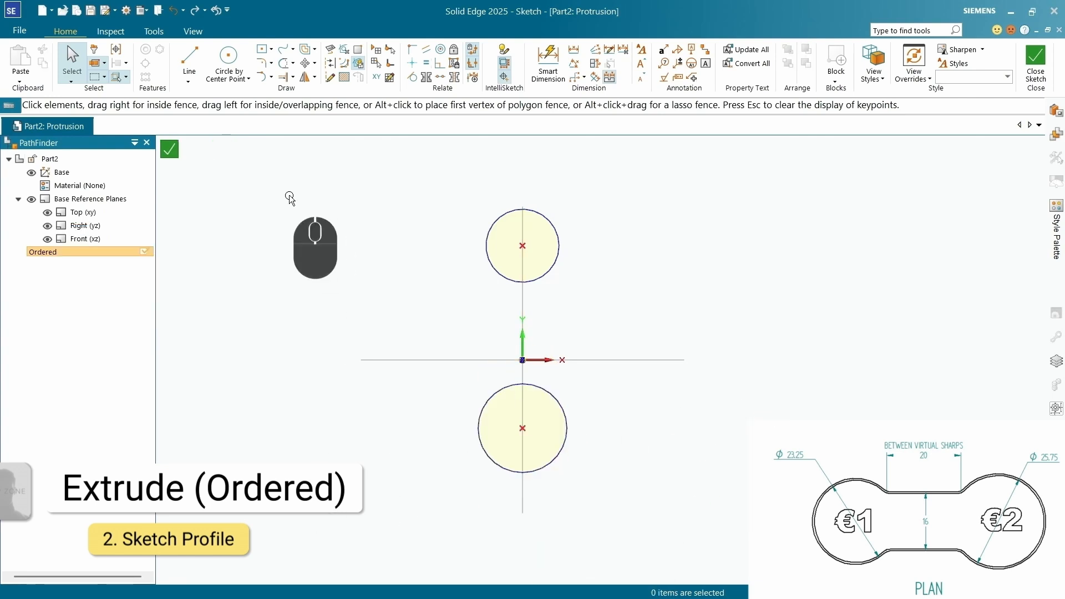
Step: Sketch a rectangle by center on the origin between the two circles, about 20.7 mm wide
left_click(263, 51)
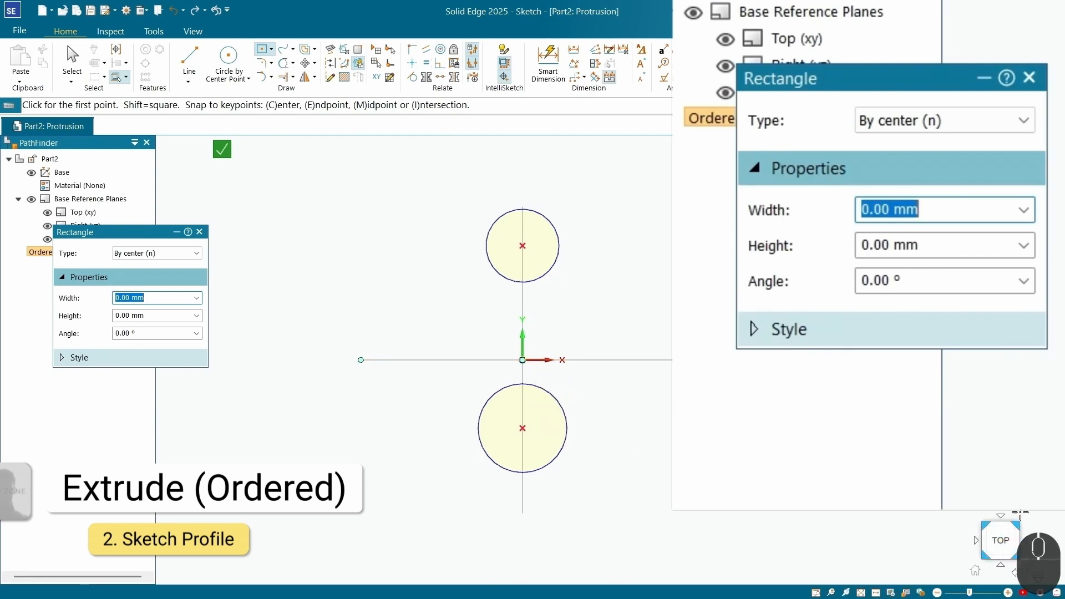
left_click(1015, 523)
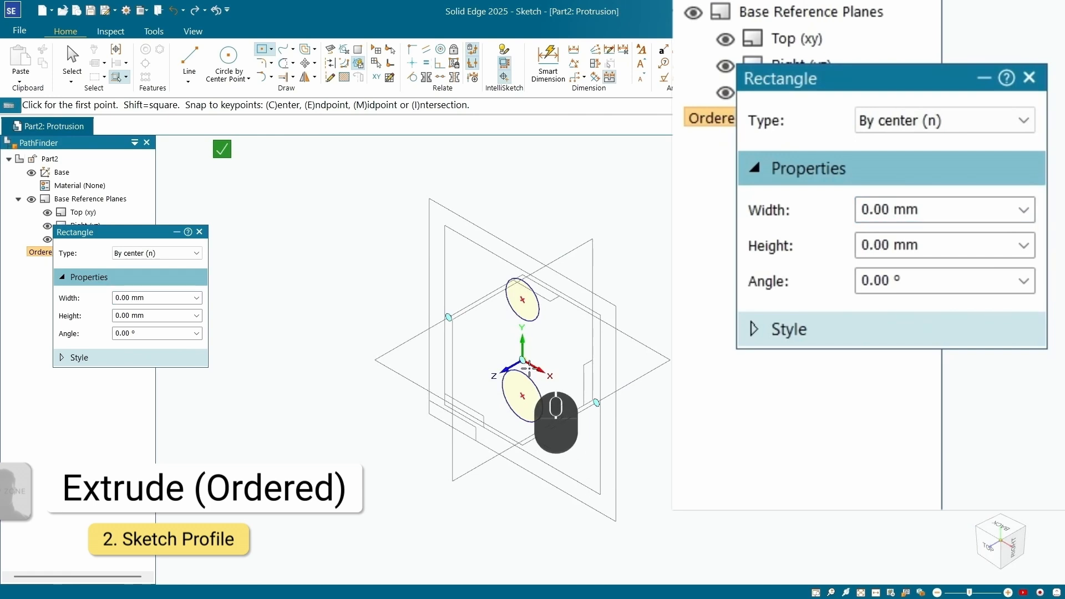
scroll(508, 342, "down", 3)
left_click(508, 343)
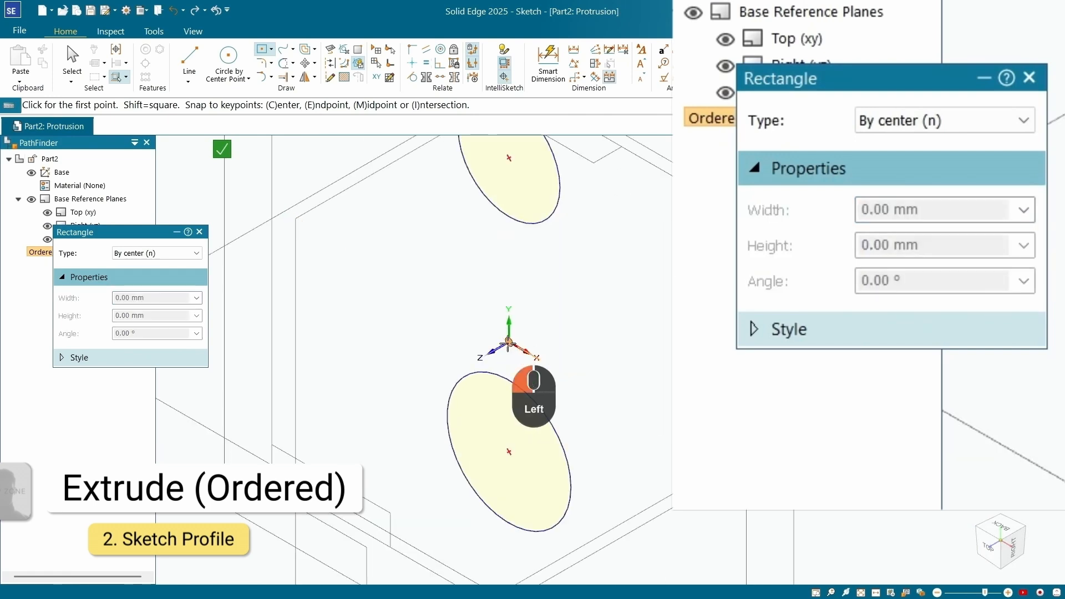
left_click(987, 544)
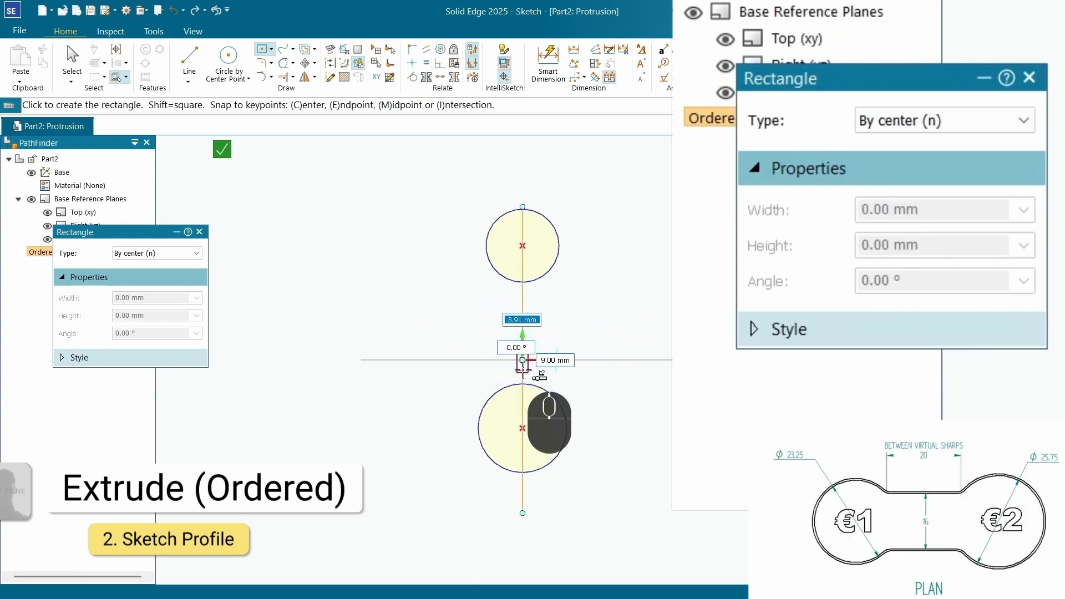
left_click(552, 375)
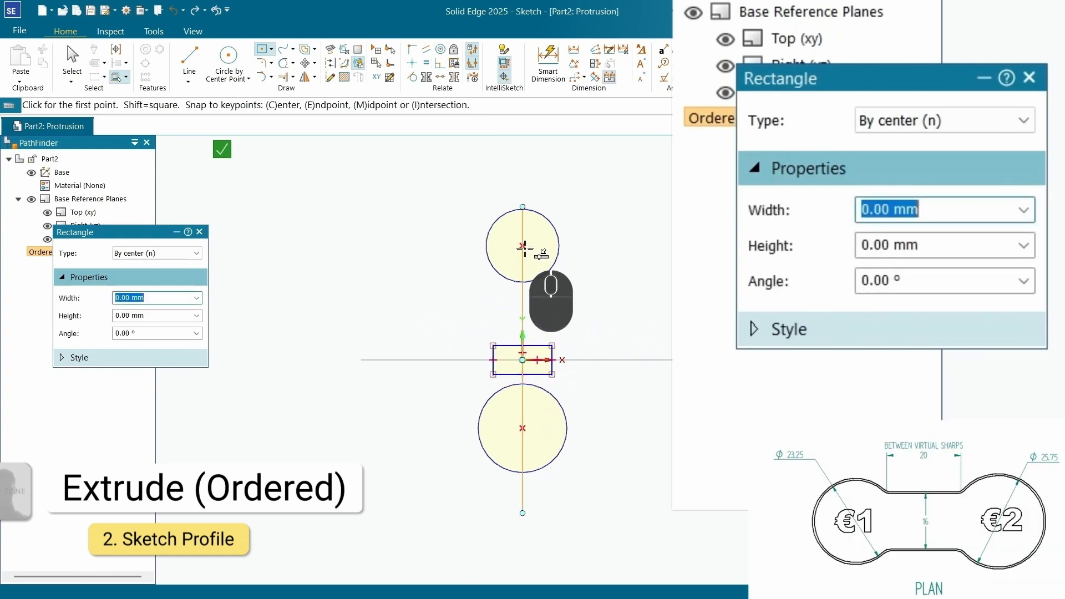
Step: Inspect the definitions of the upper circle, the lower circle and the rectangle's lower edge
scroll(549, 304, "up", 1)
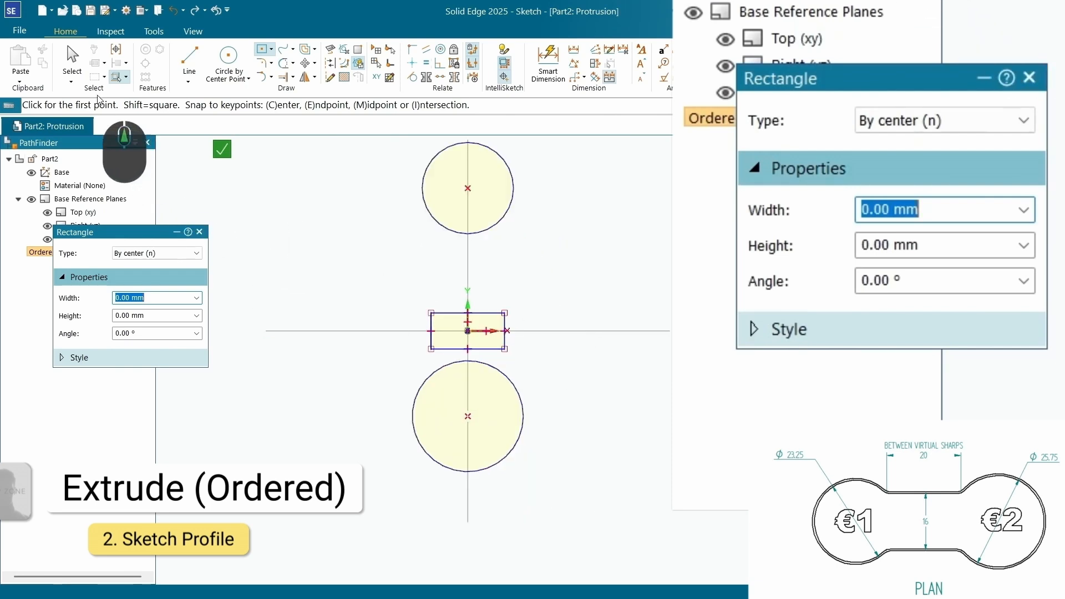
left_click(71, 61)
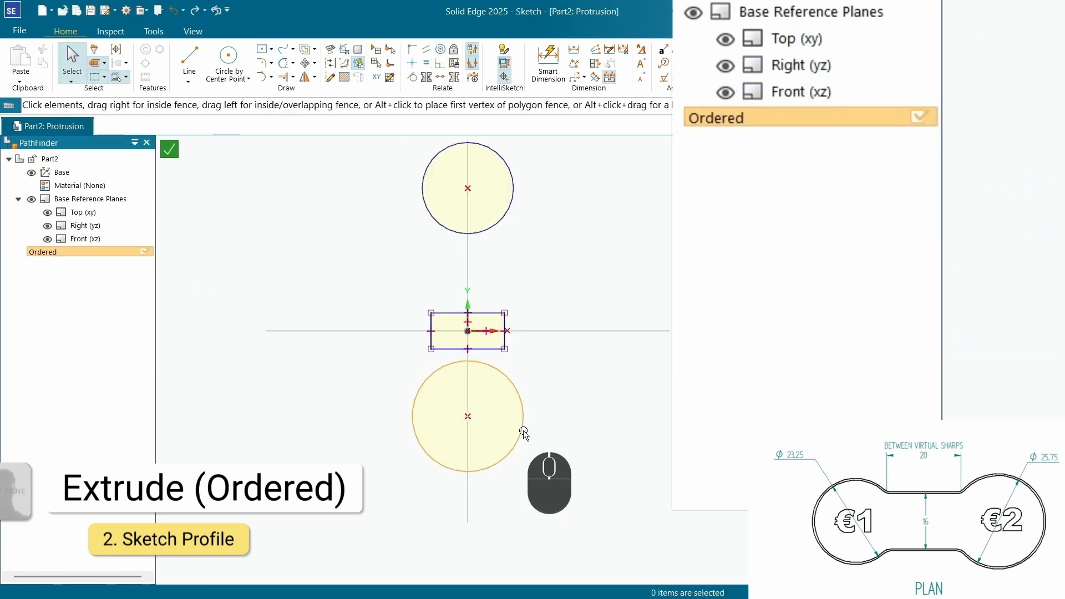
left_click(489, 225)
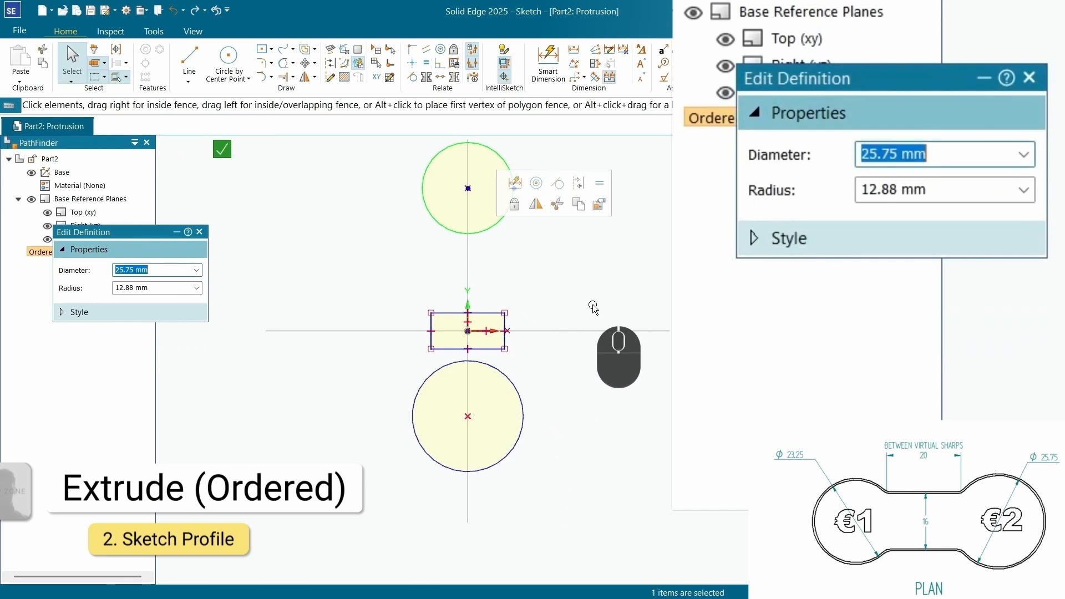
left_click(575, 409)
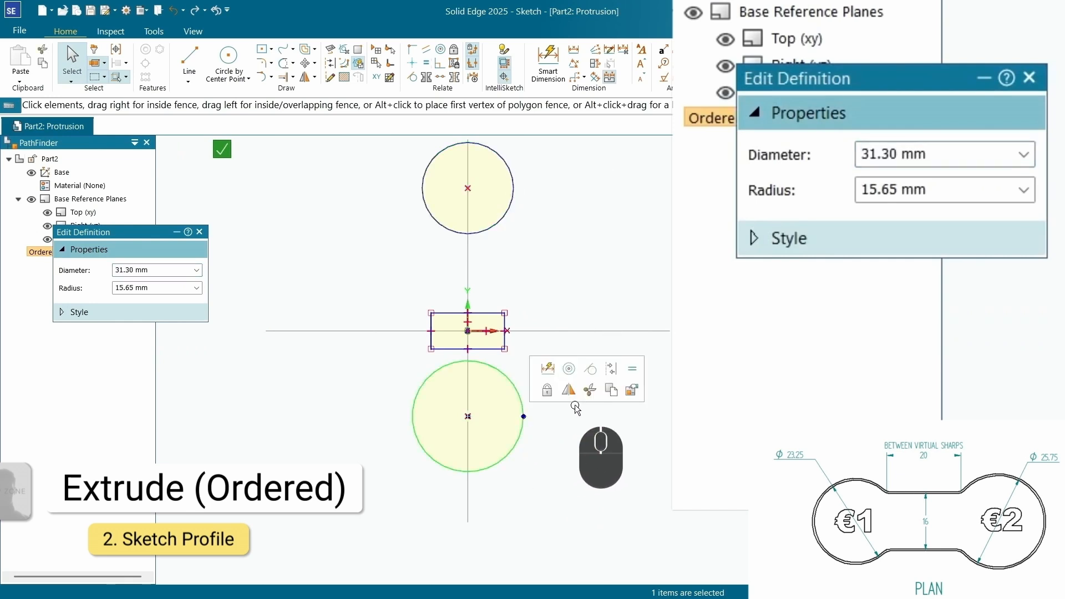
left_click(485, 349)
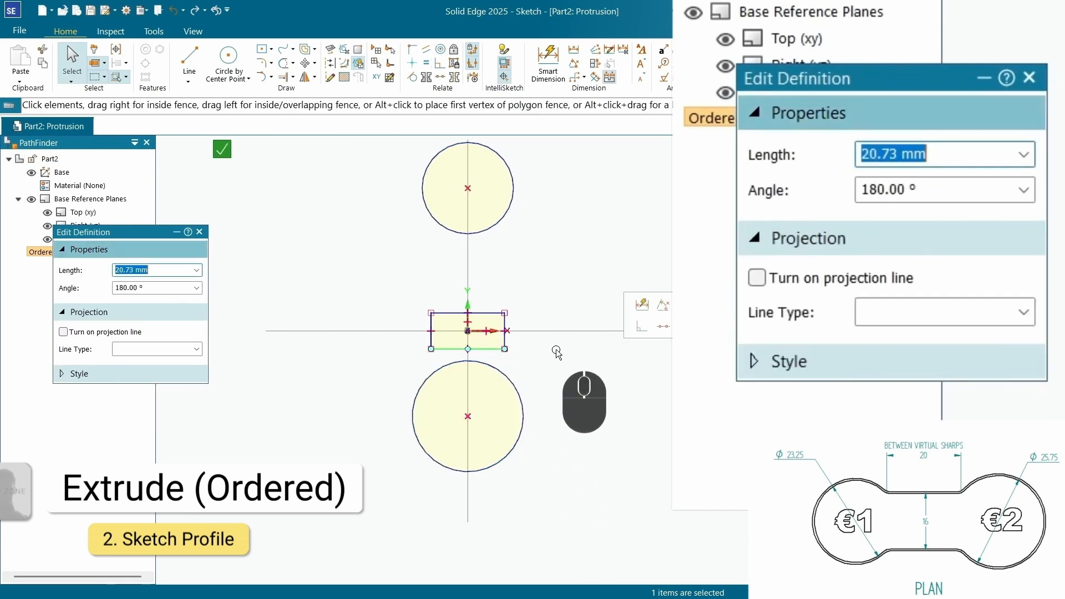
scroll(533, 355, "up", 2)
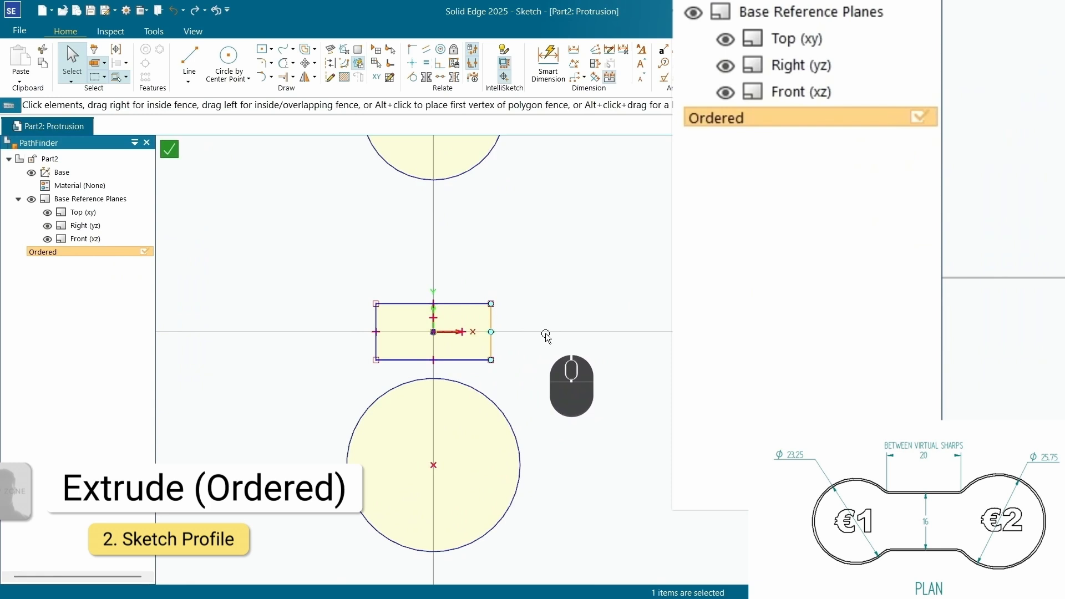
key("Escape")
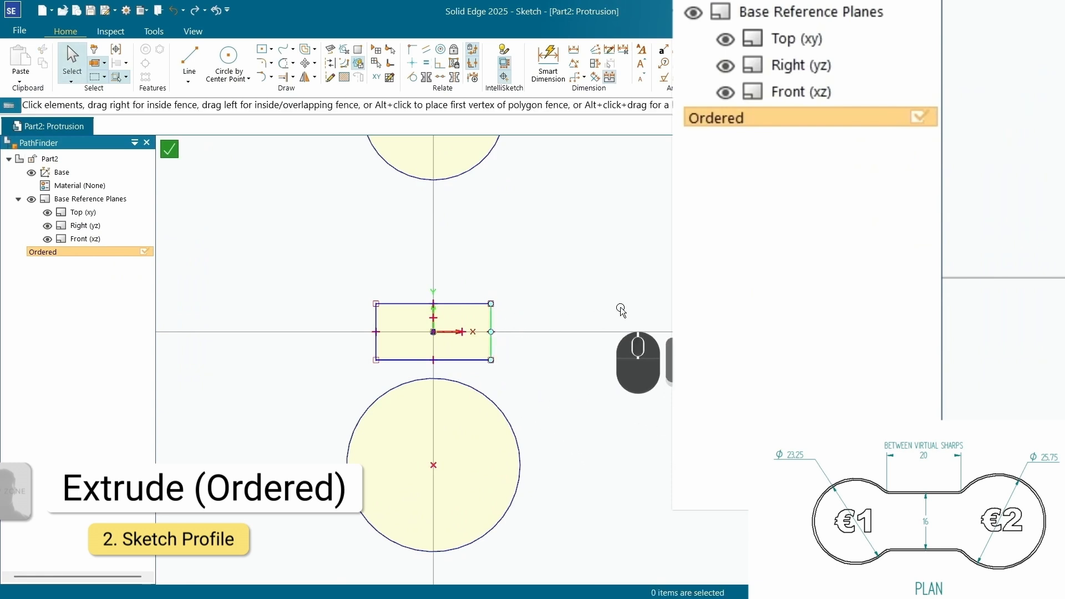
left_click(491, 332)
key("Escape")
scroll(658, 365, "up", 2)
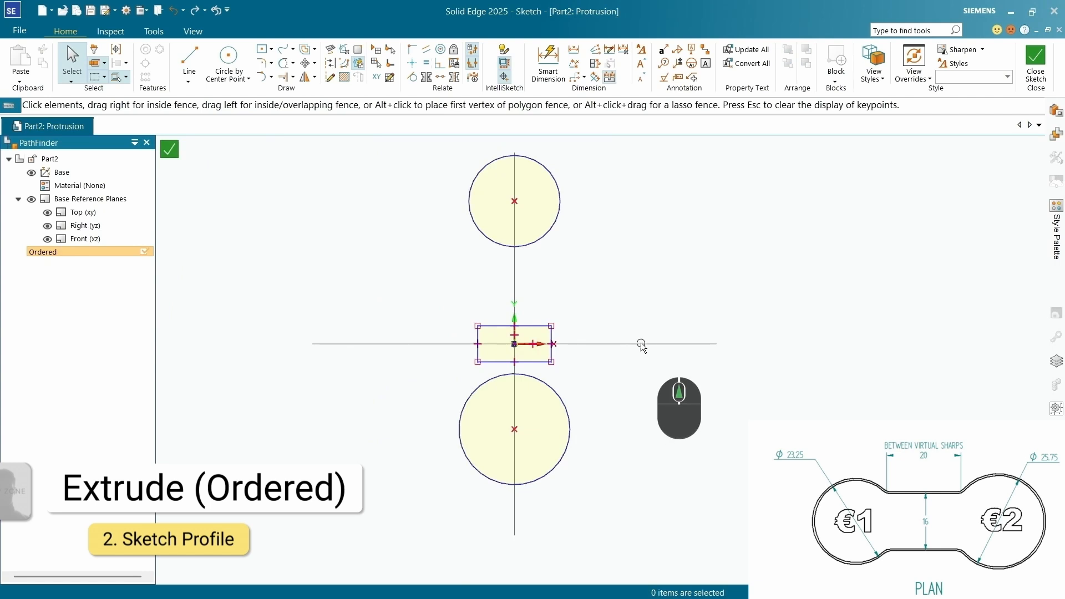
Step: Enlarge the upper circle freehand from its edge keypoint to a diameter of about 58.6 mm
left_click(553, 228)
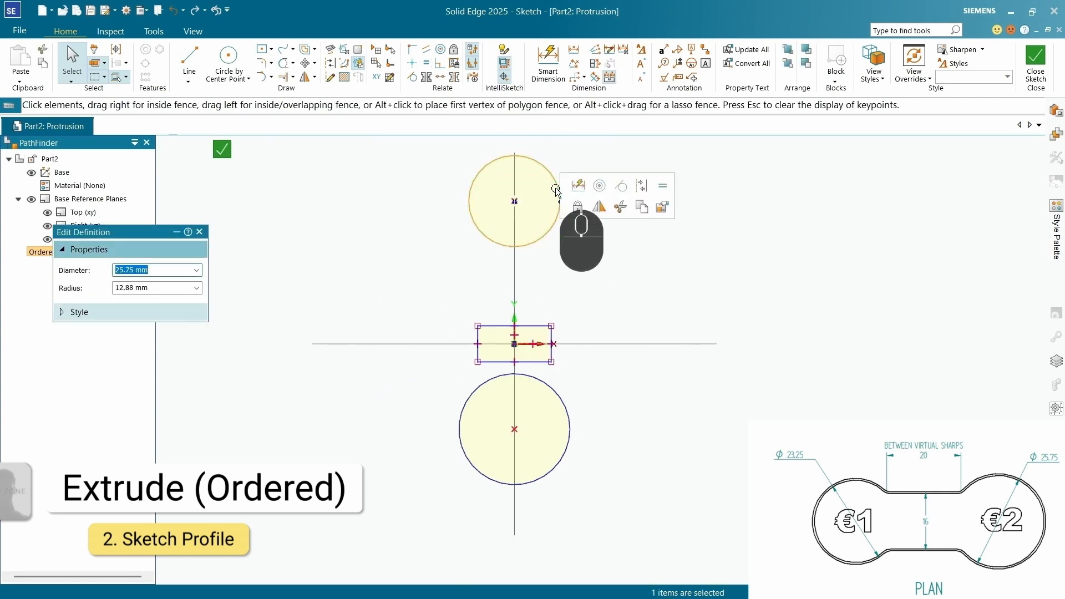
scroll(593, 249, "up", 1)
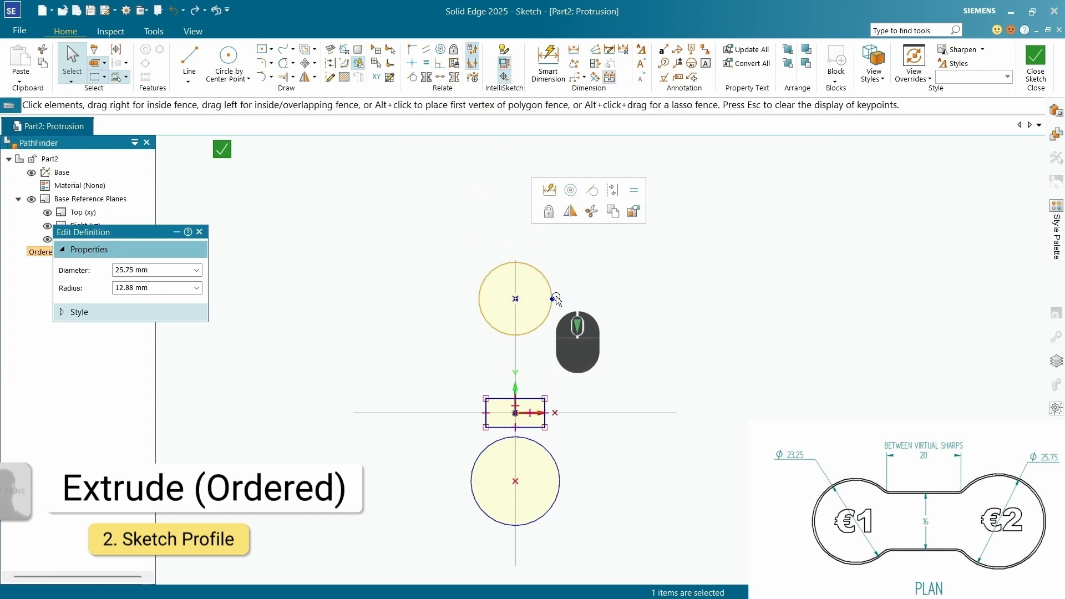
scroll(554, 299, "down", 2)
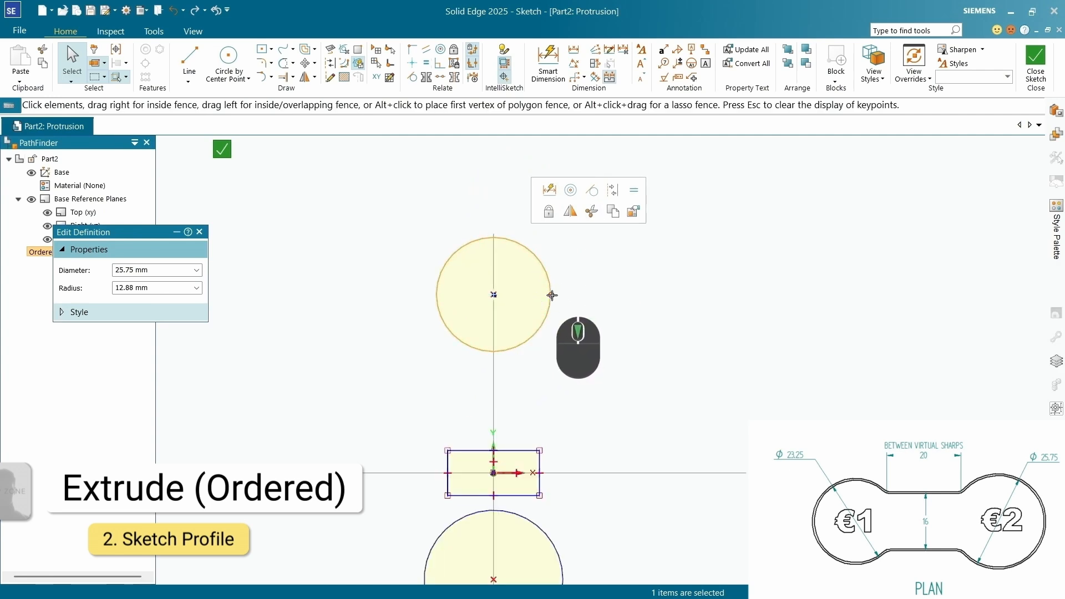
left_click_drag(552, 295, 630, 294)
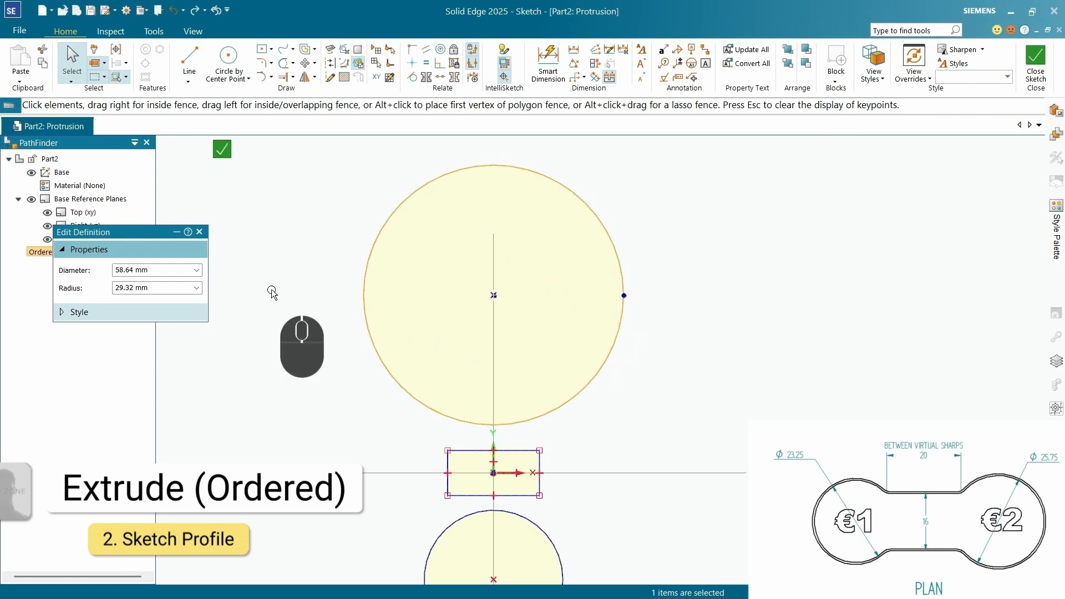
left_click(166, 272)
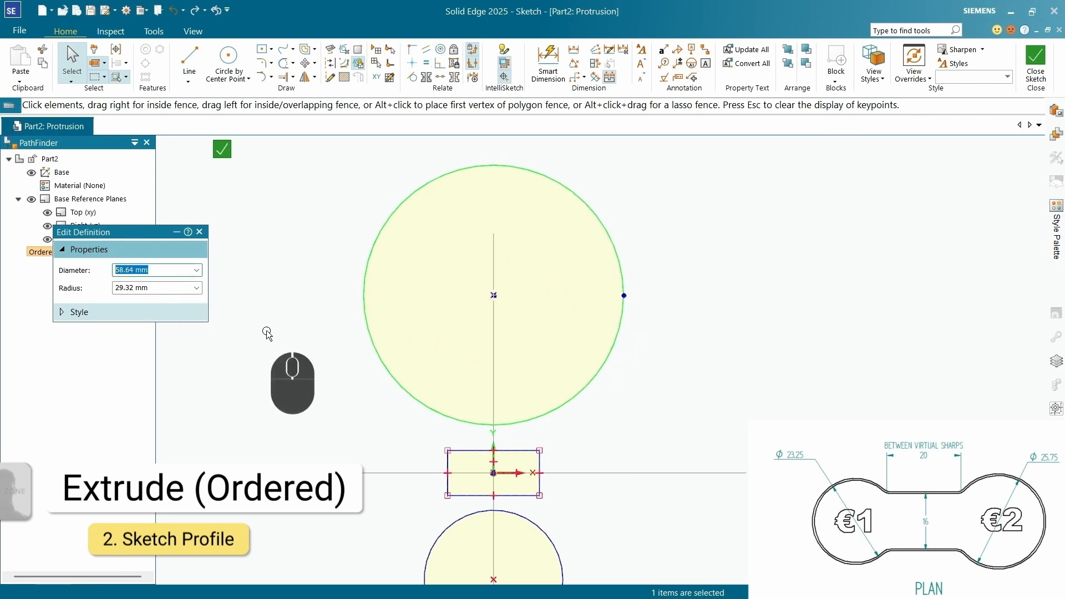
left_click(737, 277)
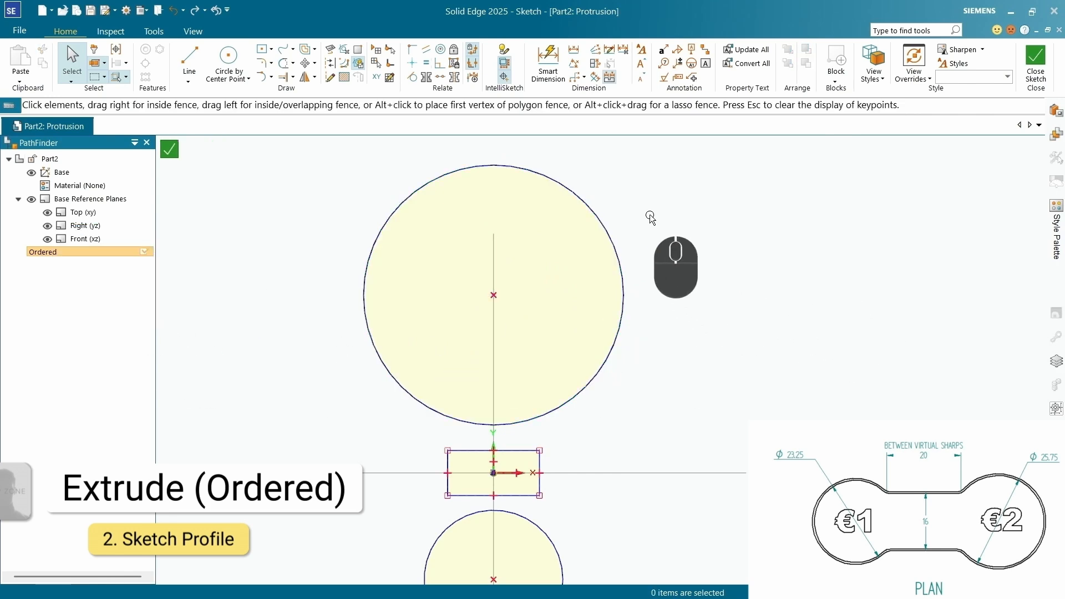
Step: Add a driving Smart Dimension to the upper circle and set its diameter to 25.75 mm
scroll(560, 272, "down", 3)
scroll(566, 222, "up", 1)
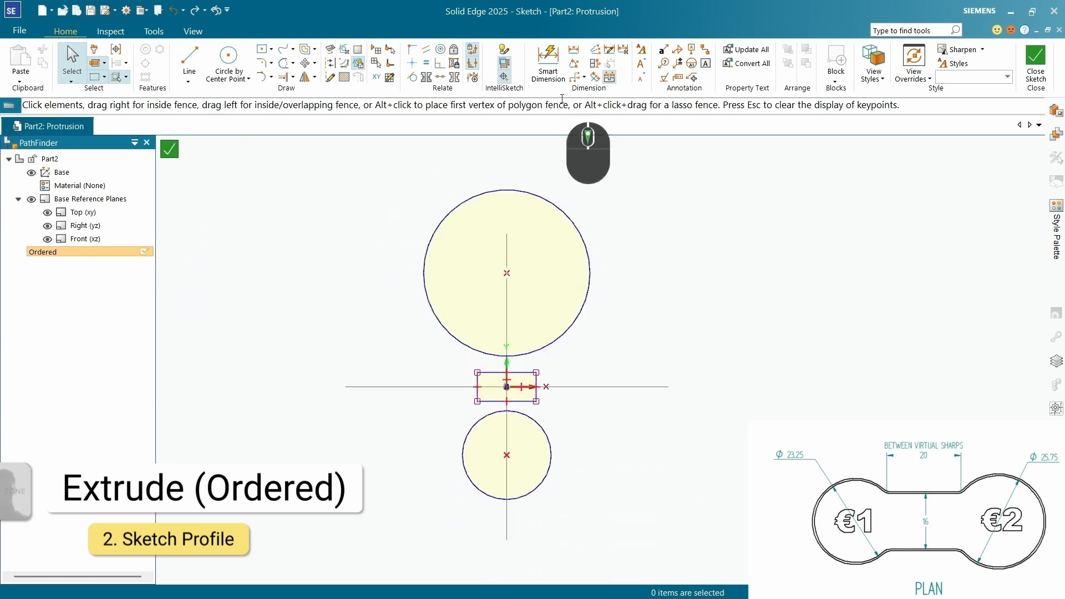
left_click(549, 66)
left_click(576, 220)
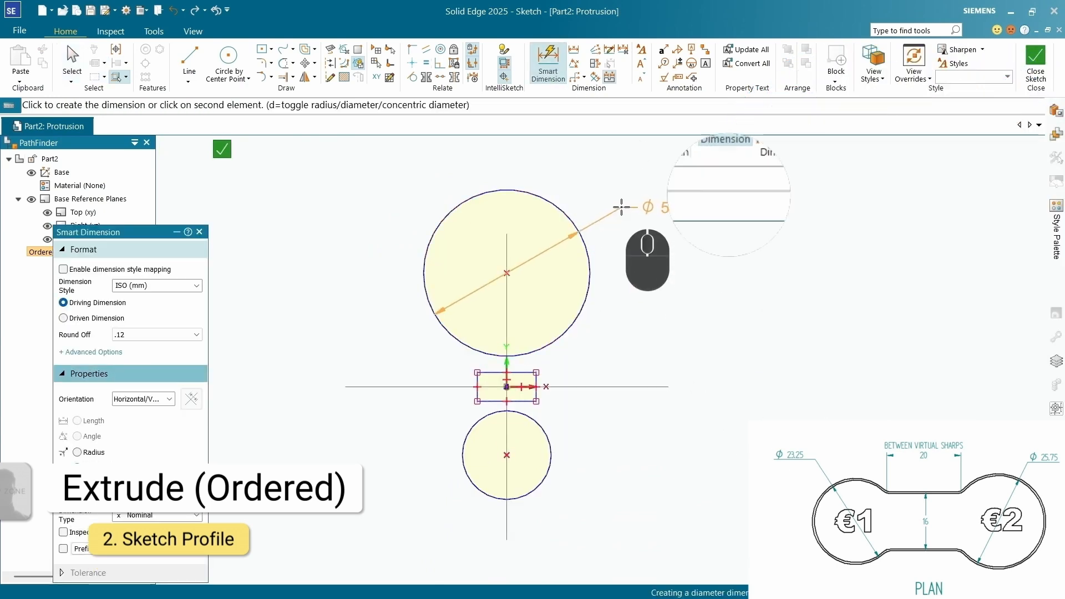
left_click(621, 205)
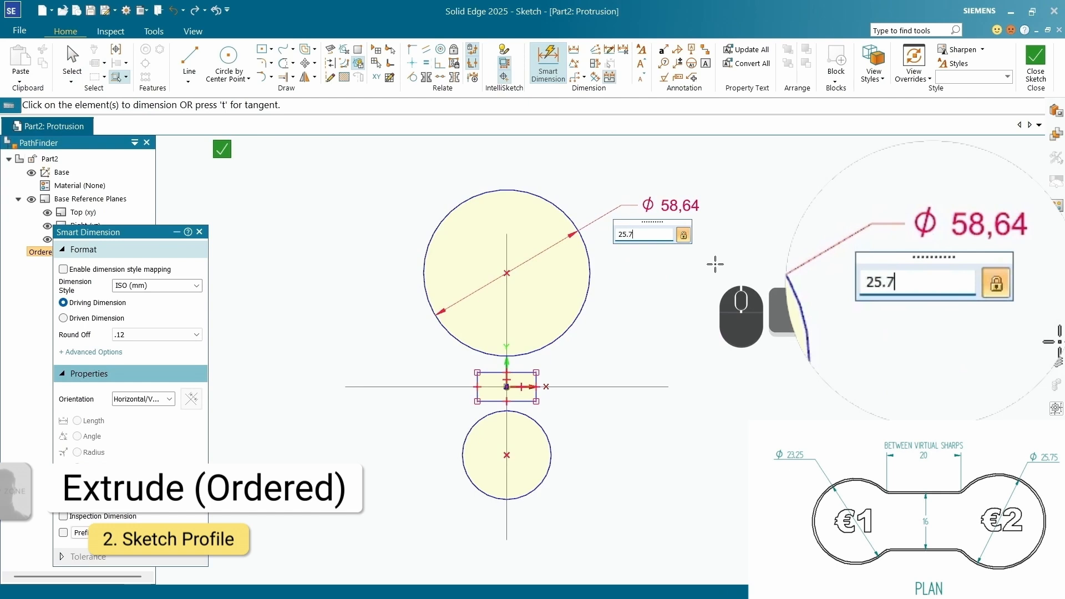
key("Return")
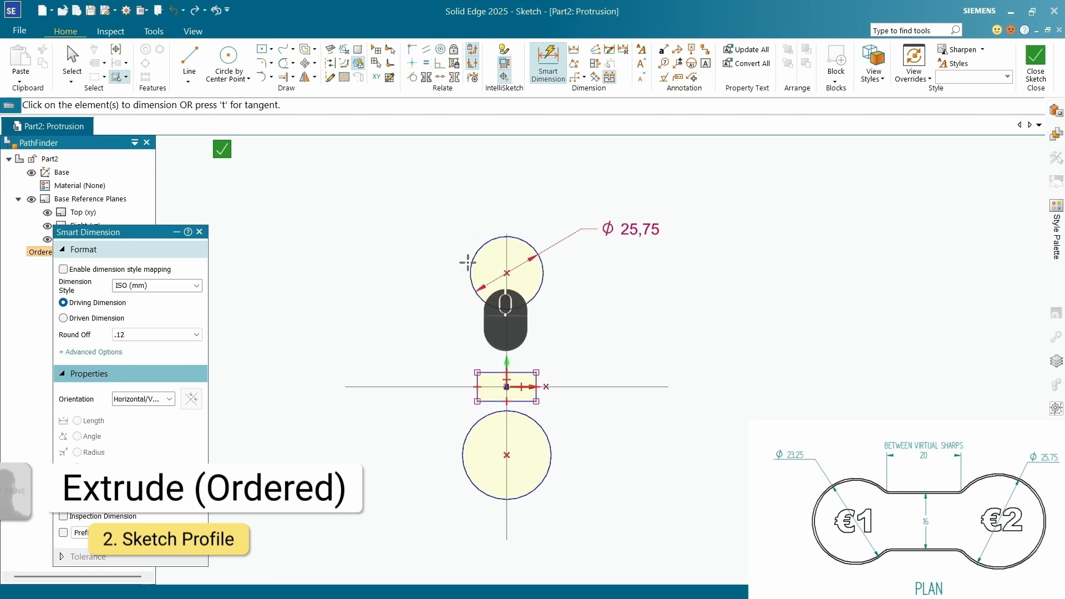
Step: Try to resize the dimensioned upper circle freehand from its edge keypoint
left_click(72, 58)
left_click(531, 297)
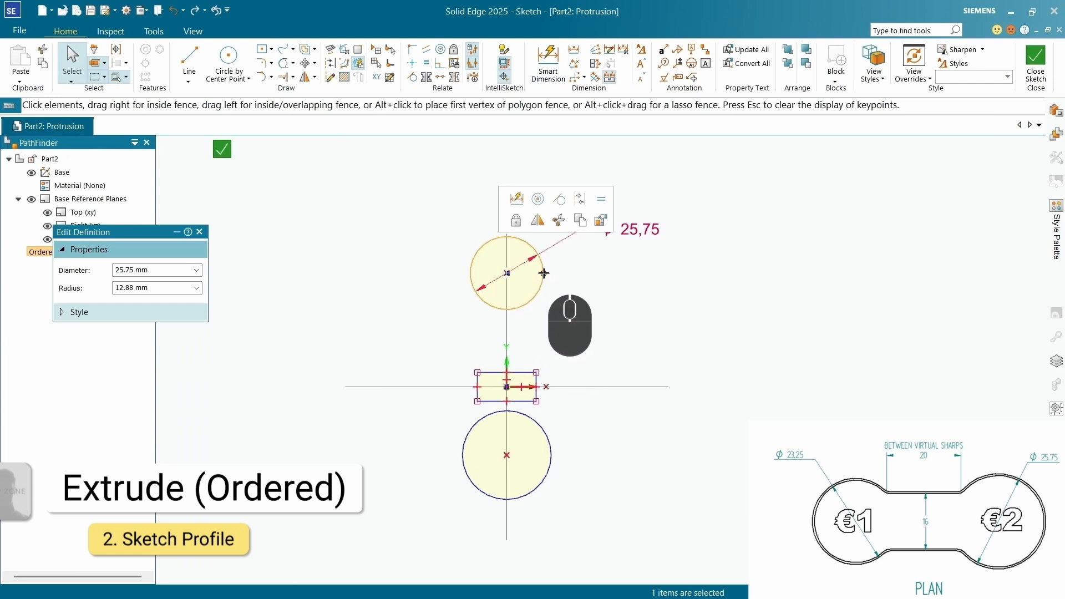
mouse_move(550, 273)
left_mouse_down()
mouse_move(568, 279)
mouse_move(528, 298)
mouse_move(518, 291)
mouse_move(582, 335)
mouse_move(722, 270)
mouse_move(519, 278)
mouse_move(543, 287)
left_mouse_up()
left_click(704, 302)
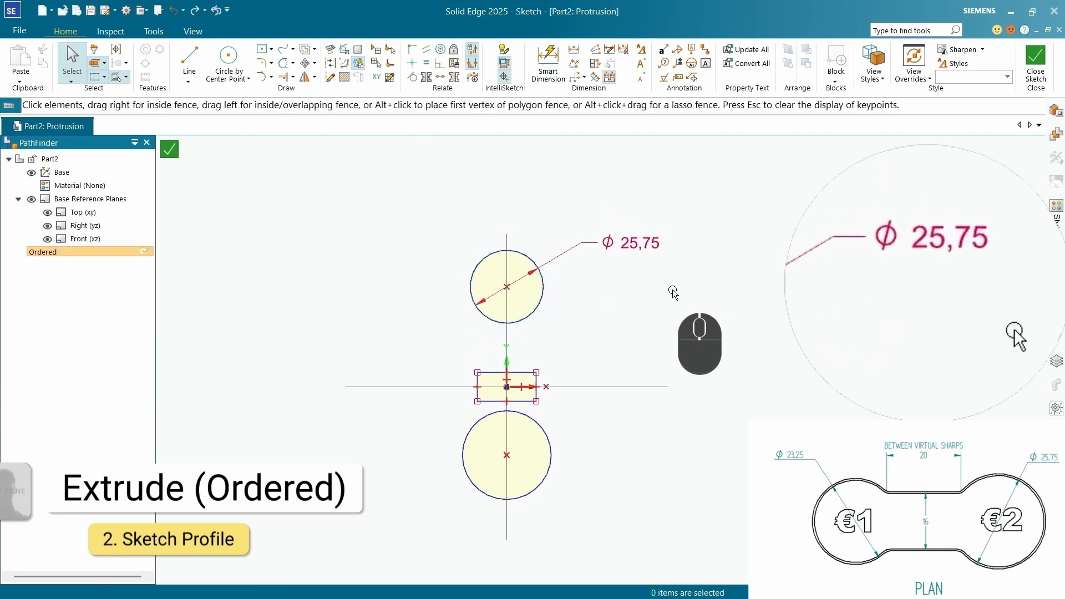
Step: Inspect the diameter dimension of the upper circle and its editable value, leaving it as it is
left_click(631, 244)
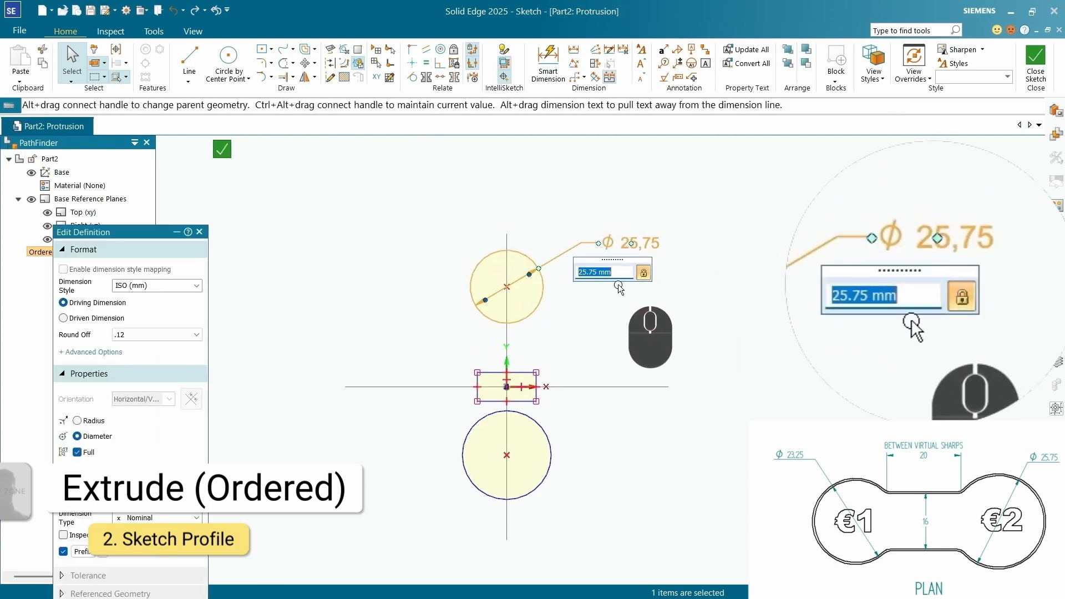
left_click(713, 227)
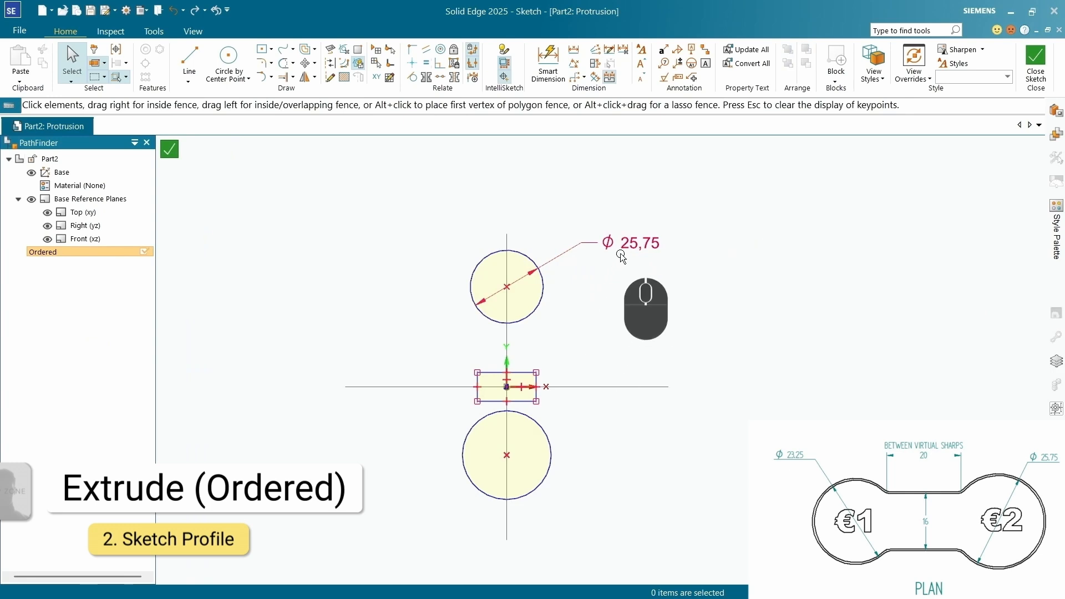
left_click(630, 243)
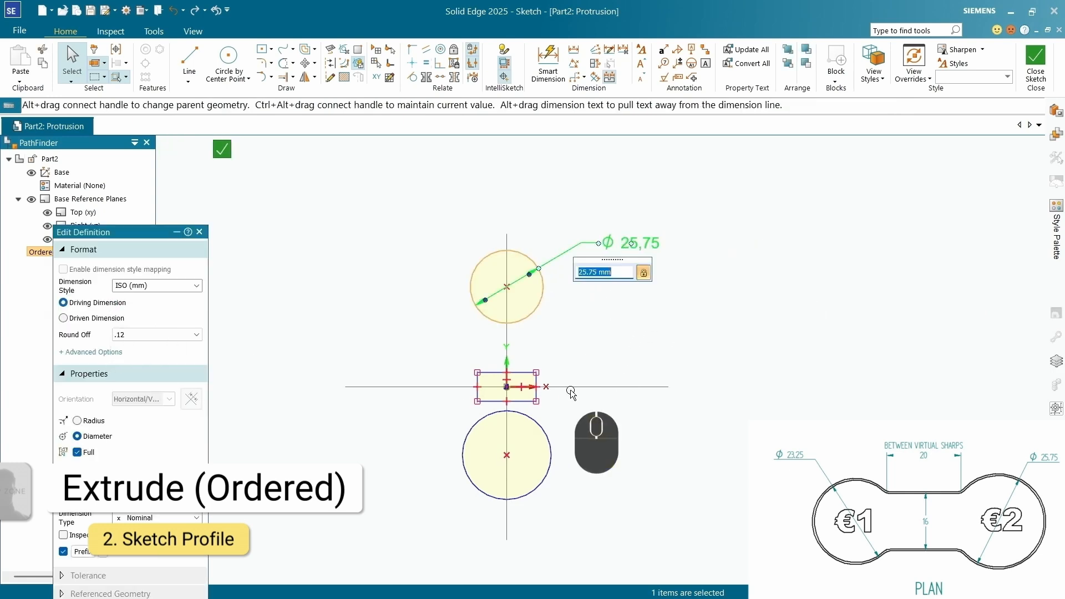
left_click(654, 396)
Step: Add a driving Smart Dimension to the lower circle and set its diameter to 23.25 mm
scroll(610, 333, "up", 2)
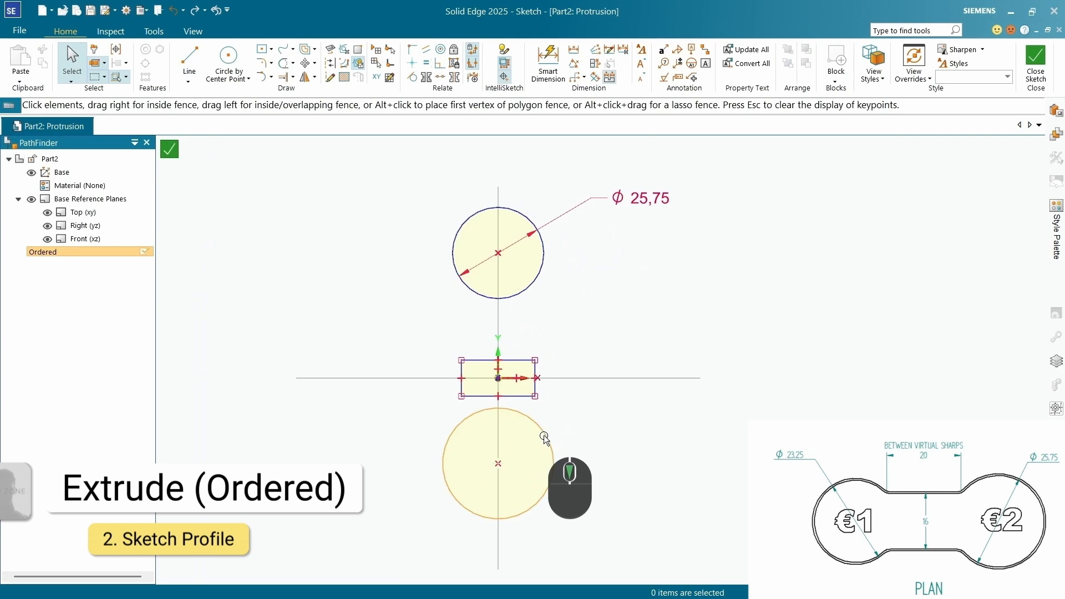
left_click(548, 62)
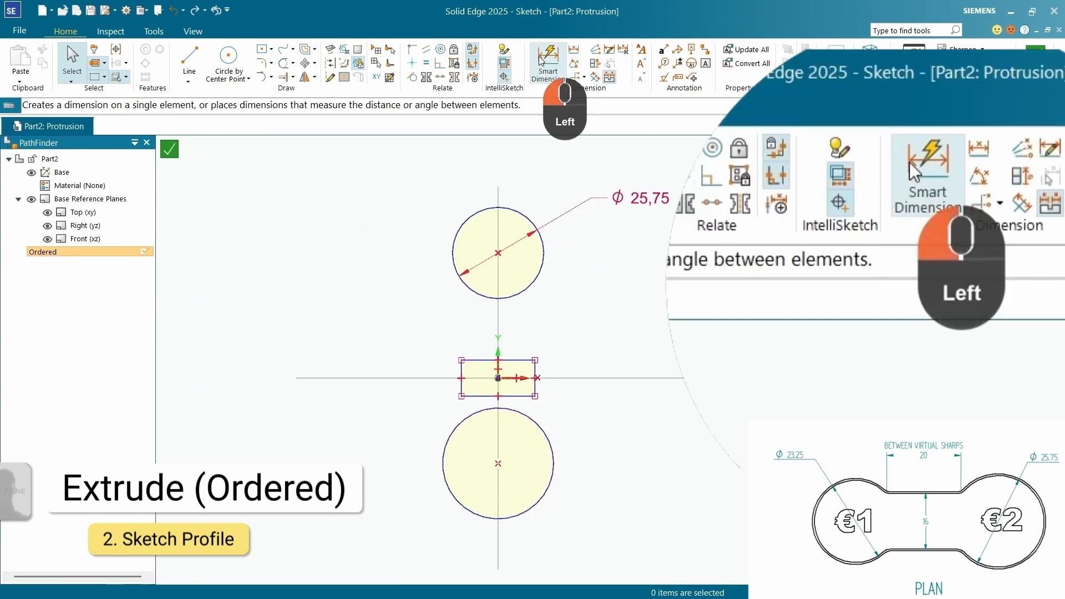
left_click(567, 457)
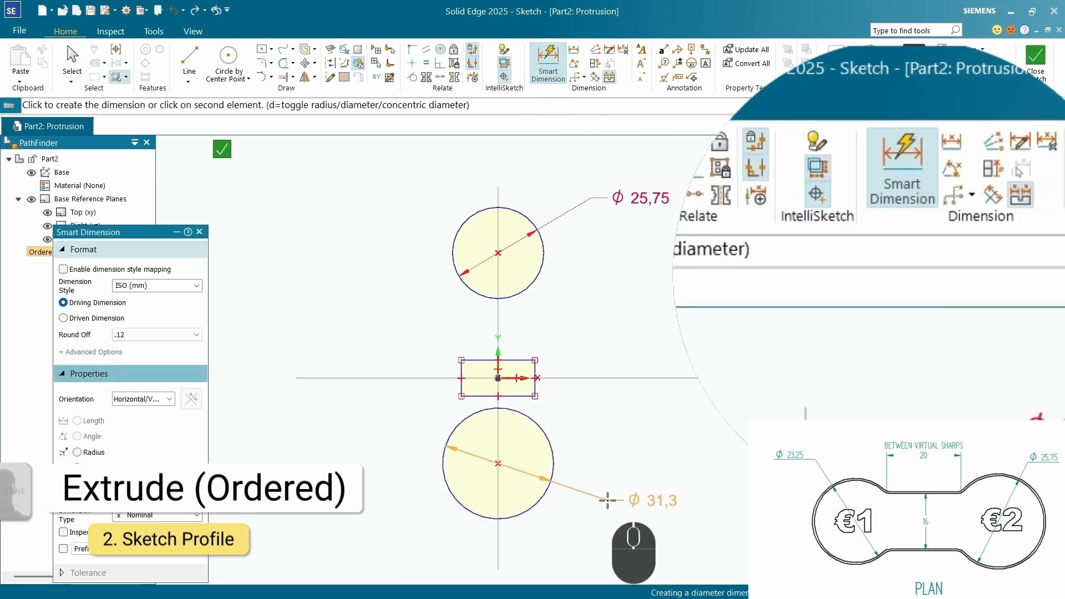
left_click(604, 507)
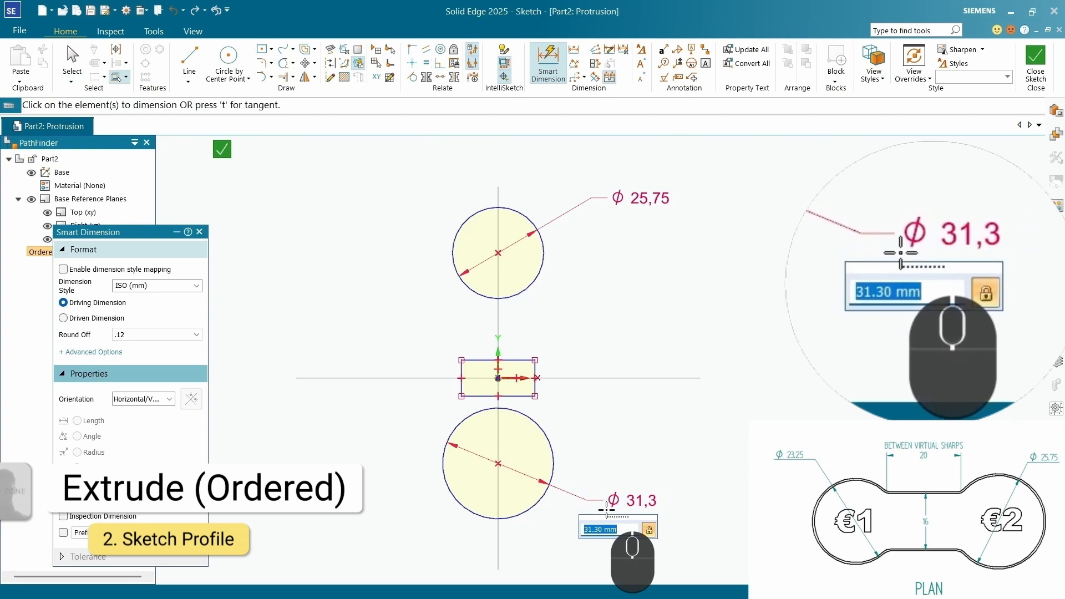
type("23.25")
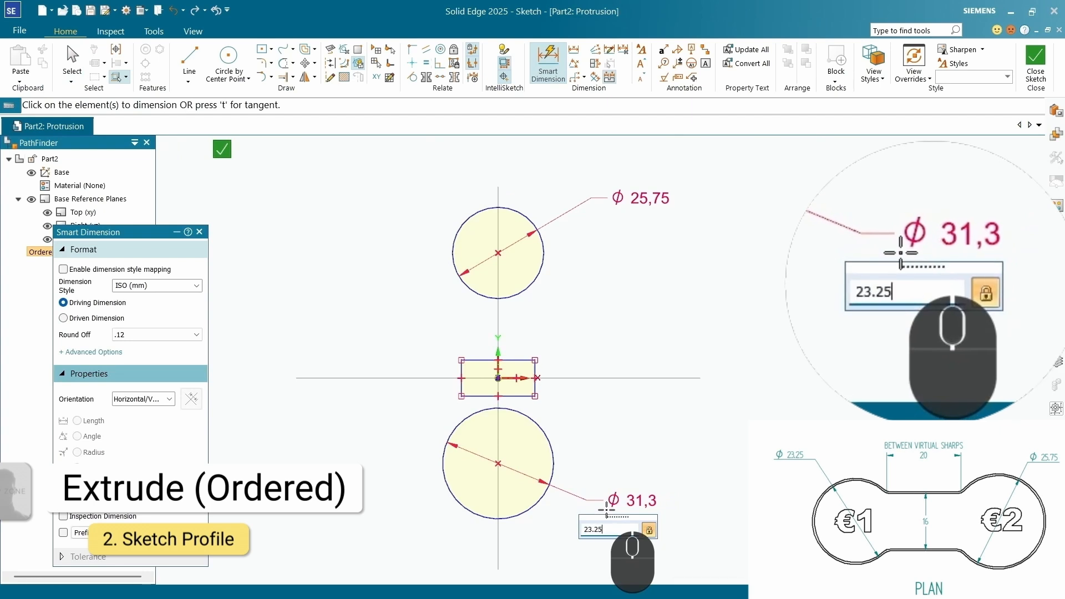
key("Return")
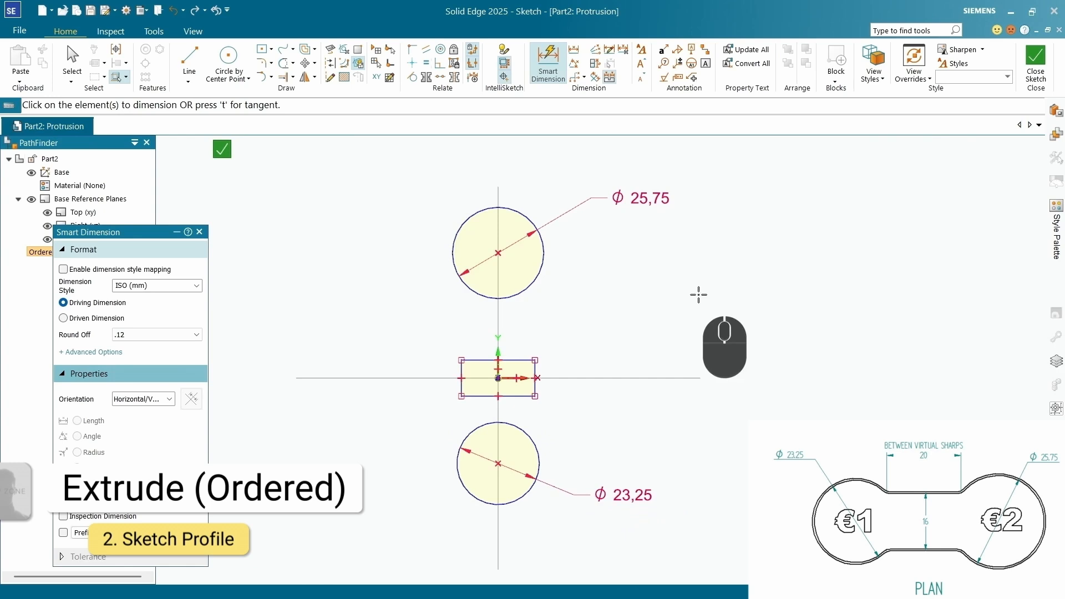
Step: Dimension the central rectangle with a width of 16 mm and a height of 20 mm
scroll(518, 408, "down", 3)
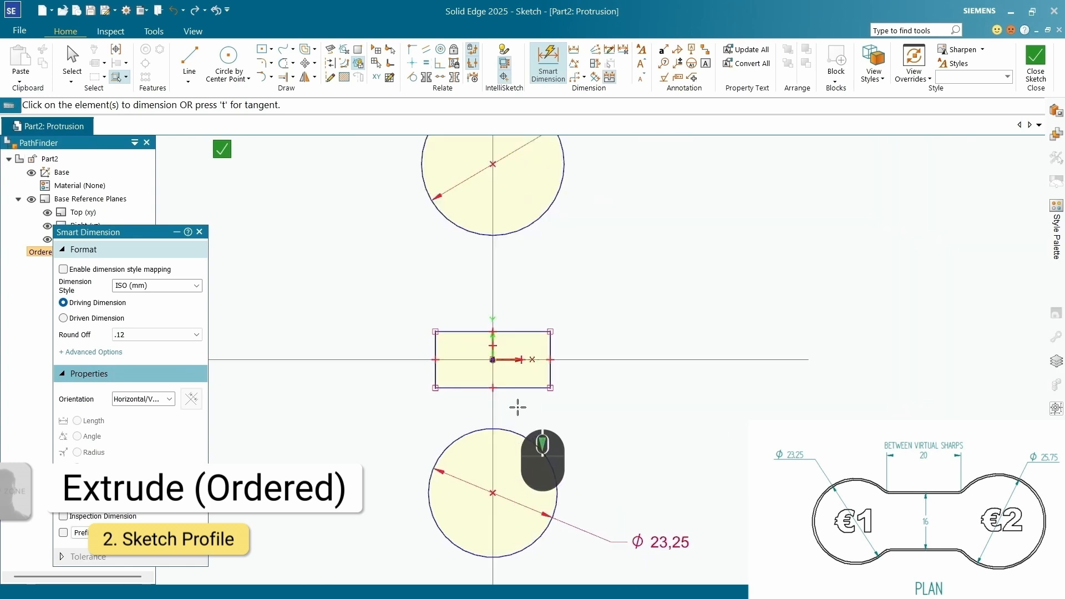
left_click(520, 388)
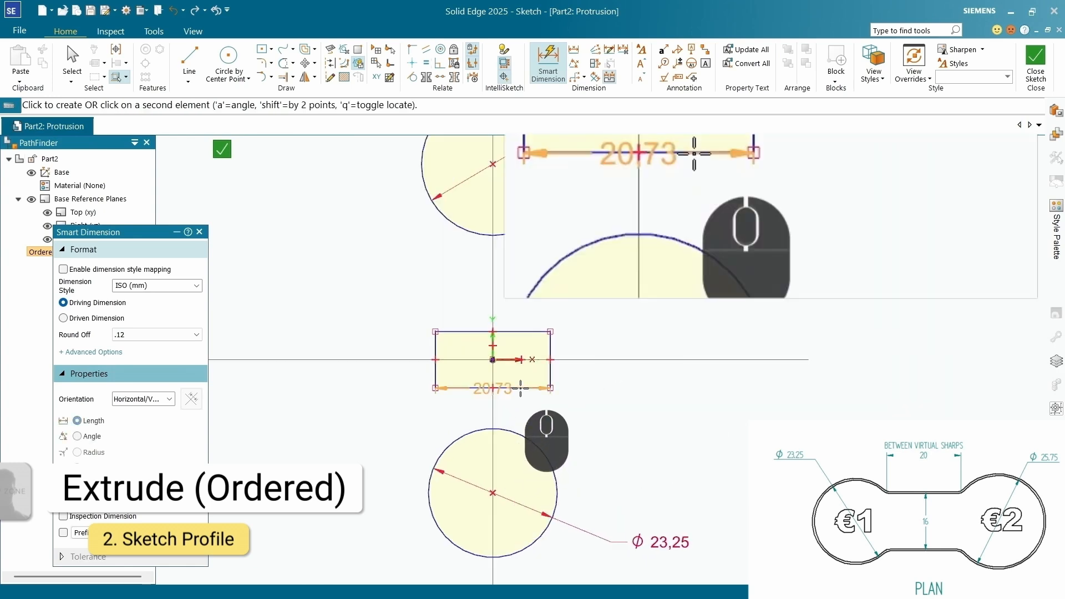
left_click(624, 420)
type("16")
key("Return")
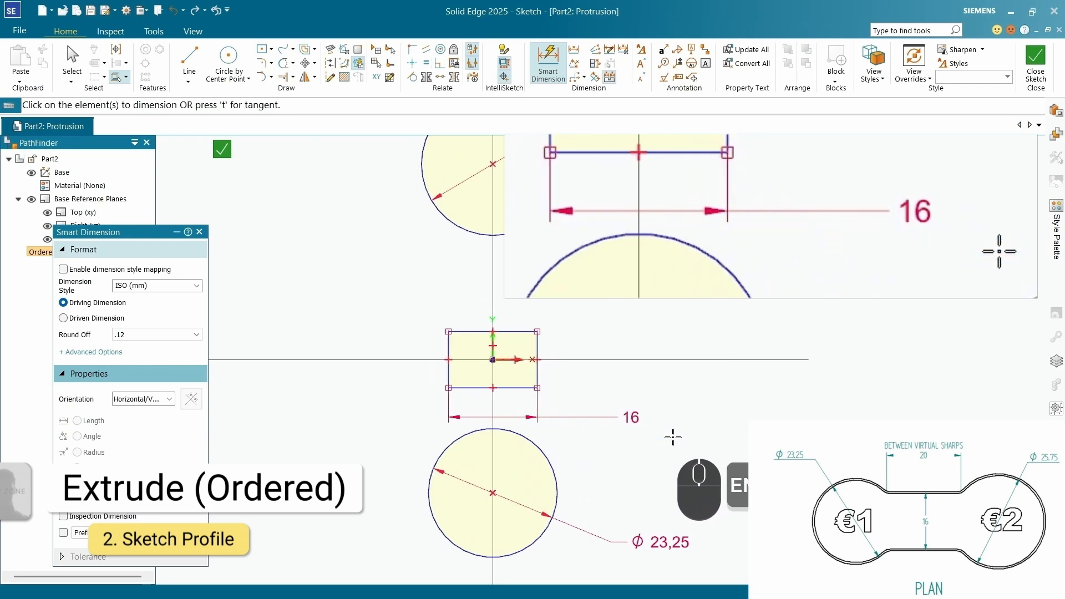
left_click(537, 372)
left_click(632, 383)
type("20")
key("Return")
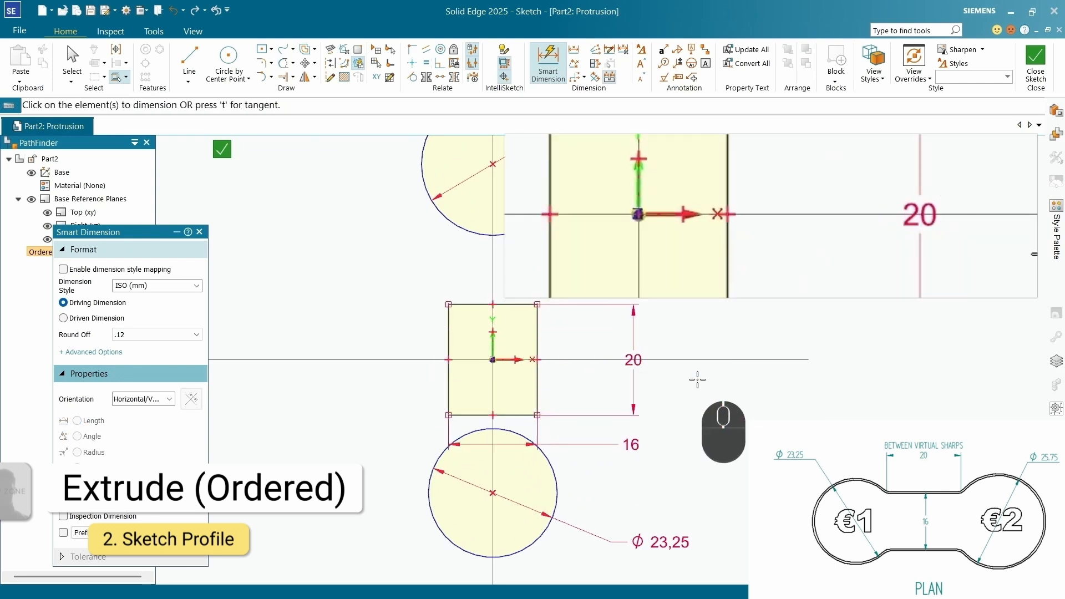
left_click(72, 61)
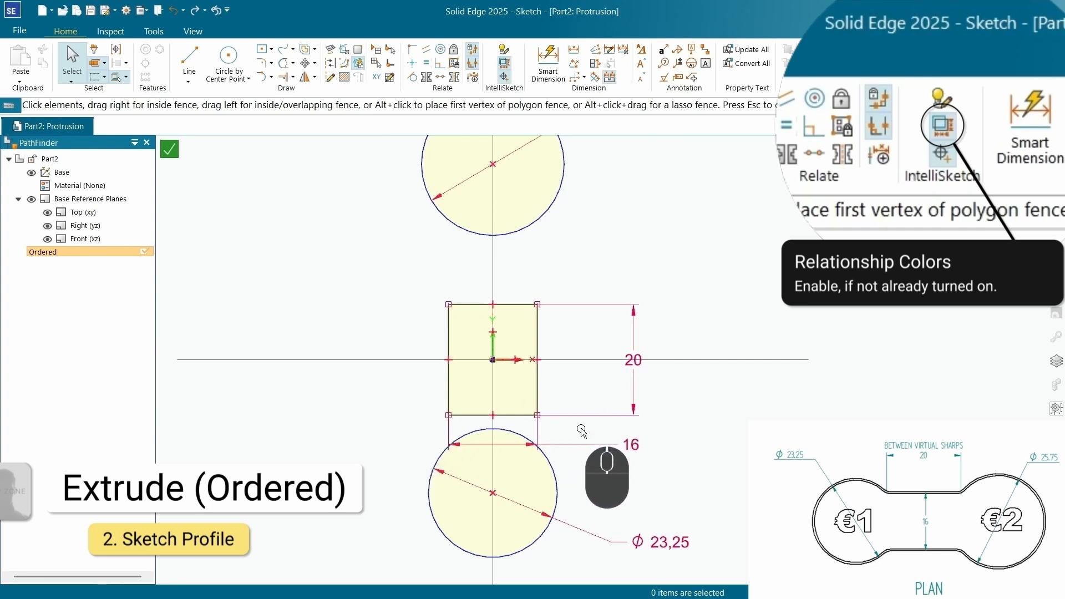
Step: Examine the relationship colors of the rectangle and slide the upper circle slightly toward it along the vertical axis
scroll(577, 374, "down", 2)
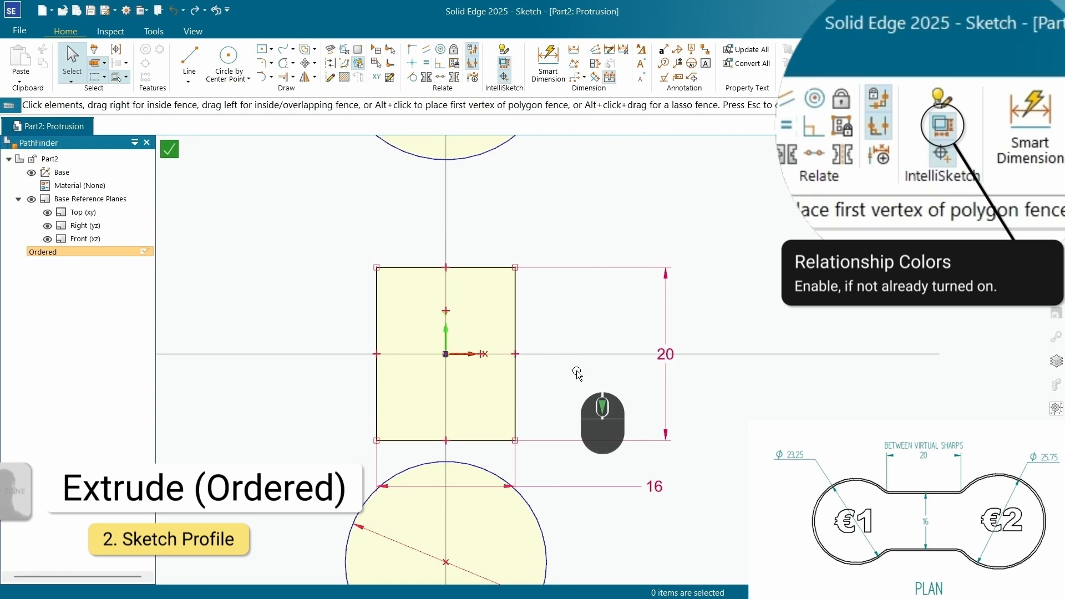
scroll(535, 377, "down", 2)
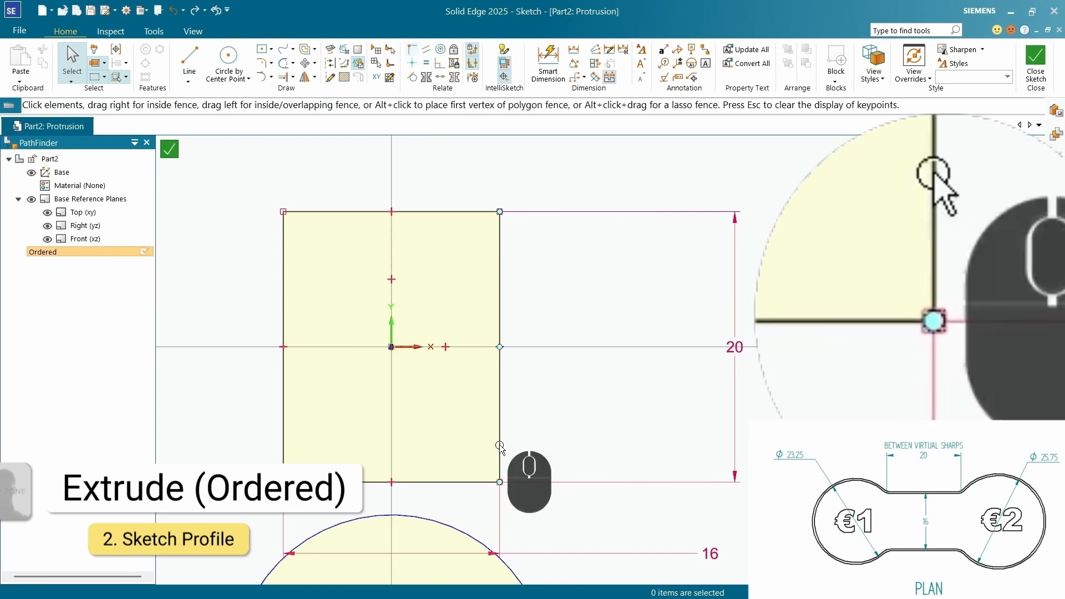
scroll(448, 499, "up", 1)
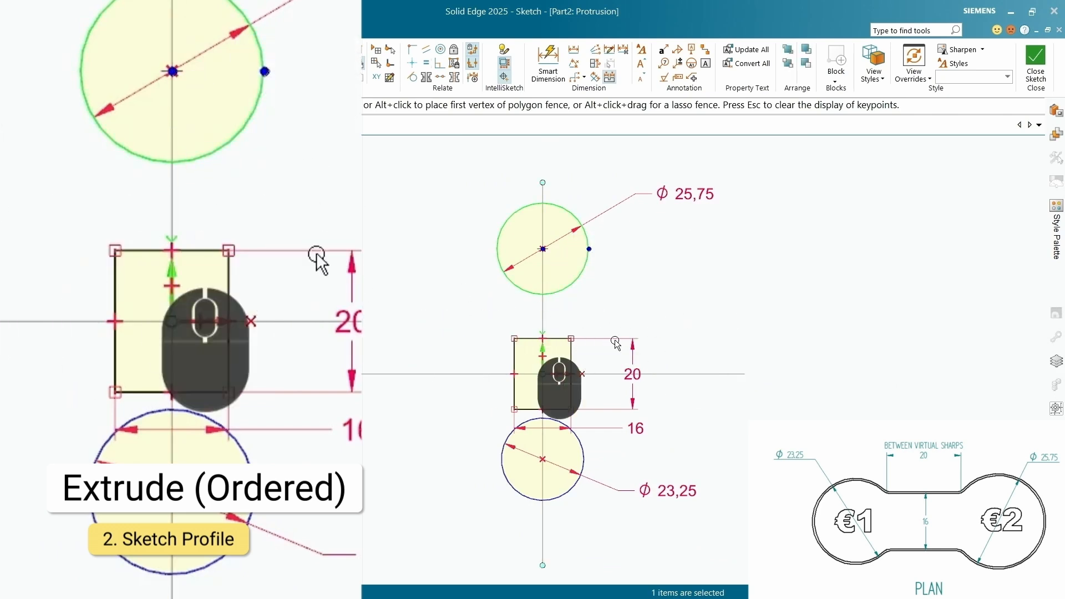
left_click_drag(545, 256, 545, 266)
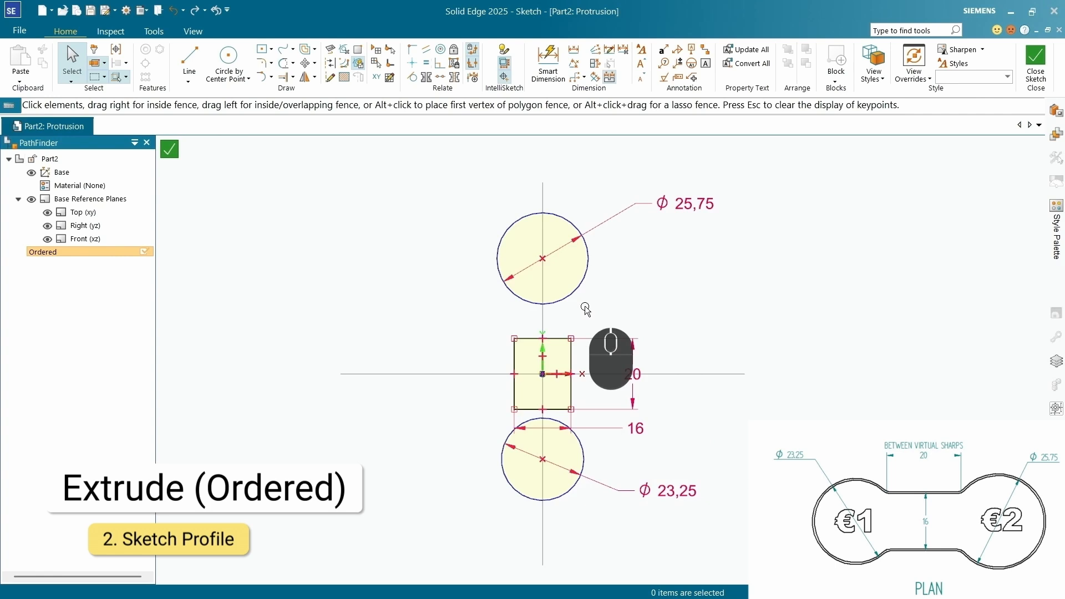
Step: Apply a Connect relationship between the rectangle's upper-left corner and the edge of the upper circle
left_click(412, 51)
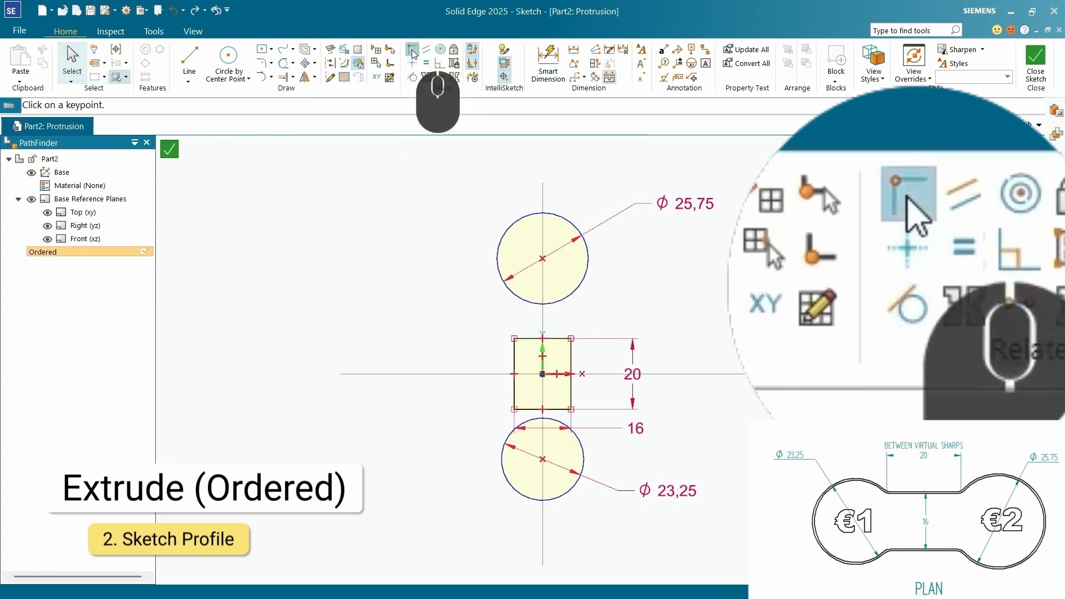
left_click(514, 338)
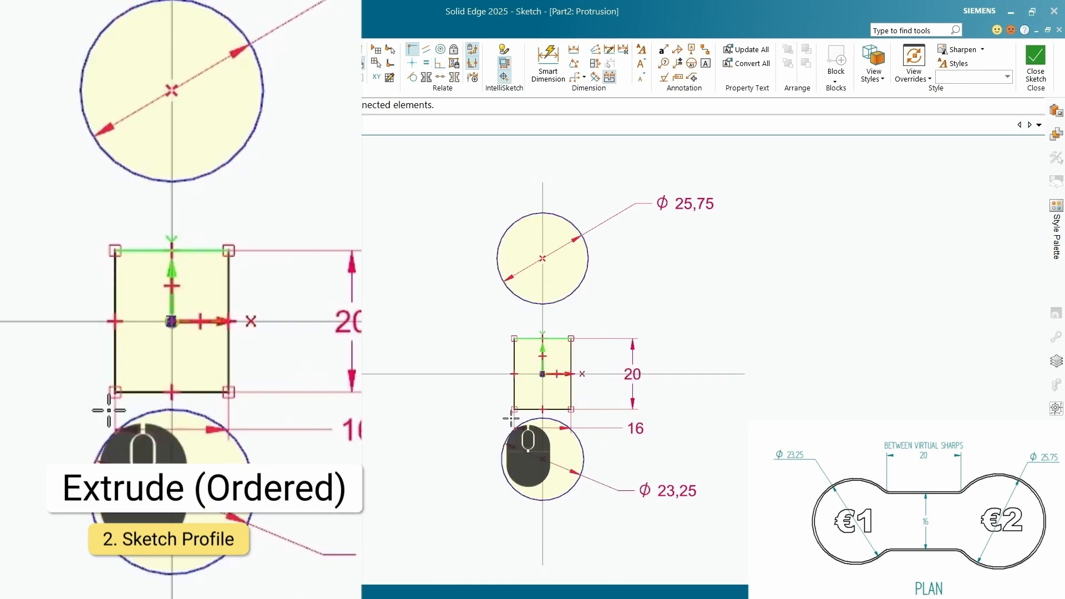
left_click(530, 302)
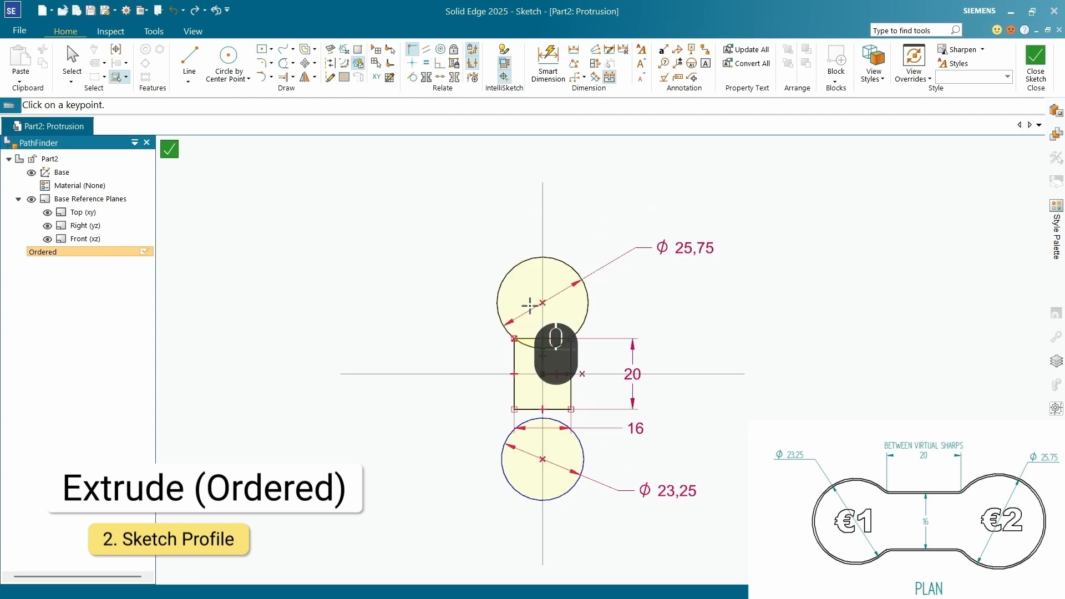
Step: Apply a Connect relationship between the rectangle's lower-left corner and the edge of the lower circle
scroll(513, 459, "up", 3)
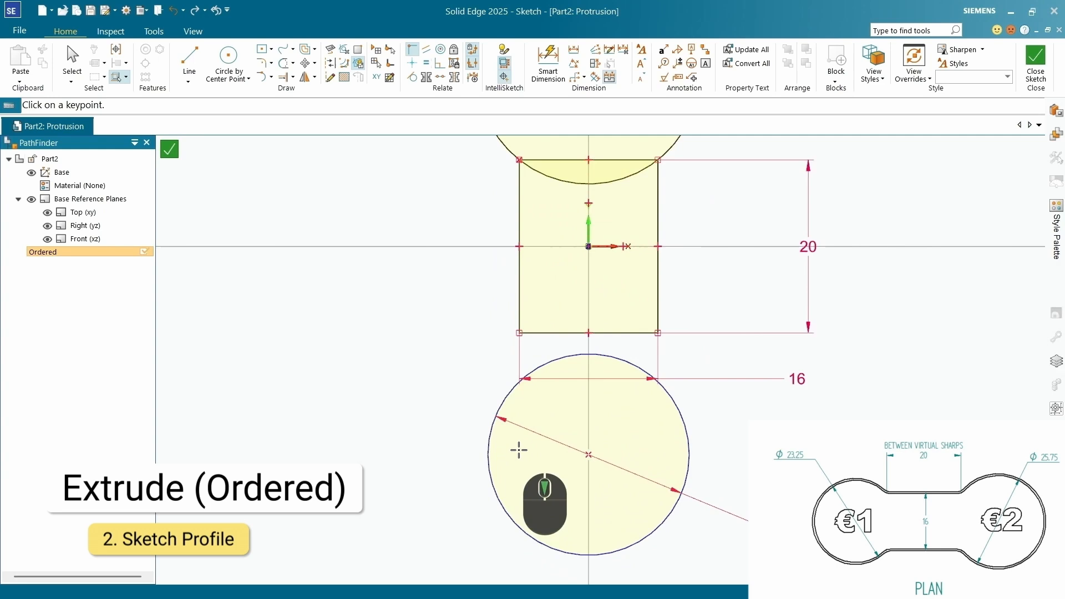
left_click(519, 332)
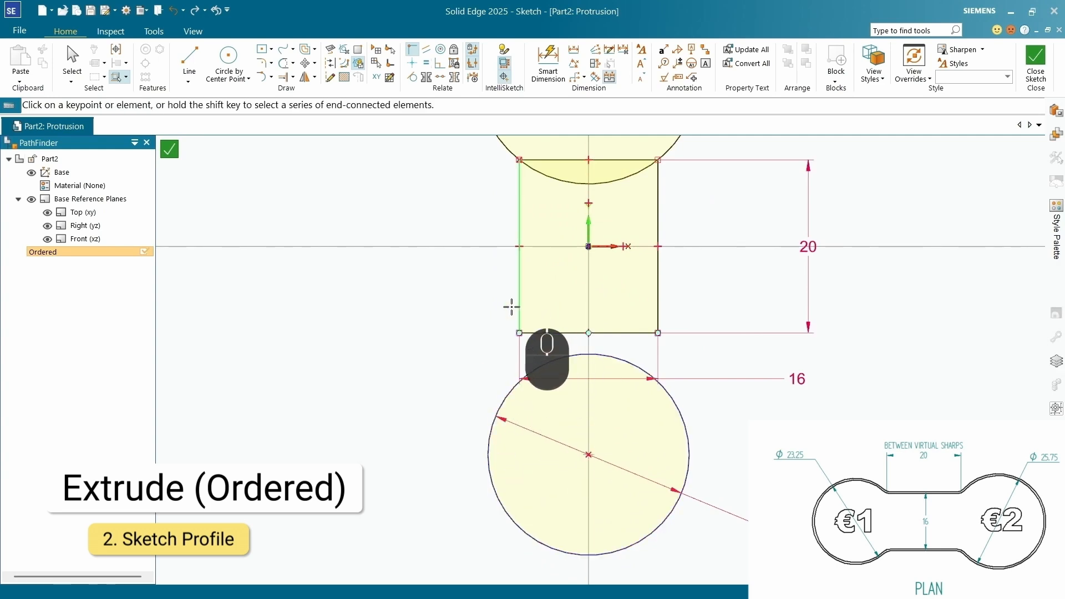
left_click(488, 441)
scroll(554, 366, "up", 5)
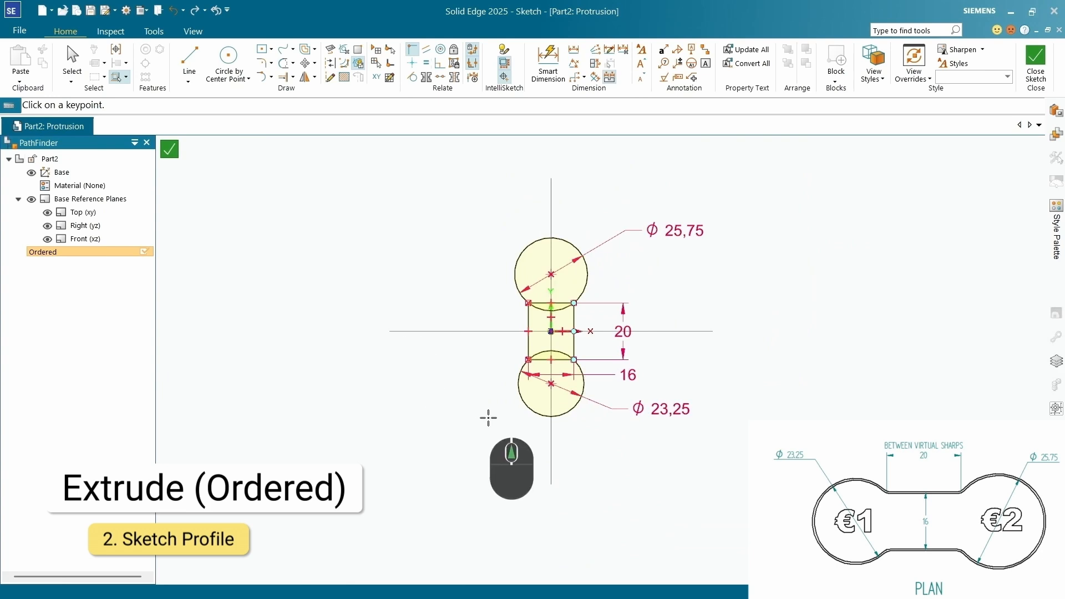
scroll(560, 401, "up", 3)
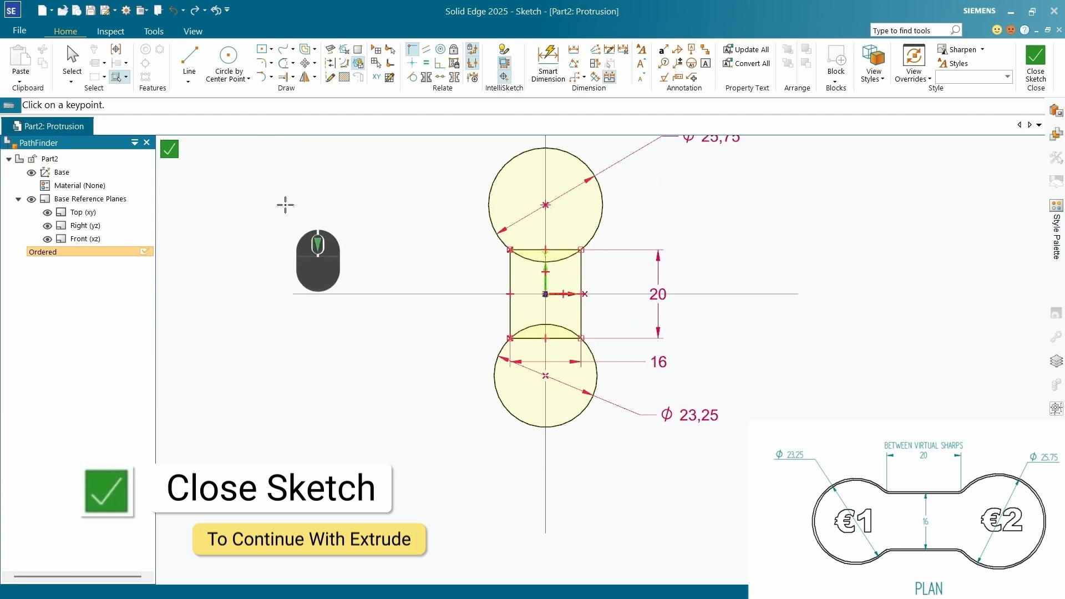
Step: Close the profile sketch and extrude it symmetrically with a distance of 2.2 mm, finishing the feature under its default name
left_click(169, 149)
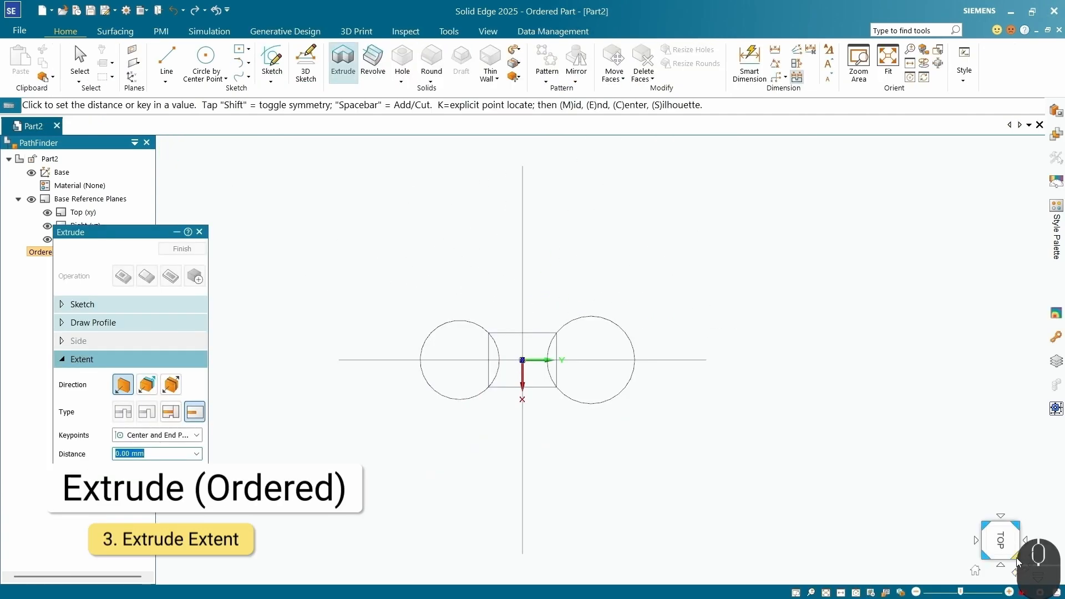
left_click(1018, 562)
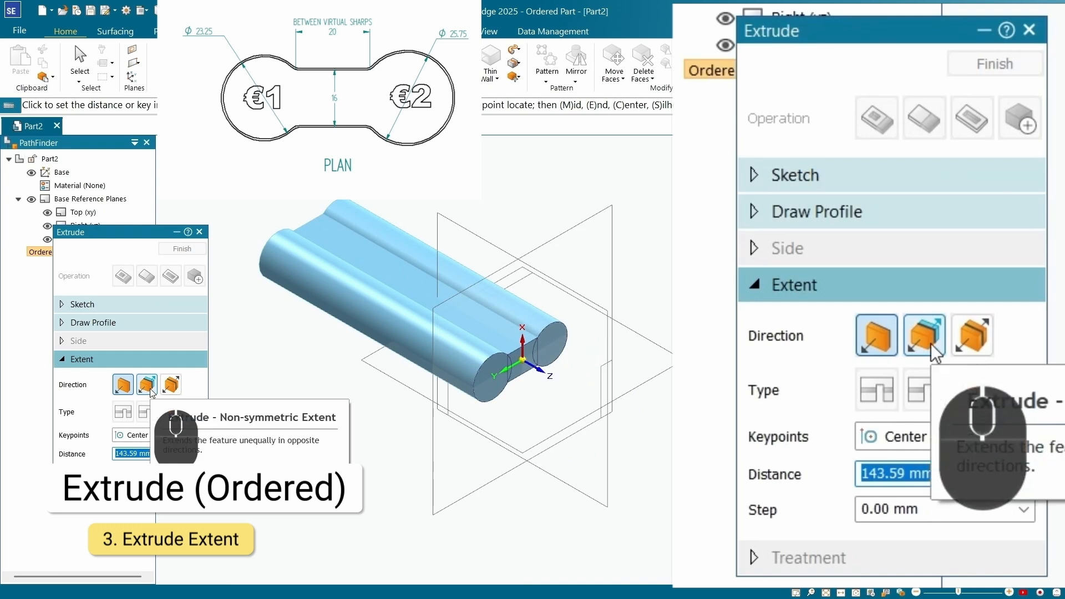
left_click(152, 393)
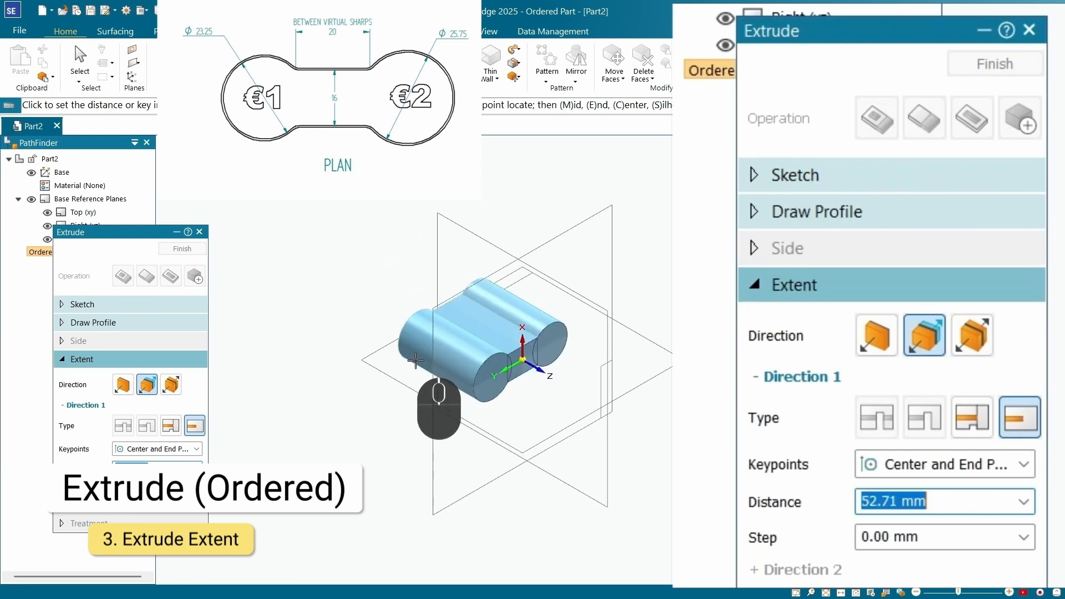
left_click(172, 384)
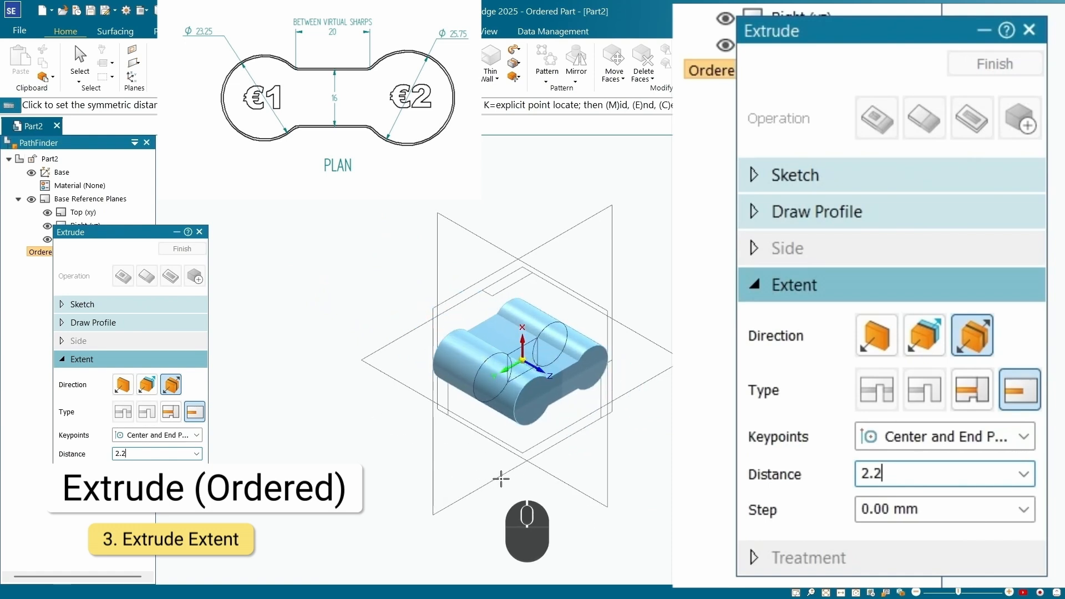
left_click(934, 466)
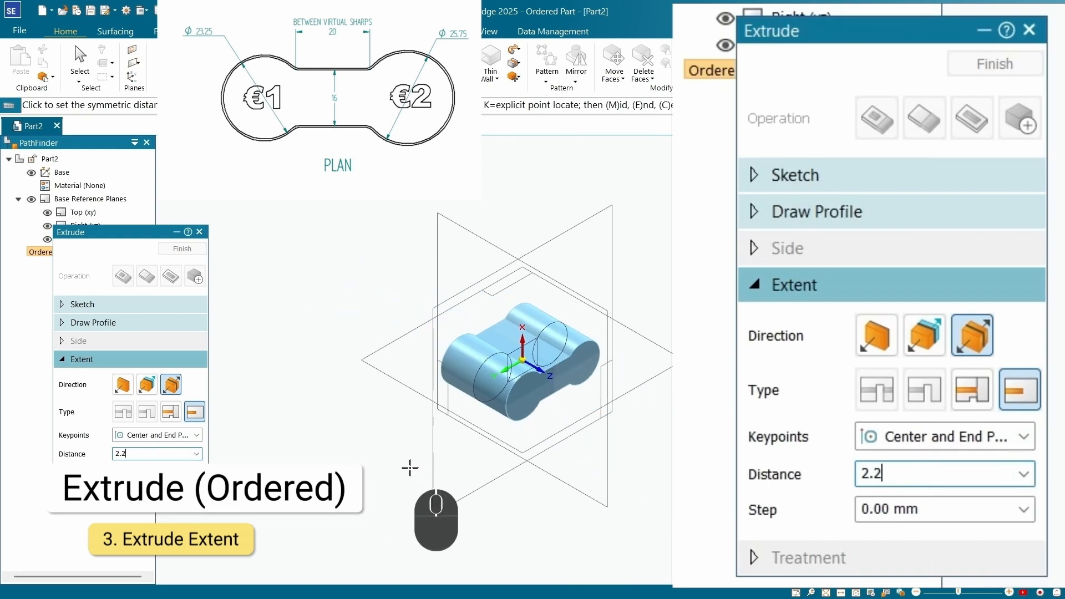
key("Return")
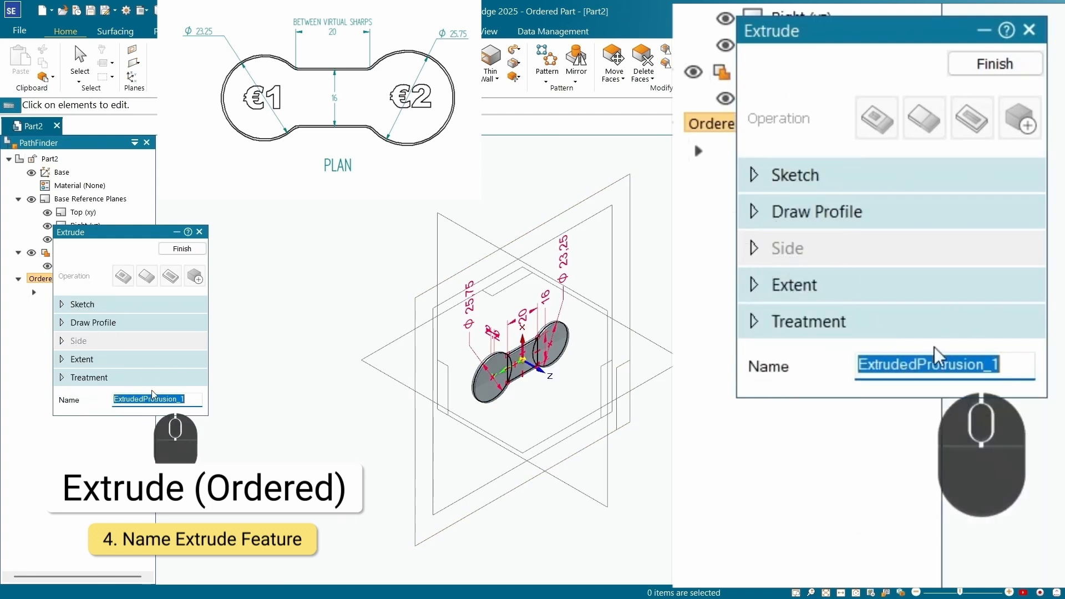
left_click(183, 249)
left_click(182, 244)
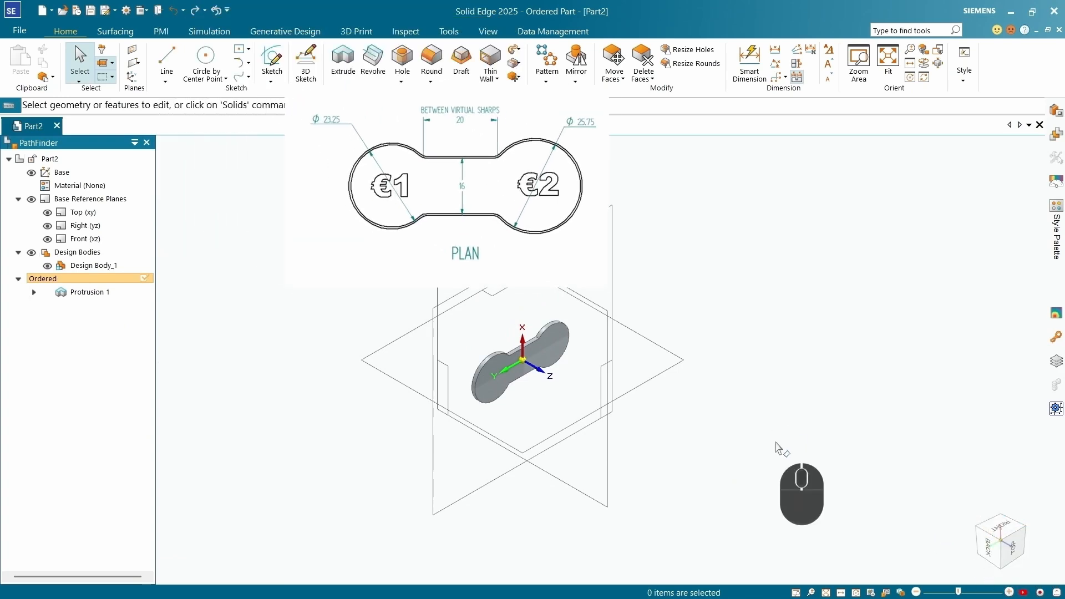
Step: Hide the base reference planes and start a new ordered sketch on a plane coincident with the coin holder's large top face
mouse_move(767, 472)
middle_mouse_down()
mouse_move(687, 402)
mouse_move(592, 442)
mouse_move(637, 421)
mouse_move(656, 441)
mouse_move(738, 452)
mouse_move(665, 448)
middle_mouse_up()
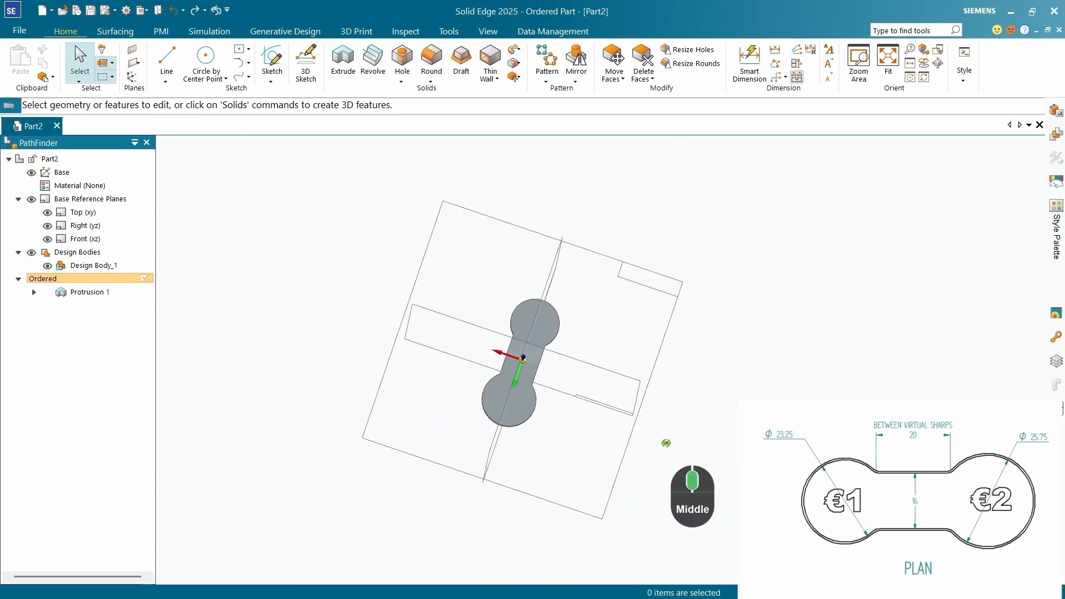
scroll(657, 448, "up", 1)
scroll(530, 424, "down", 5)
middle_click_drag(560, 478, 664, 504)
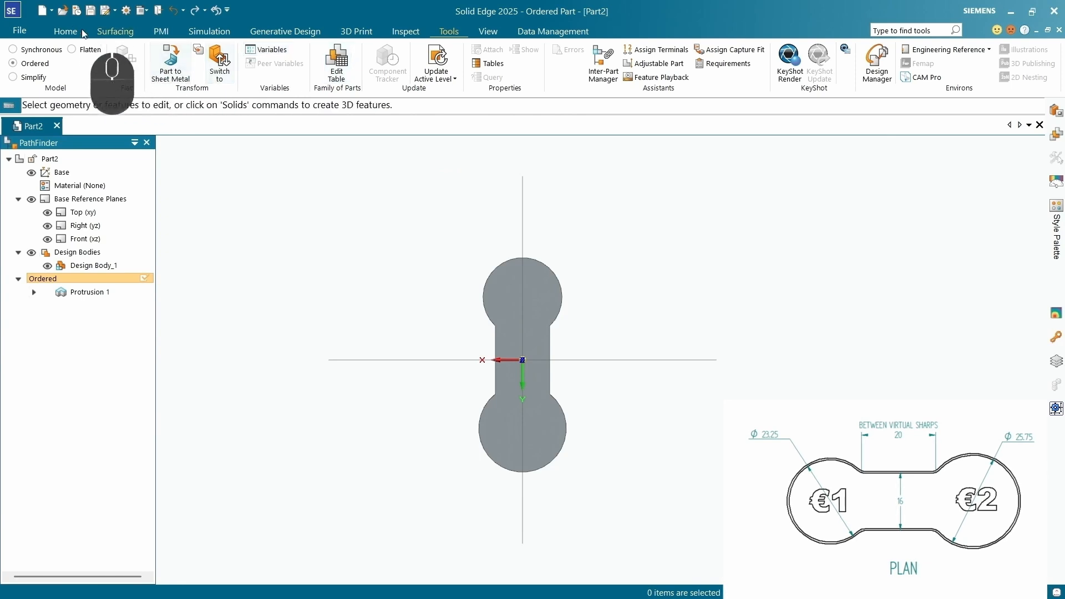
left_click(65, 32)
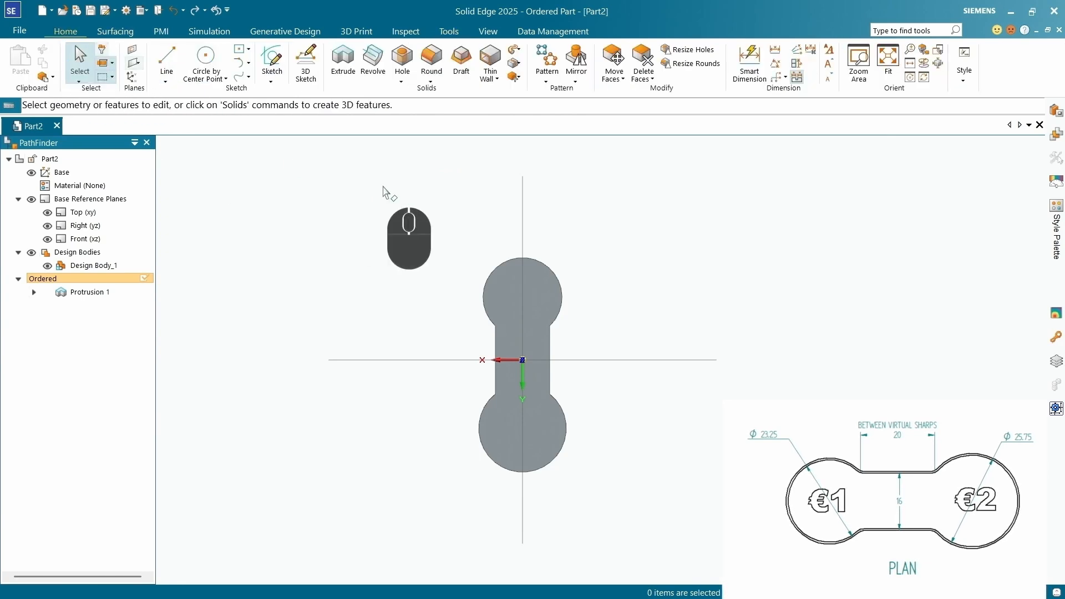
left_click(272, 62)
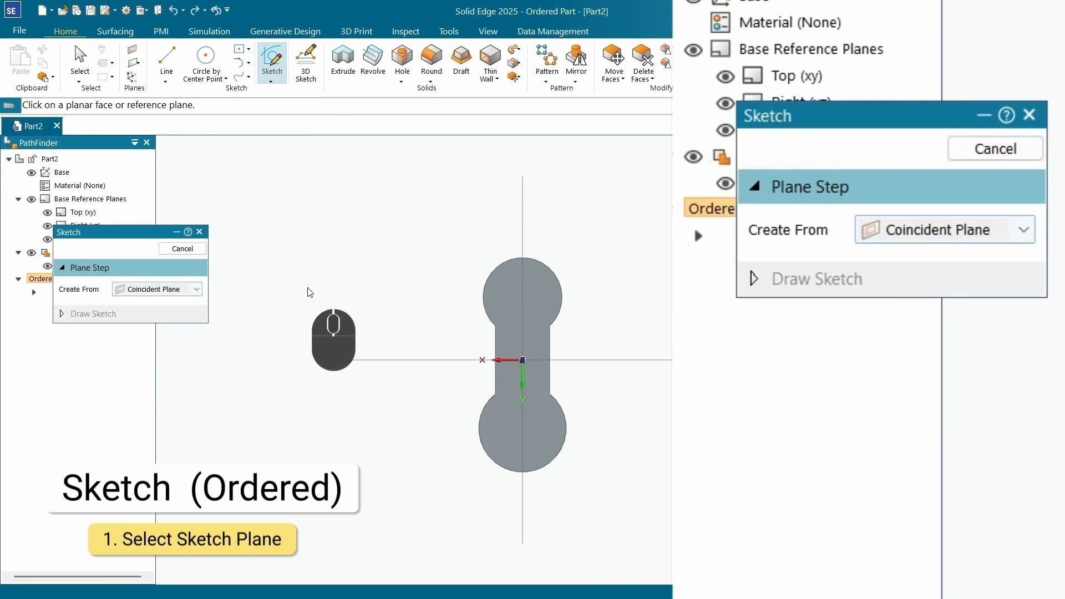
middle_click_drag(365, 363, 295, 343)
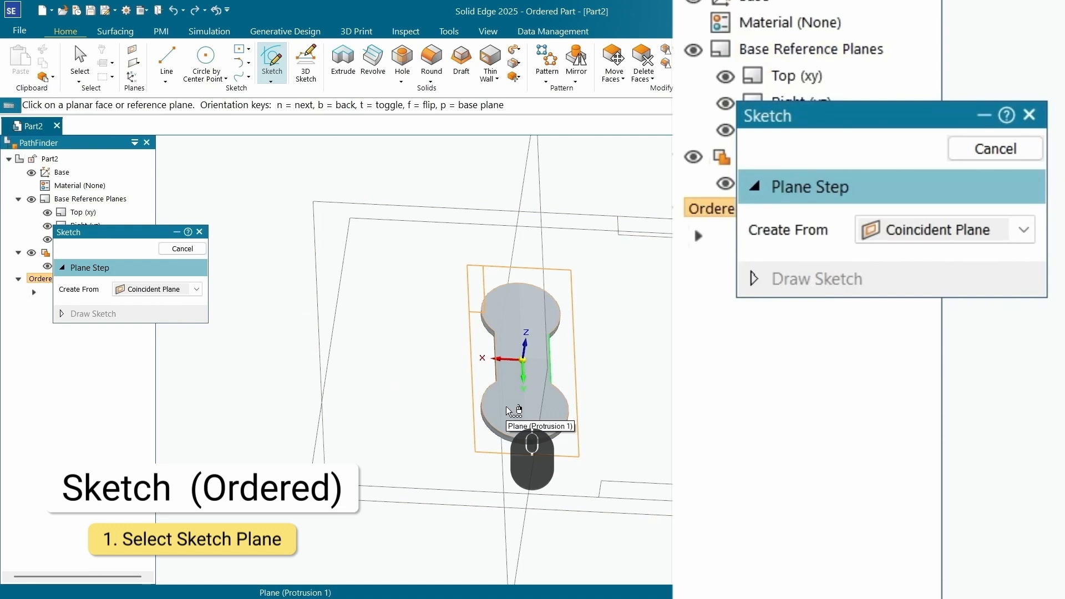
left_click(32, 199)
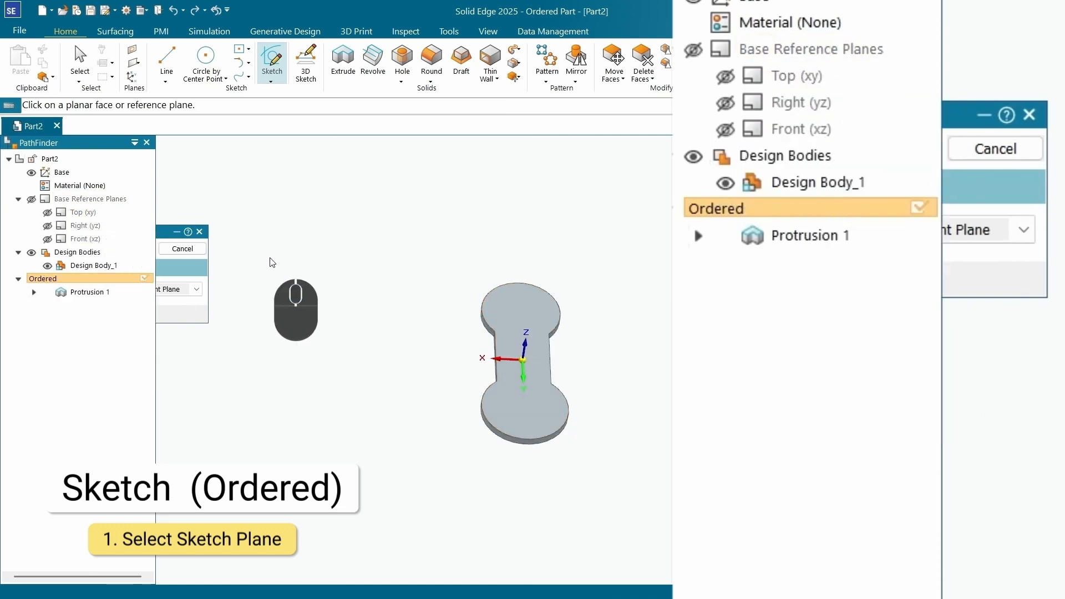
left_click(544, 423)
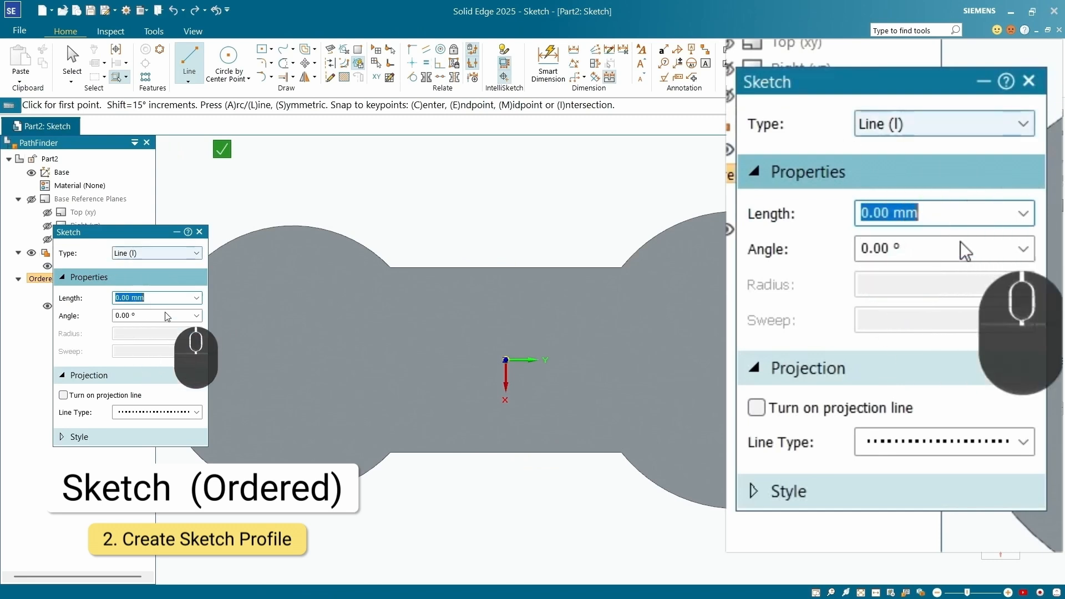
Step: Start a text profile in the sketch, keep the Western script, and set the font to Arial Black
scroll(345, 265, "up", 1)
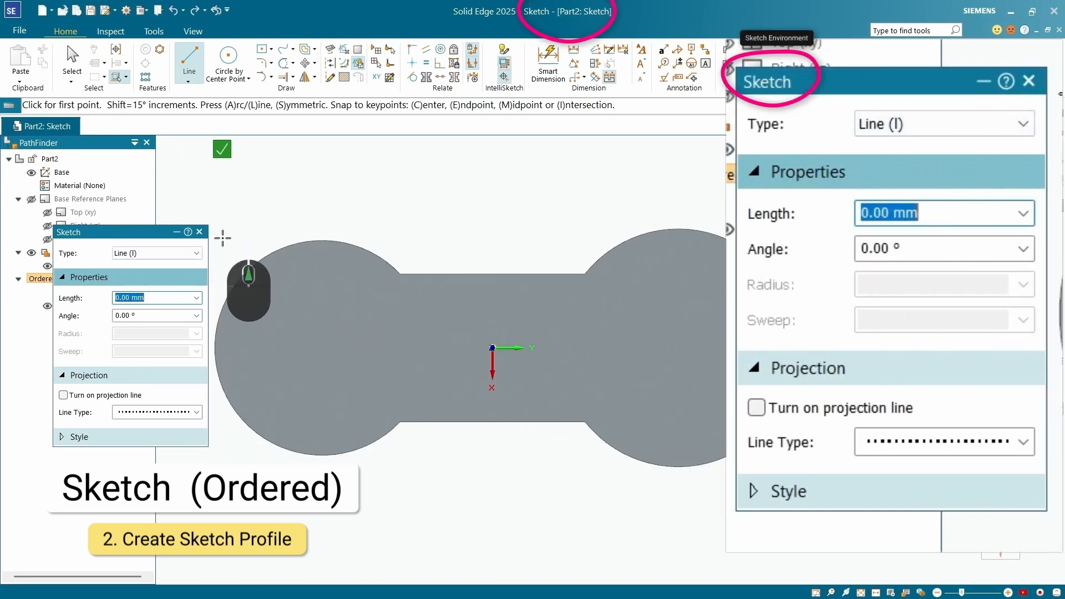
left_click(154, 32)
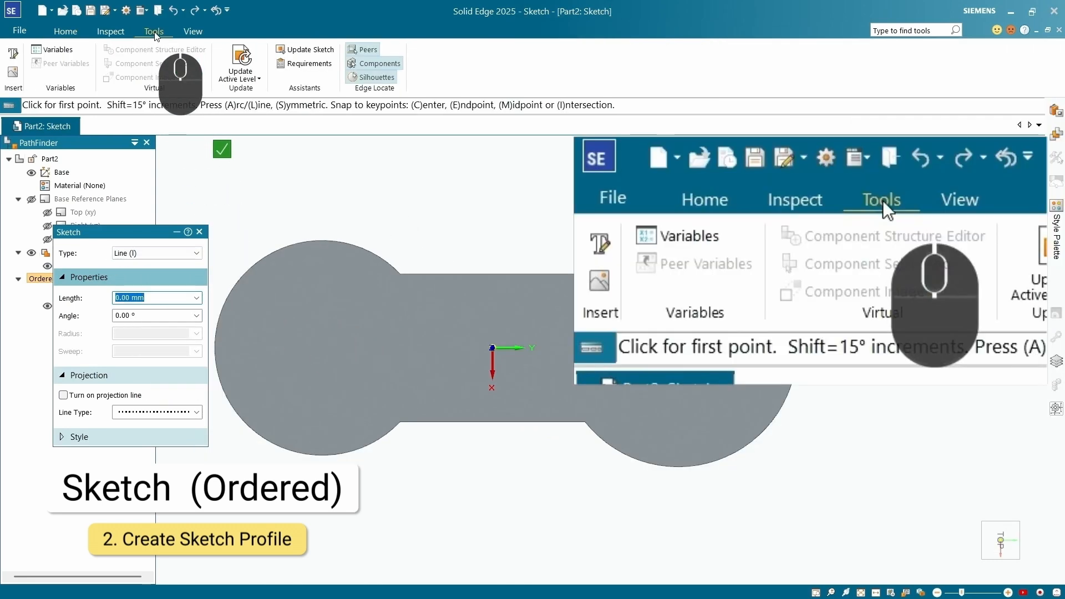
left_click(13, 54)
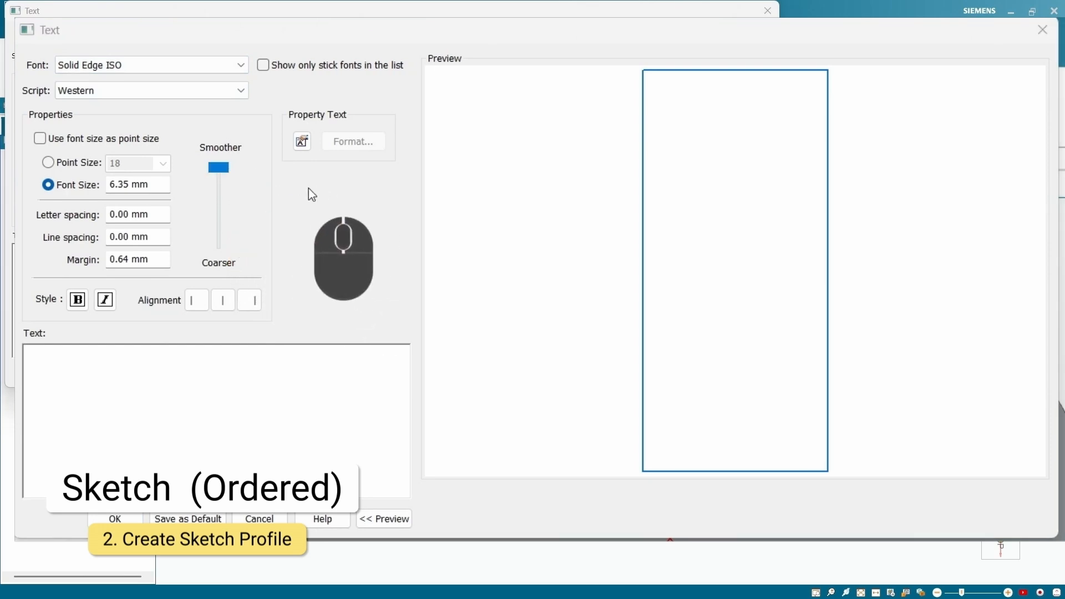
left_click(244, 91)
left_click(244, 91)
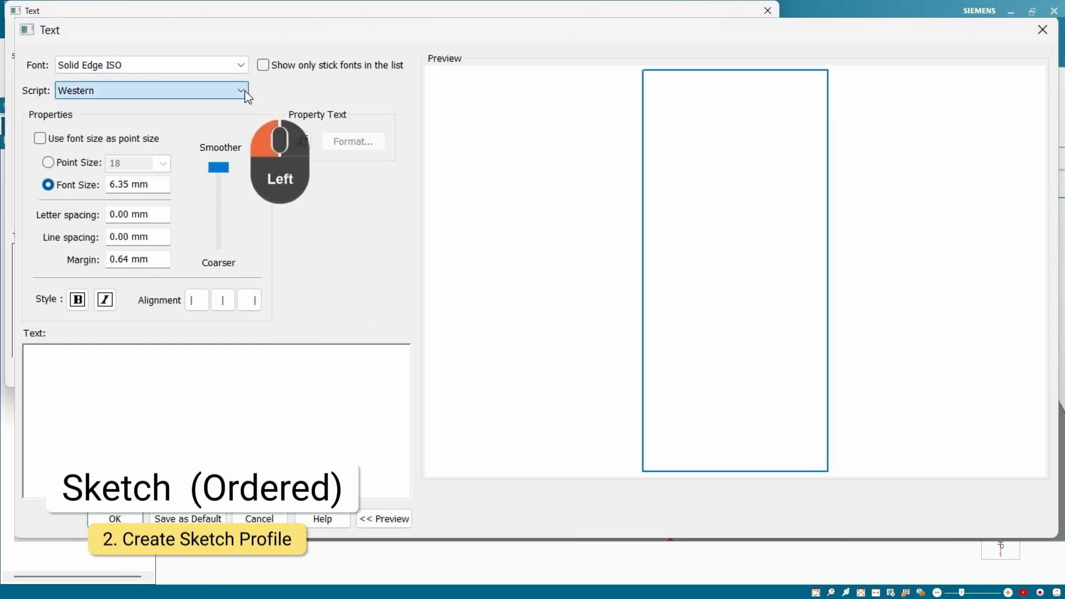
left_click(240, 66)
scroll(214, 173, "up", 15)
left_click(140, 418)
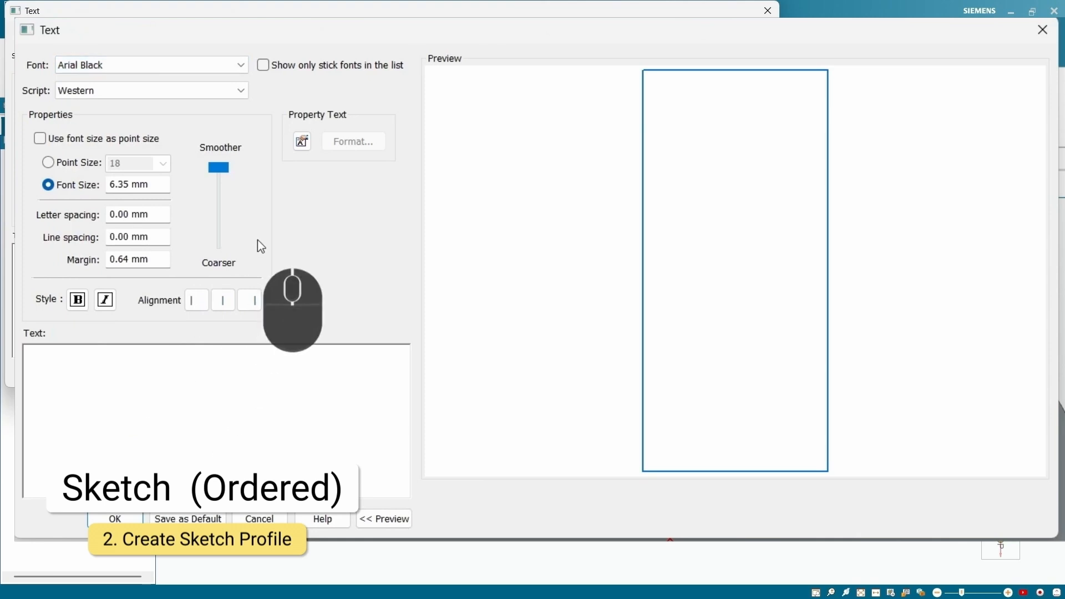
Step: Enter the text €1 with centered alignment and place it inside the smaller round end of the part
left_click(245, 394)
type("€")
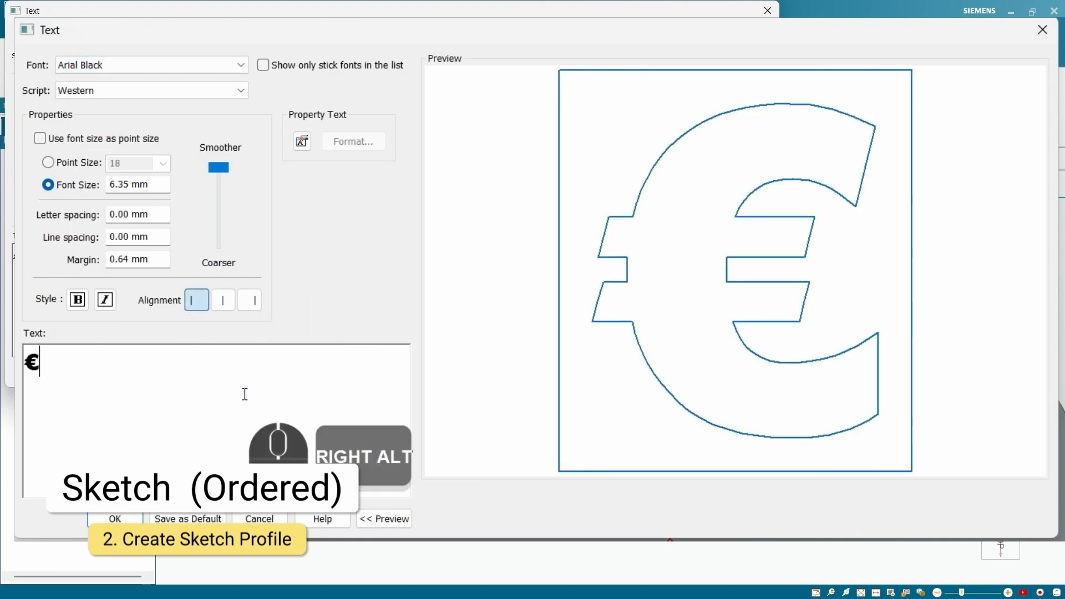
type("1")
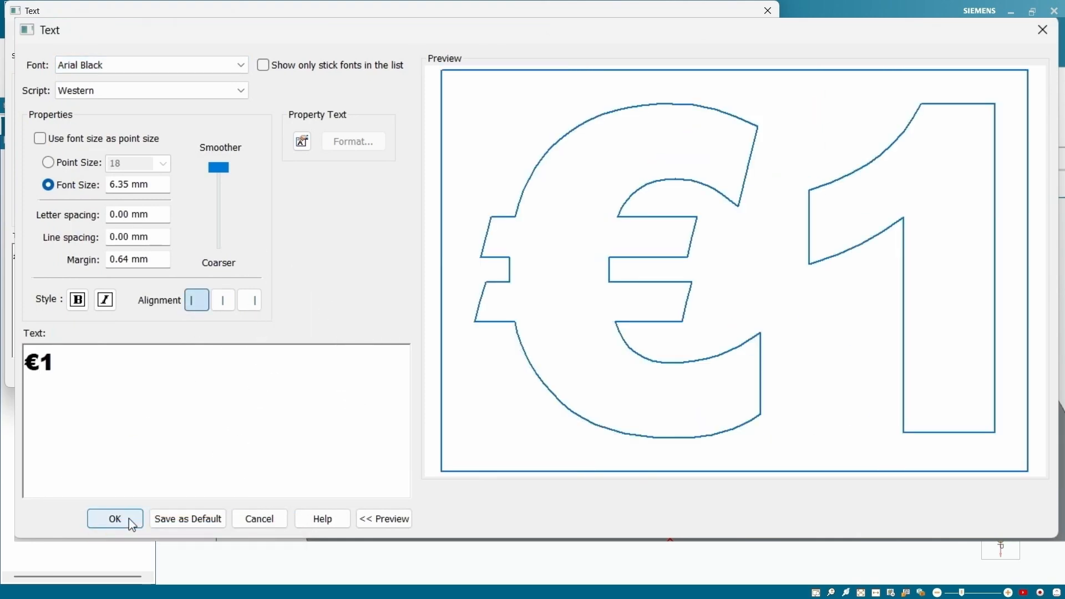
left_click(78, 299)
left_click(222, 300)
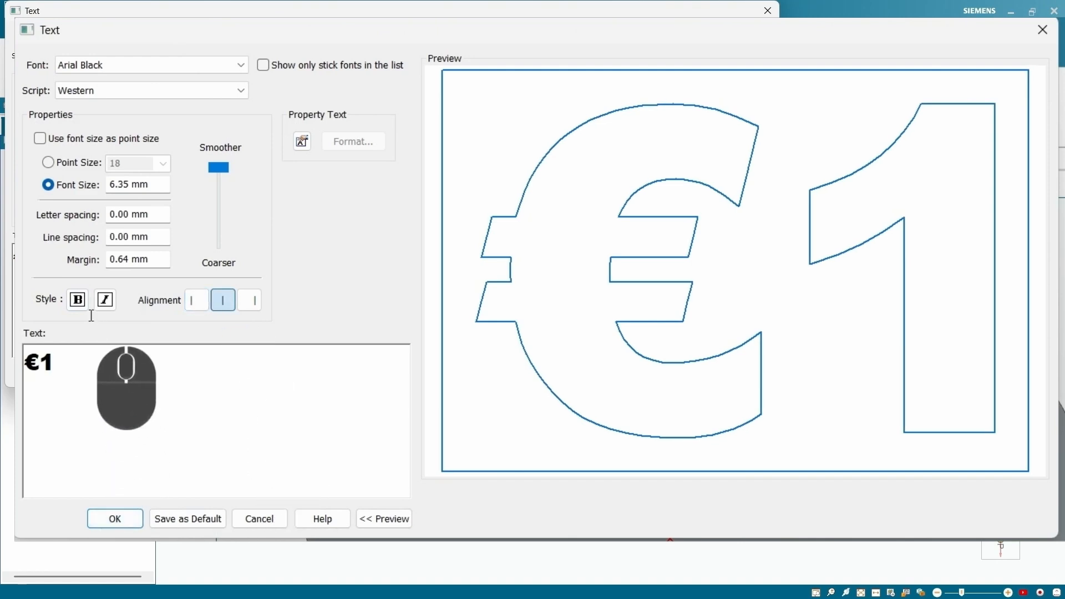
left_click(115, 519)
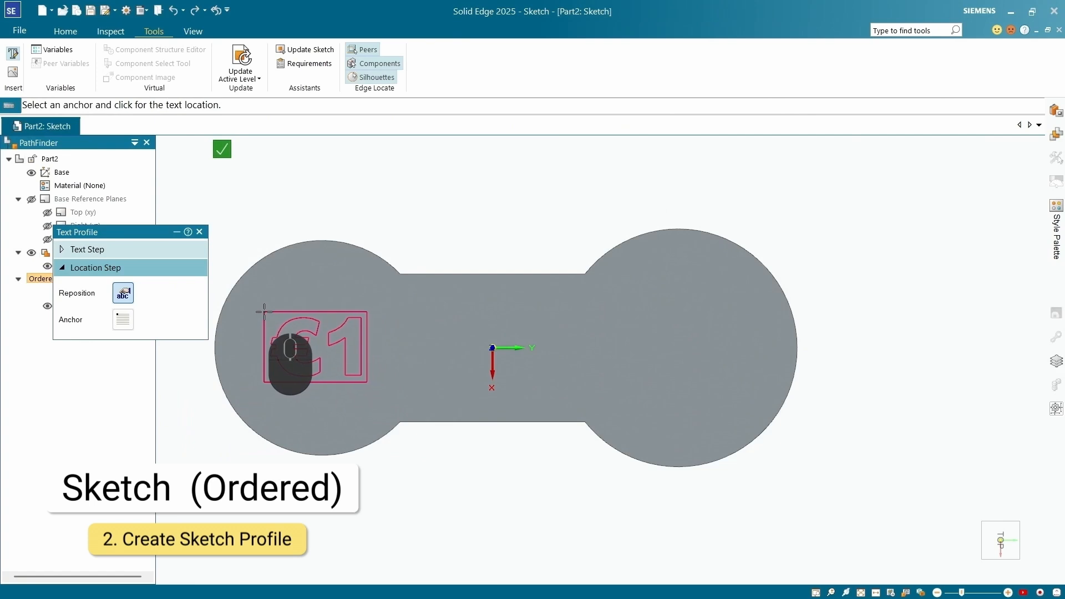
left_click(264, 311)
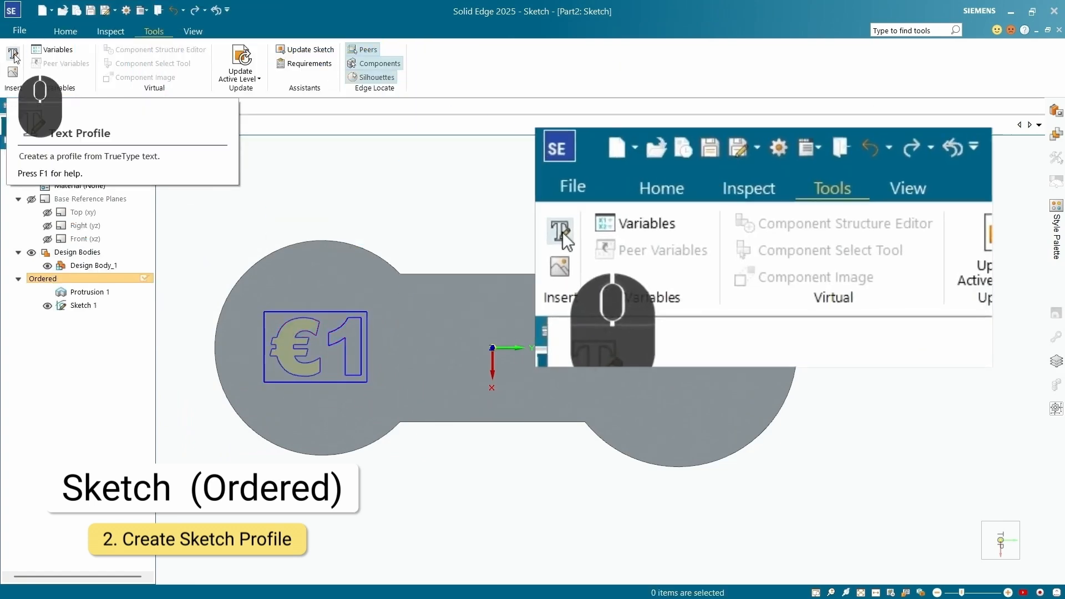
Step: Start a second text profile with its text box empty and set the font to Arial Black
left_click(12, 53)
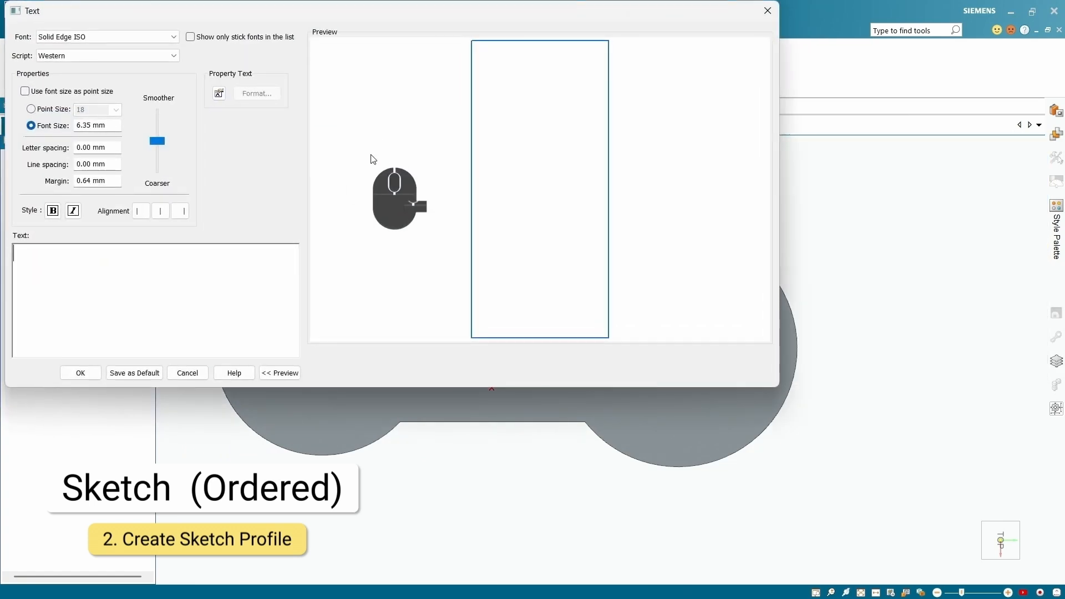
left_click(198, 371)
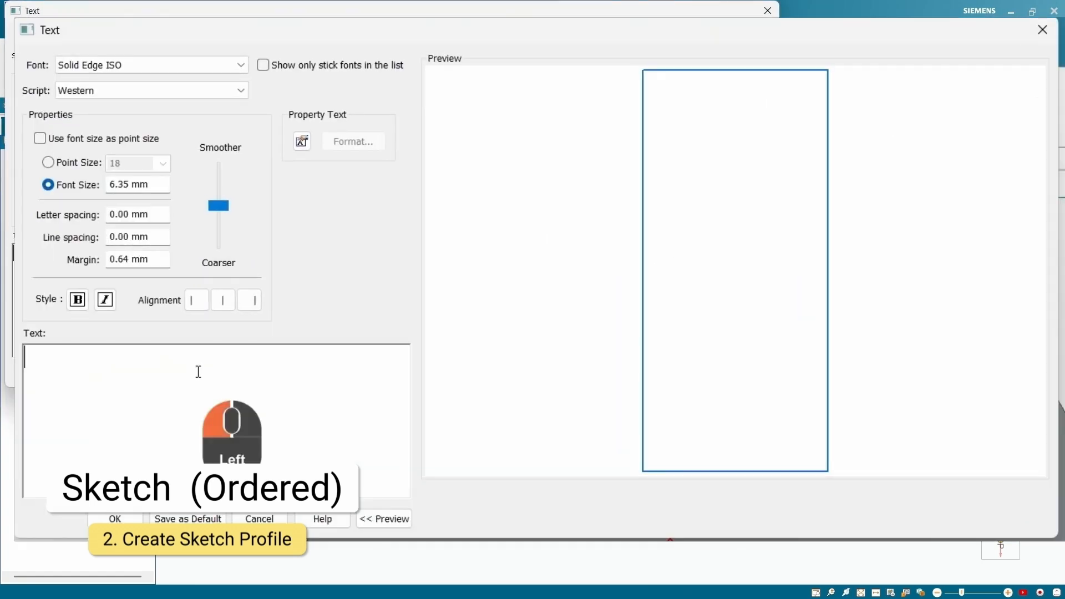
type("▯2")
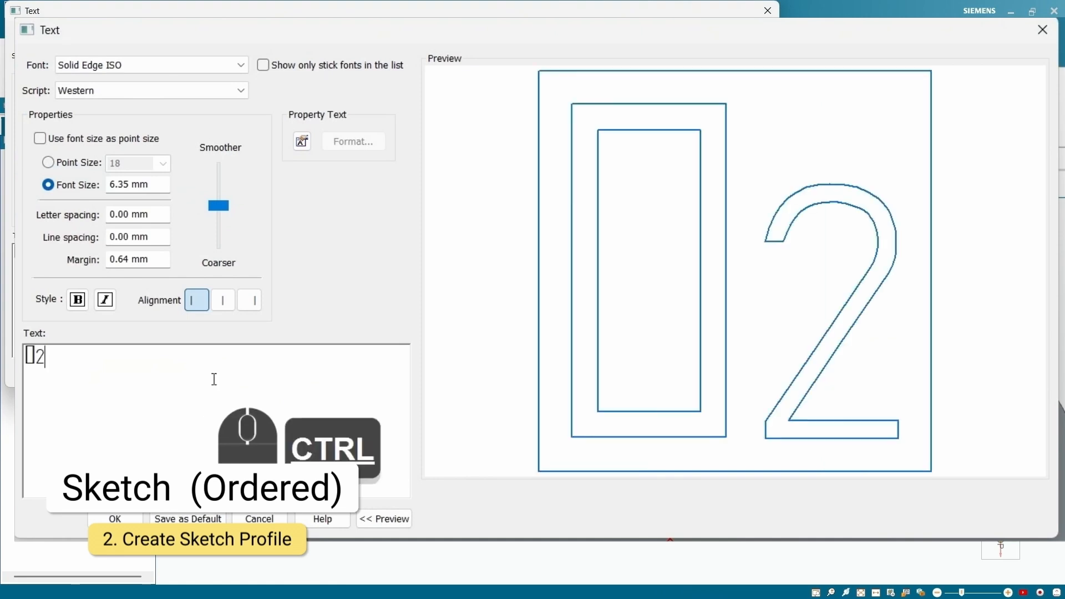
key("BackSpace")
left_click(241, 65)
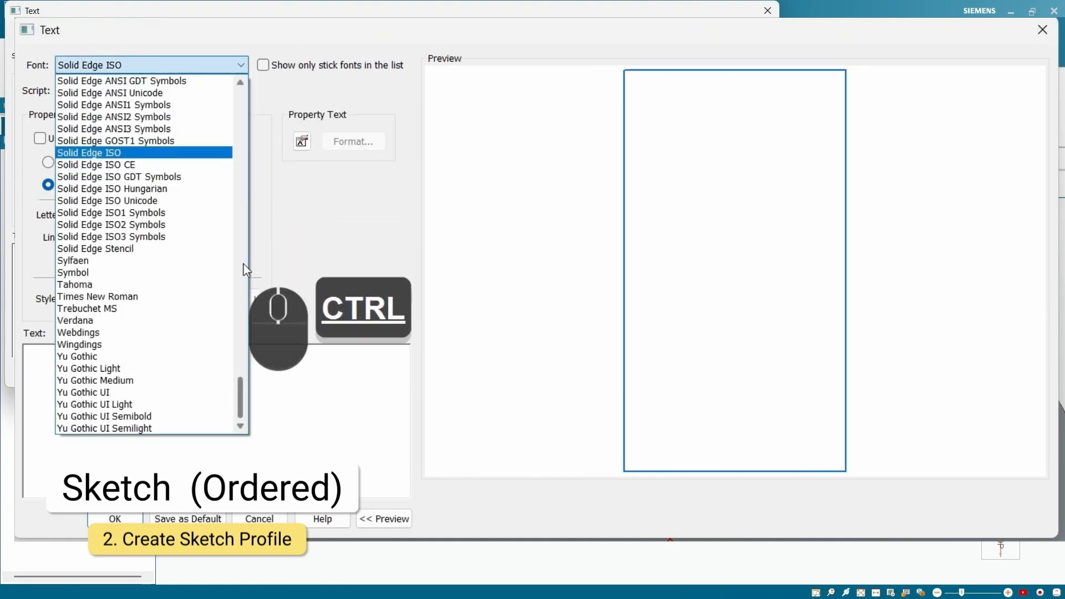
left_click_drag(241, 383, 242, 111)
left_click(161, 309)
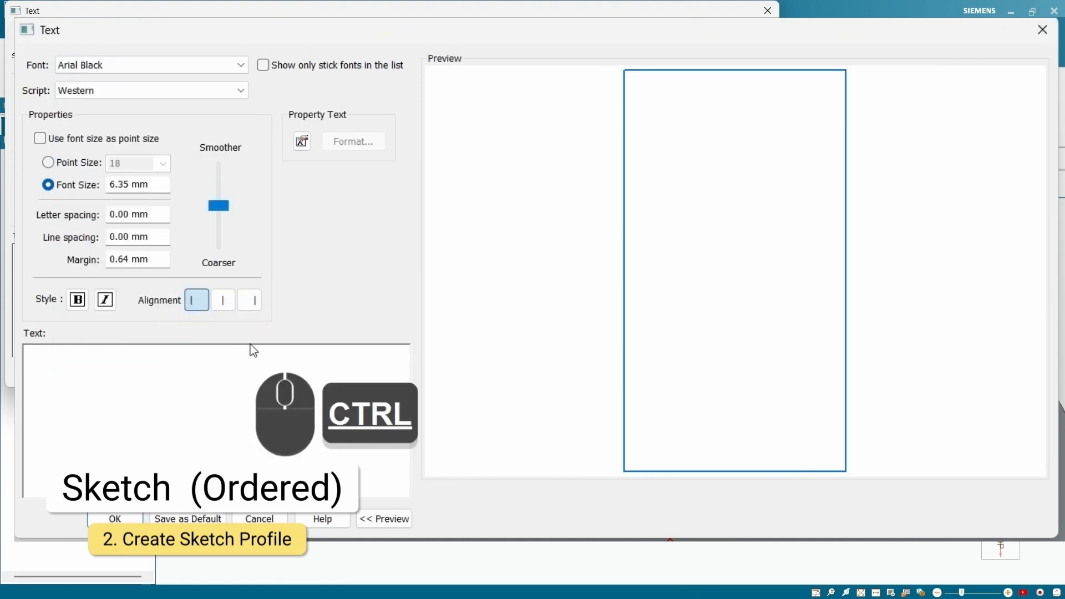
Step: Center the second text's alignment, adjust its smoothness, enter €2, and place it inside the larger round end of the part
left_click(227, 300)
left_click_drag(218, 204, 219, 231)
key("ctrl+alt+4")
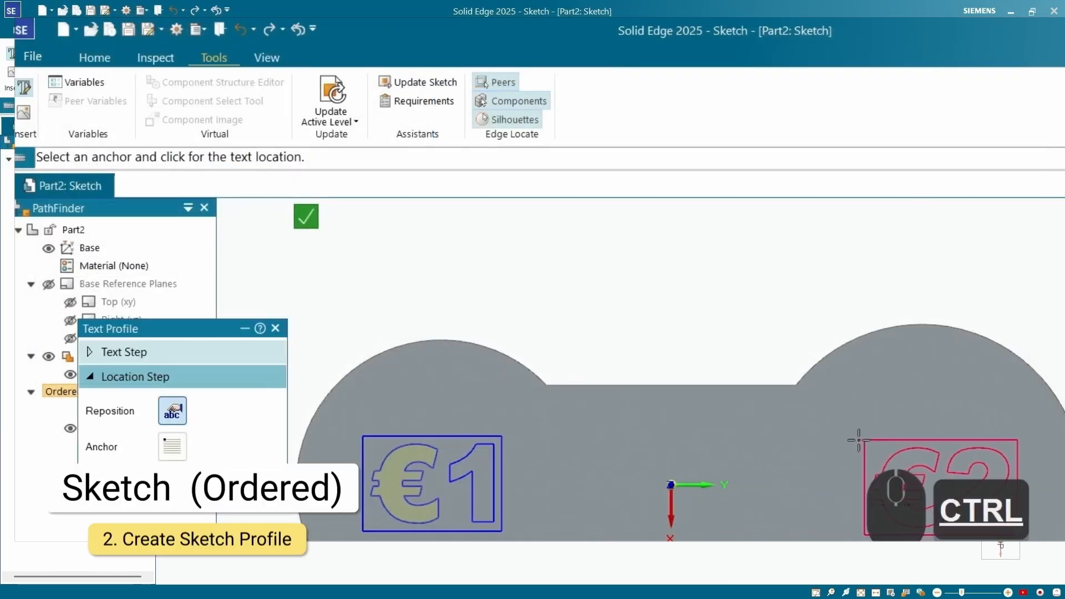
left_click(856, 431, "ctrl")
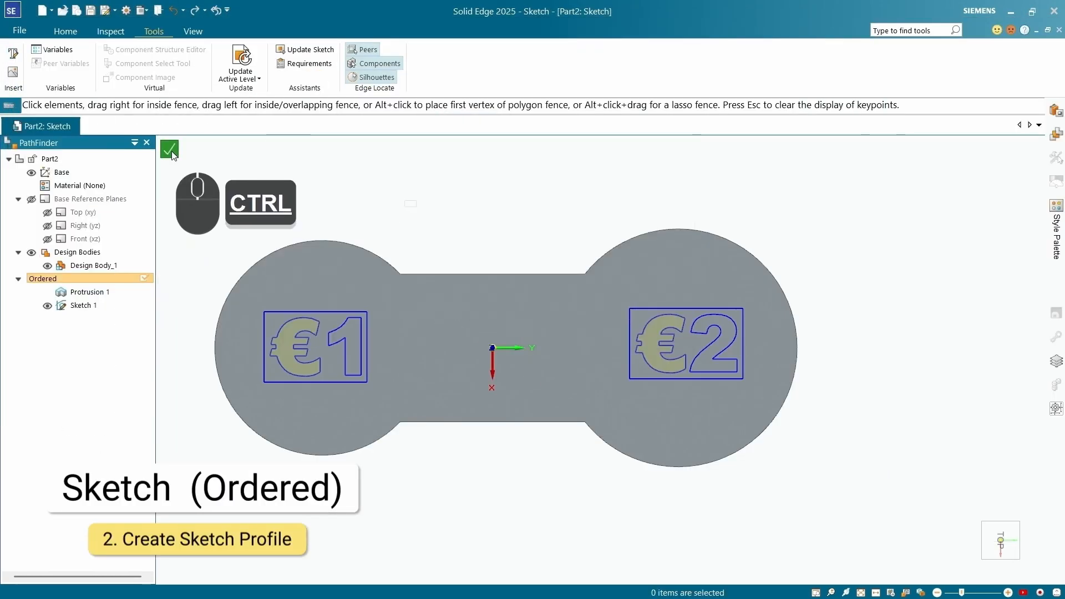
Step: Close the sketch containing the €1 and €2 text profiles and finish it as a separate sketch feature
left_click(94, 58)
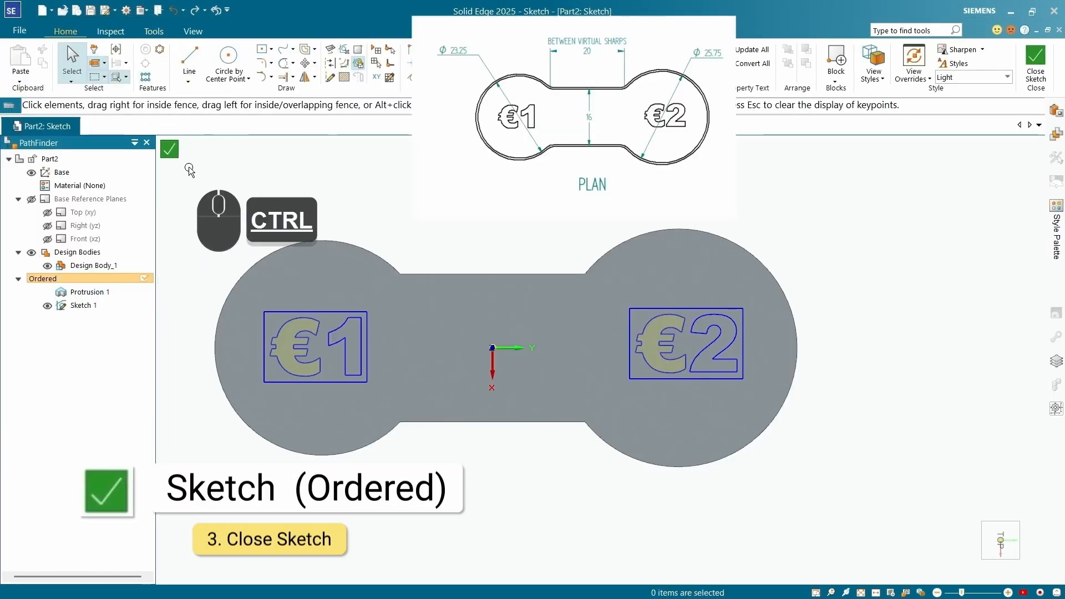
left_click(169, 149)
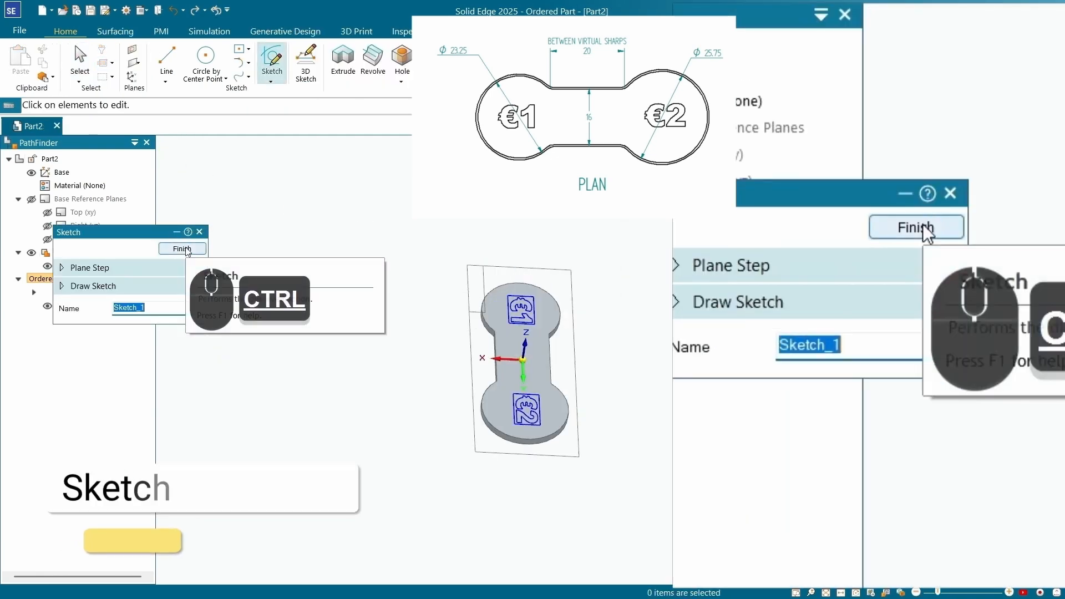
left_click(183, 249)
key("Escape")
Step: Expand the protrusion in the feature tree and compare its embedded profile with the standalone text sketch
left_click(34, 292)
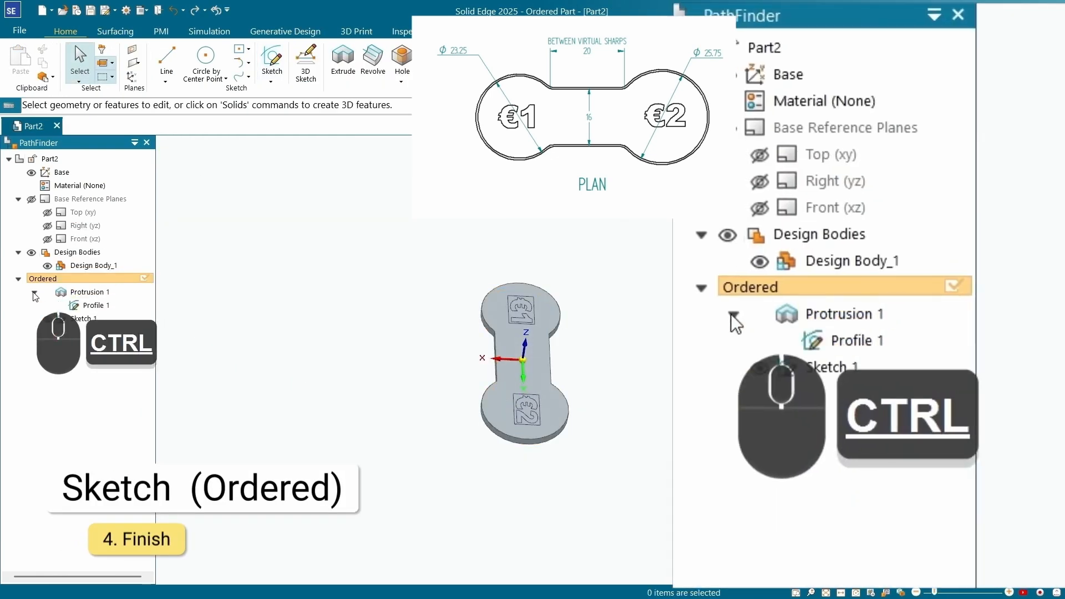
left_click(89, 295)
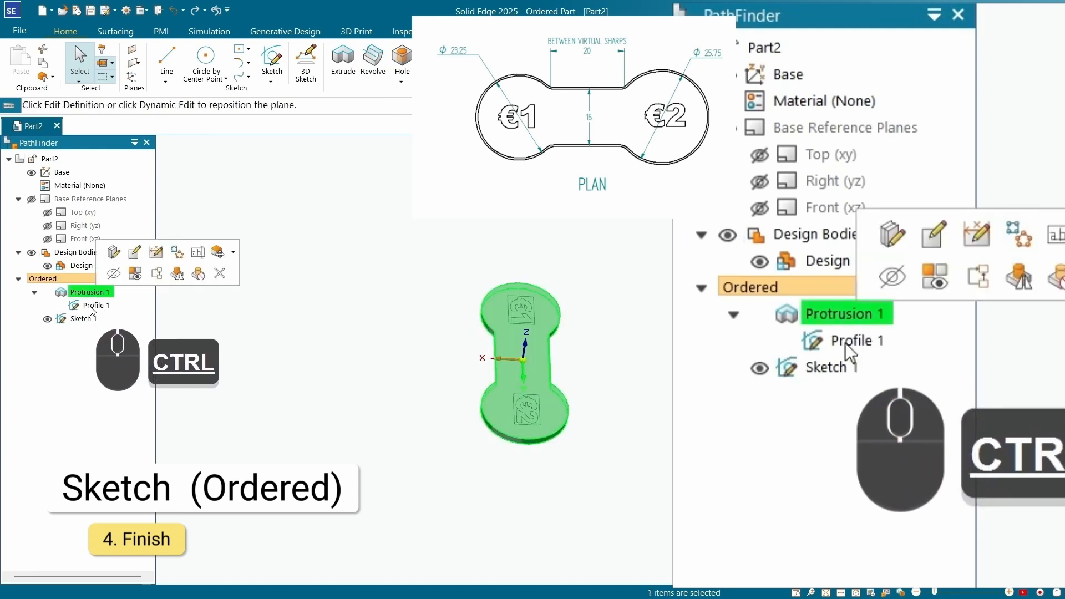
left_click(92, 306, "ctrl")
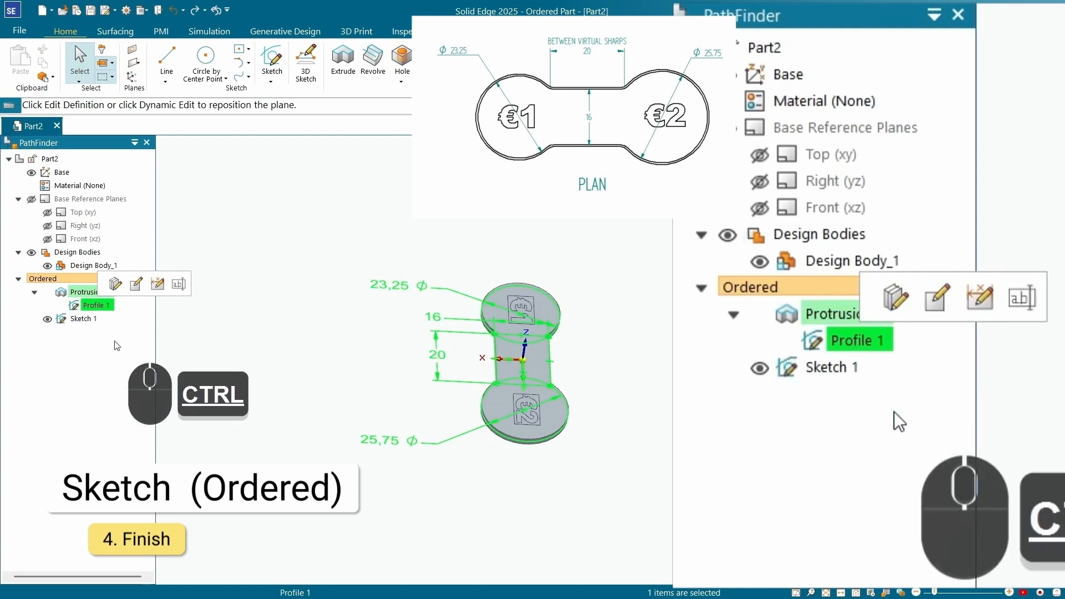
left_click(83, 321, "ctrl")
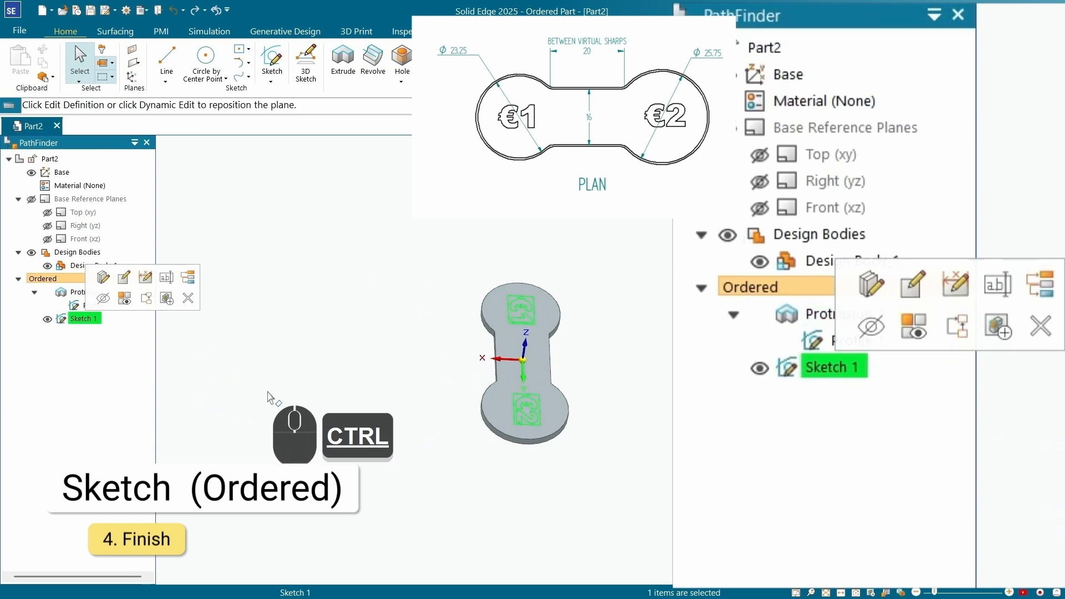
middle_click_drag(542, 454, 650, 422, "ctrl")
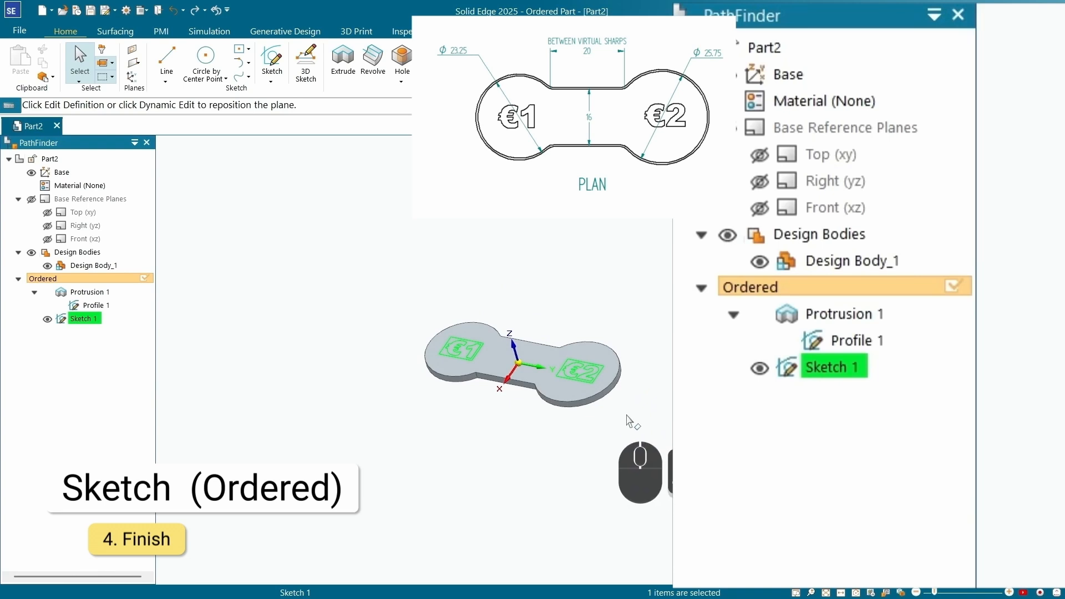
key("Escape")
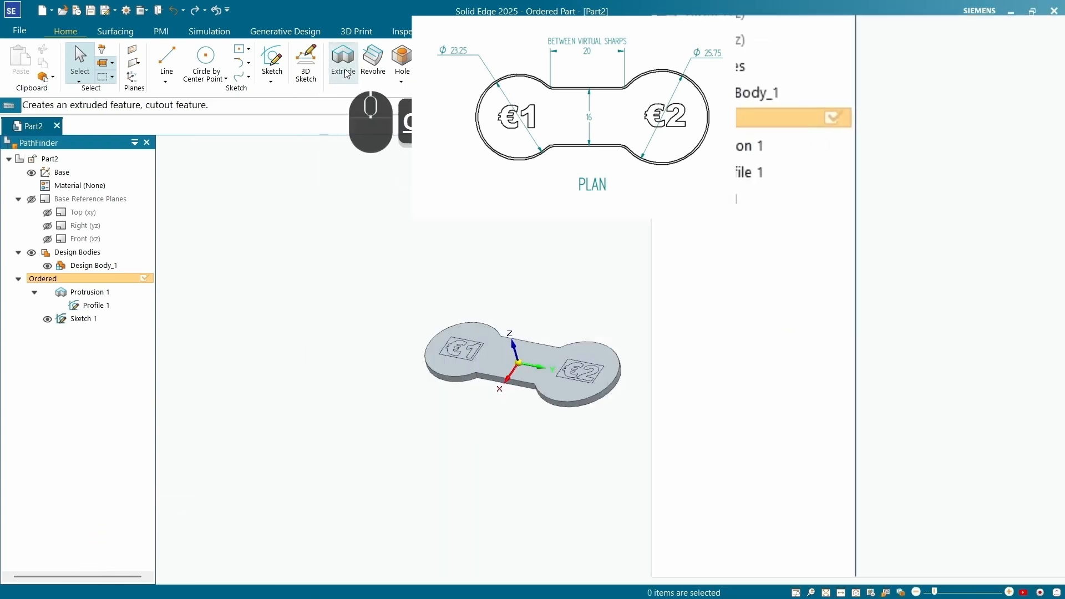
Step: Start an Extrude created from an existing sketch with Chain selection, and accept the €1 and €2 text profiles
left_click(343, 61)
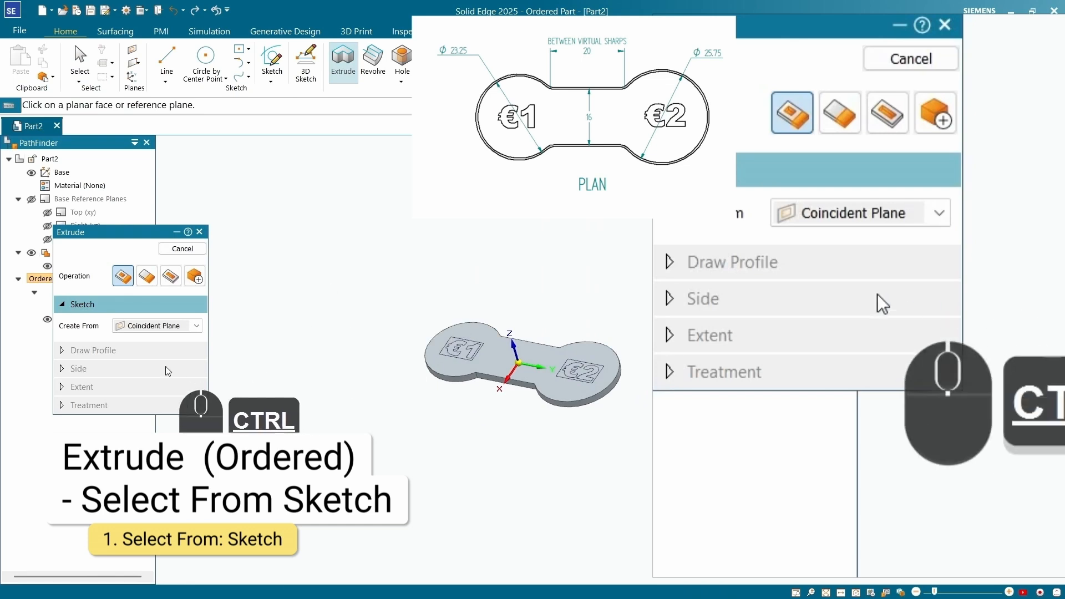
left_click(189, 328)
left_click(192, 340)
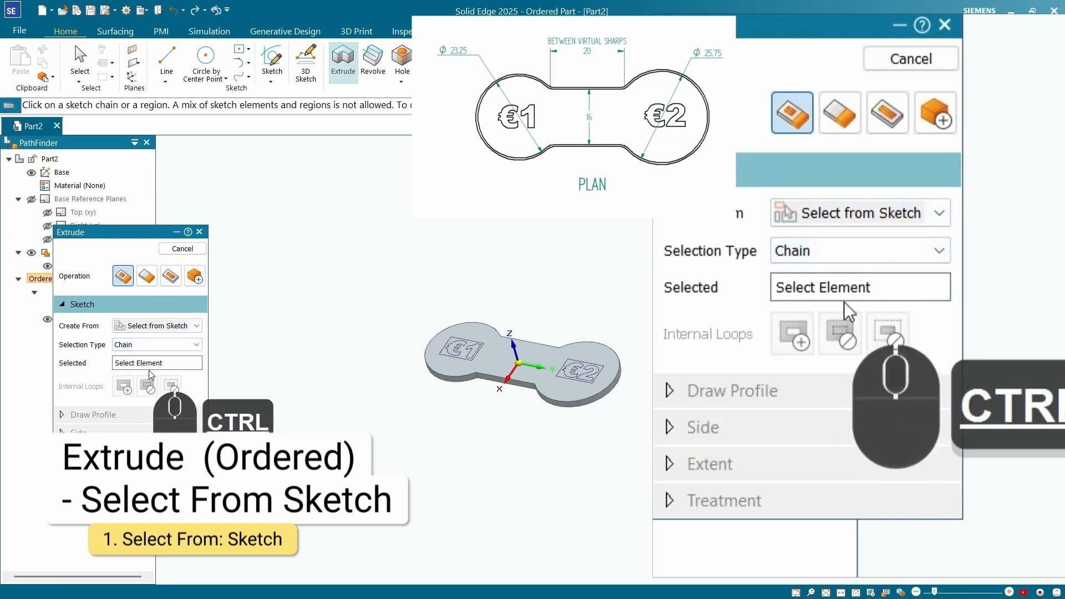
left_click(464, 356, "ctrl")
left_click(579, 371, "ctrl")
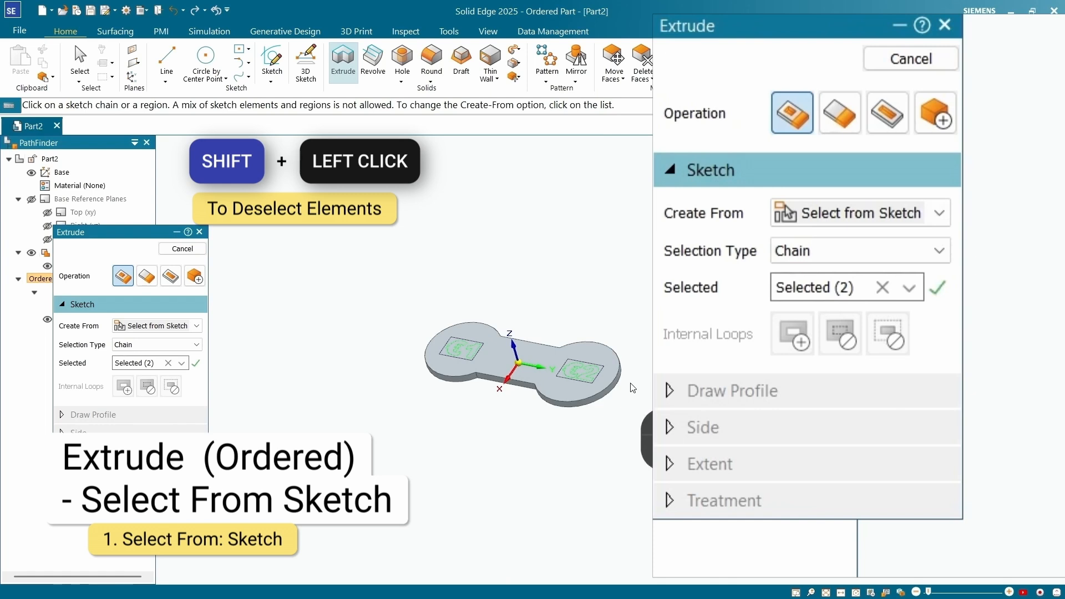
left_click(591, 377, "shift")
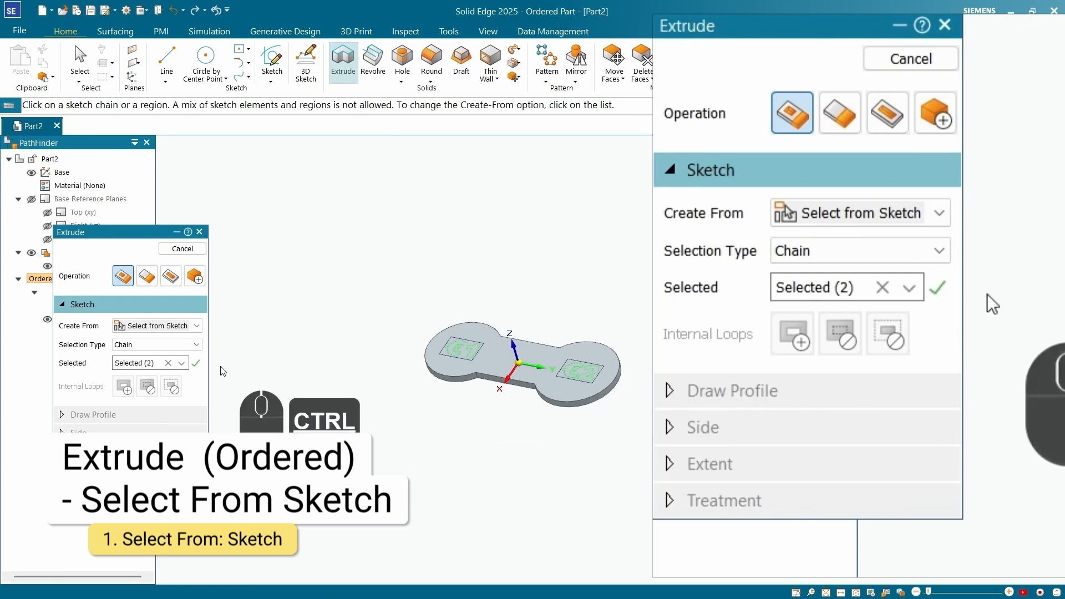
left_click(938, 287, "ctrl")
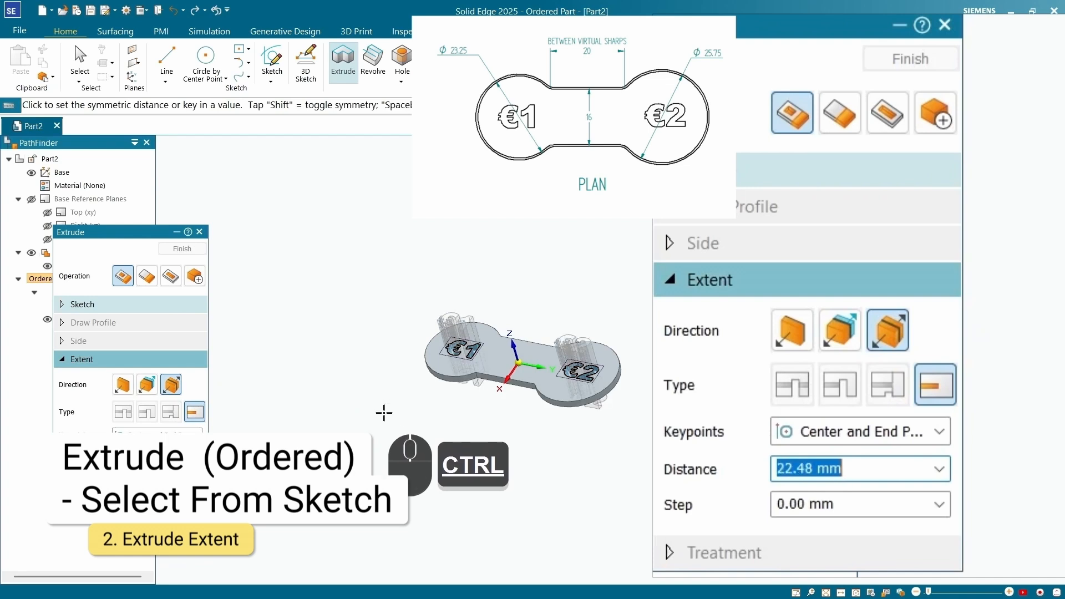
Step: Cut the €1 and €2 text 0.5 mm into the part with a one-sided extent, then finish and close the Extrude
scroll(394, 380, "up", 4)
middle_click_drag(400, 377, 123, 389, "ctrl")
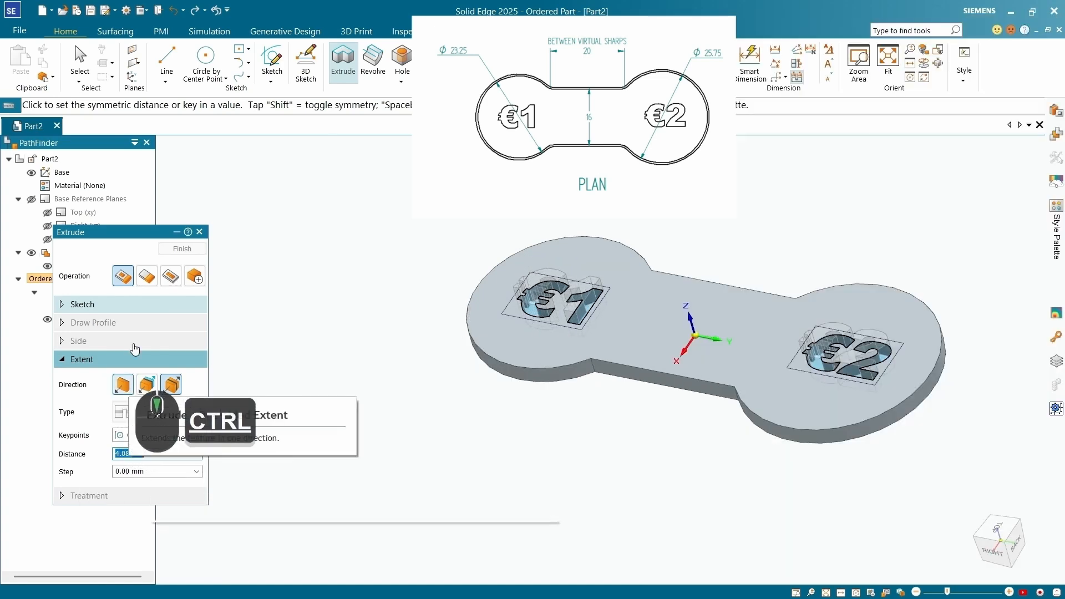
left_click(123, 390)
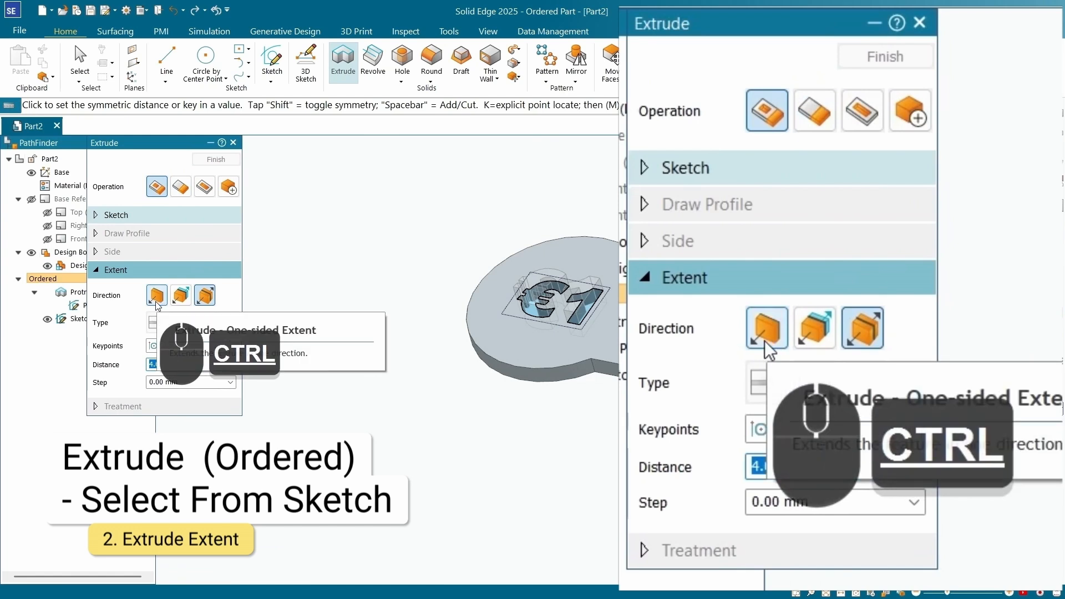
left_click(159, 305)
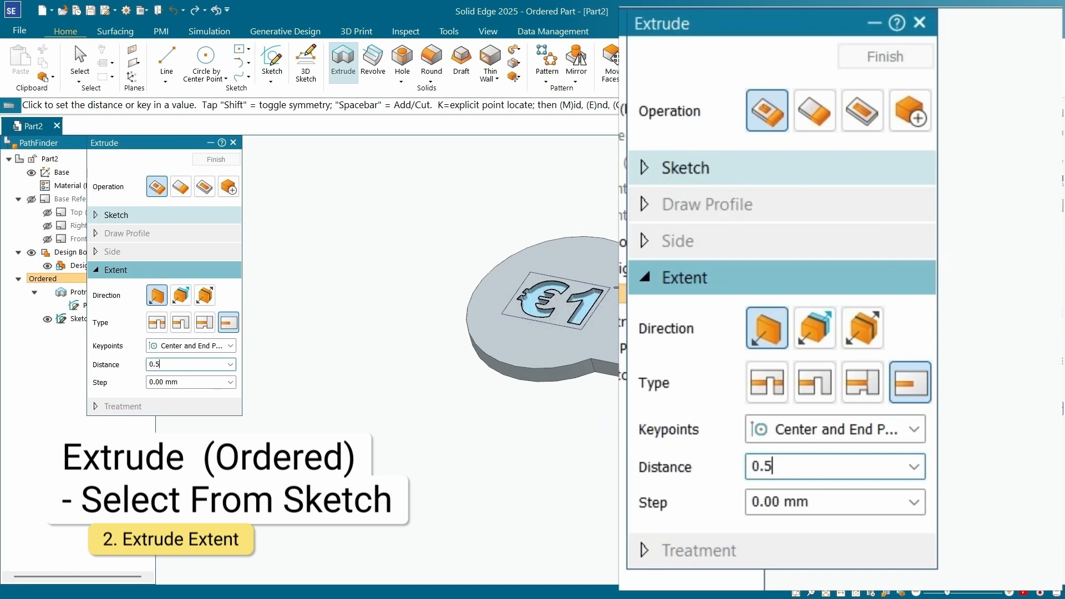
key("Tab")
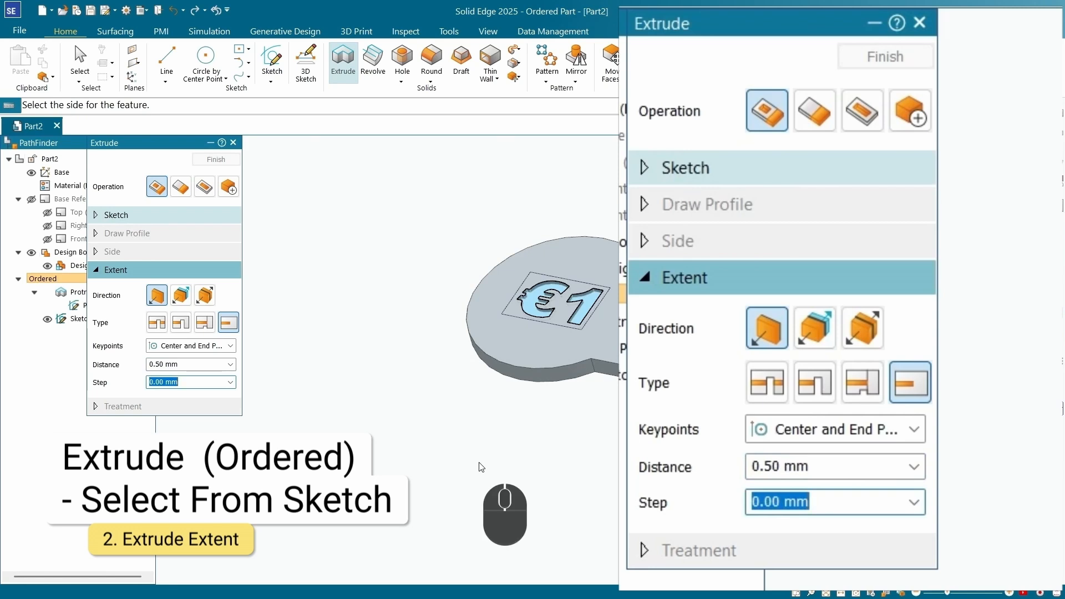
scroll(448, 423, "down", 1)
key("Return")
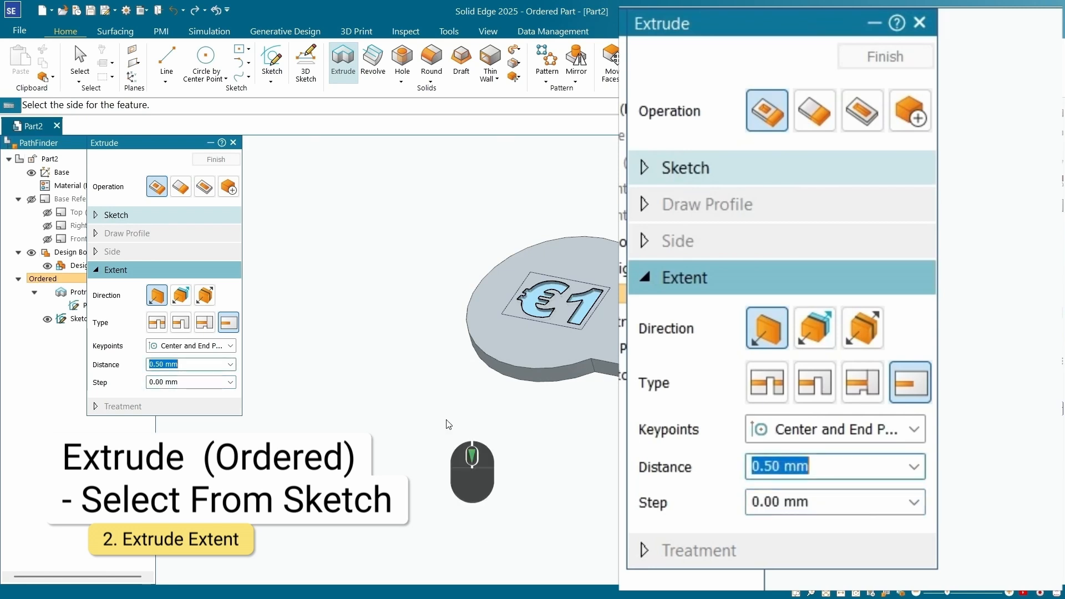
key("Return")
key("Return")
key("Return")
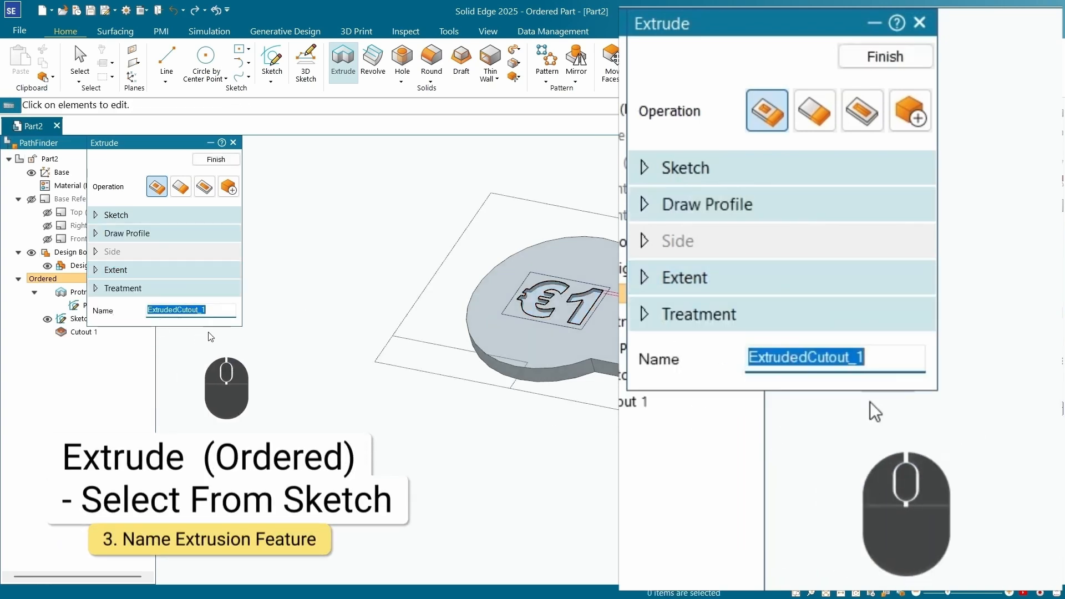
left_click_drag(133, 150, 224, 150)
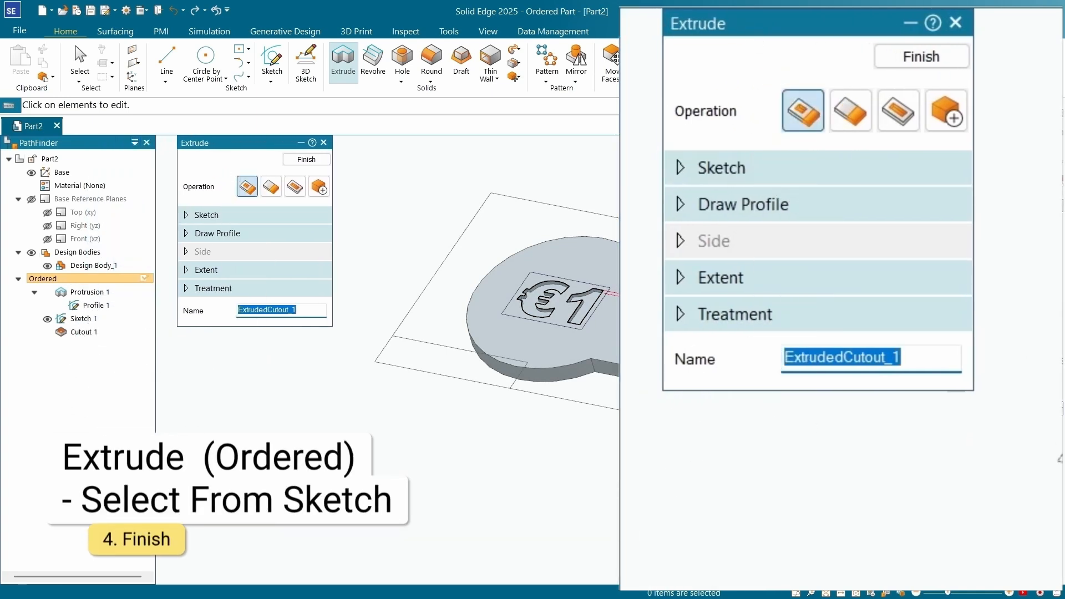
left_click(315, 161)
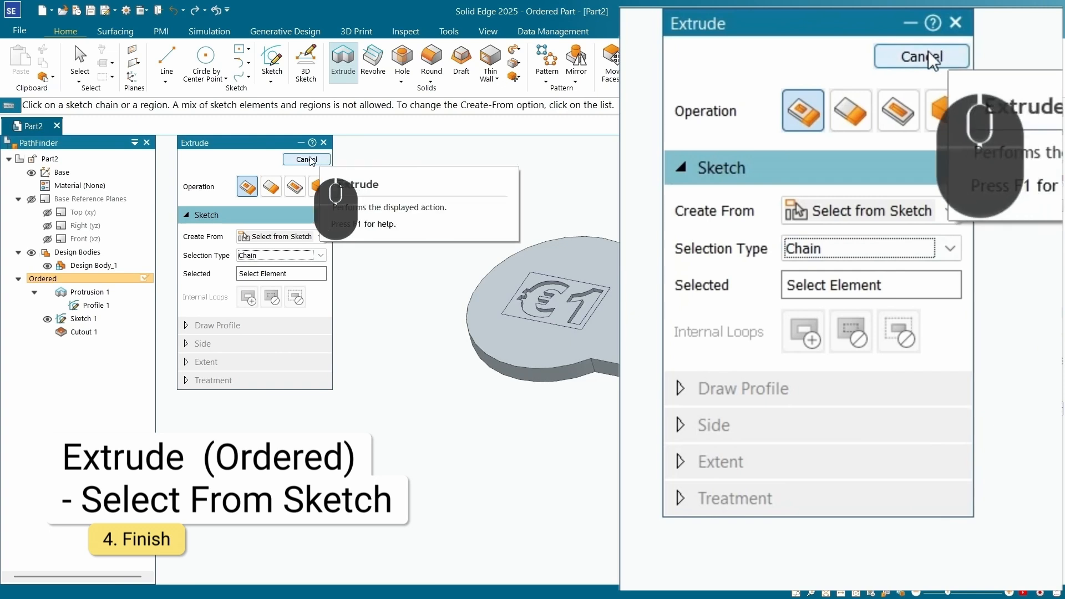
left_click(323, 142)
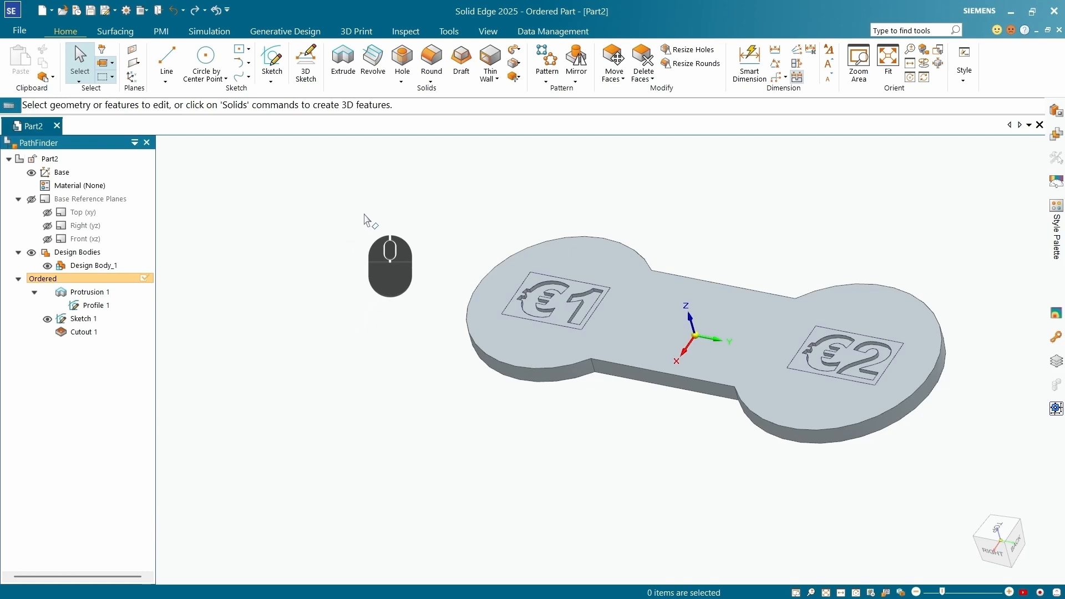
Step: Start a Round with a 2 mm radius and select the two vertical corner edges along one side of the connecting bar
left_click(433, 58)
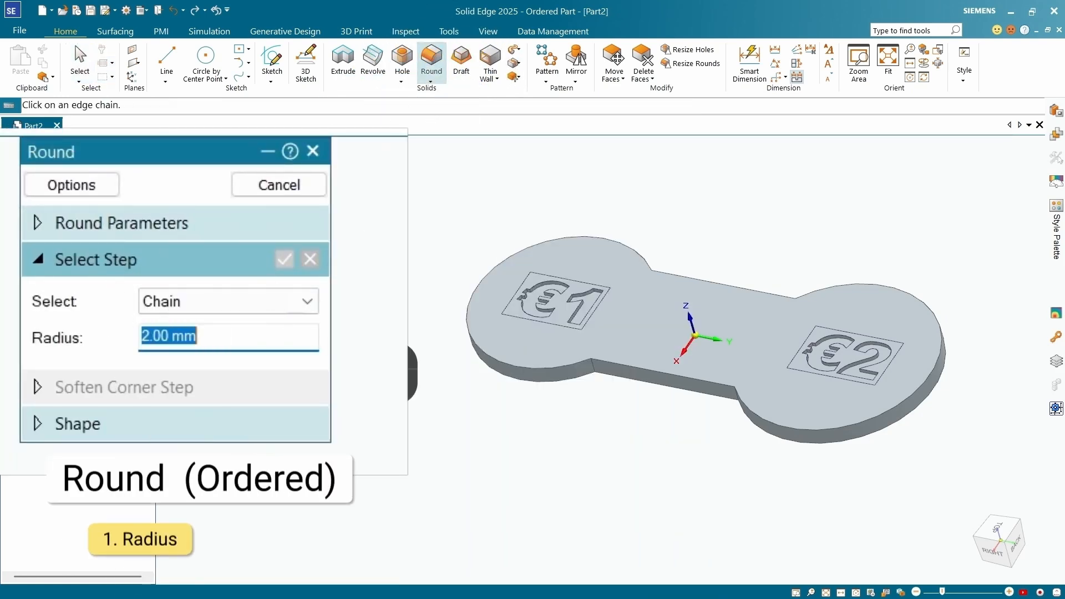
left_click(598, 373)
middle_click_drag(596, 439, 715, 437)
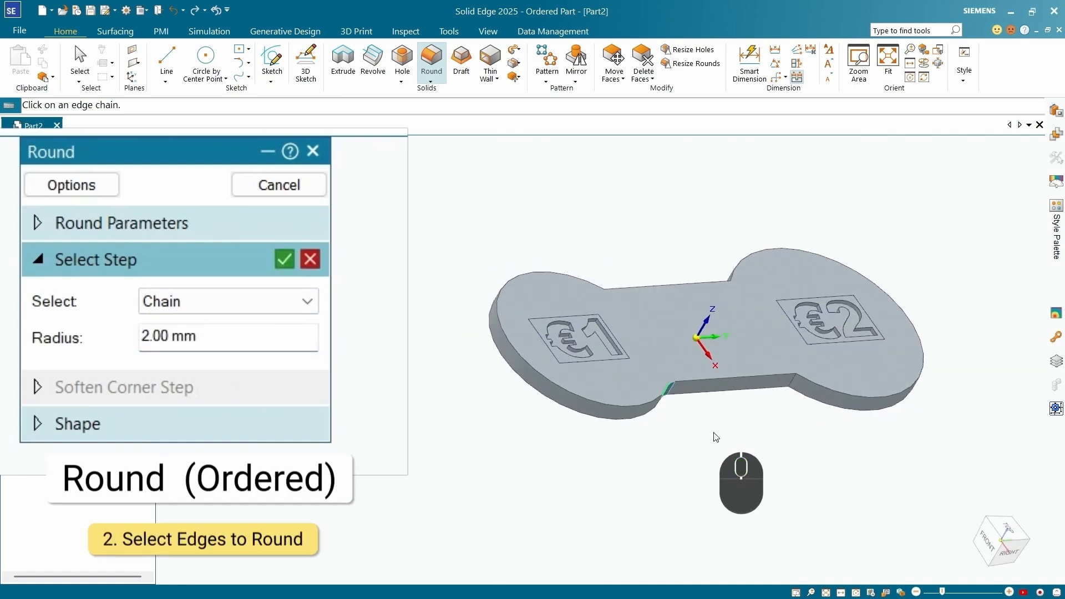
left_click(793, 381)
Step: Add the two vertical corner edges on the opposite side of the connecting bar to the round selection
middle_click_drag(778, 451, 527, 452)
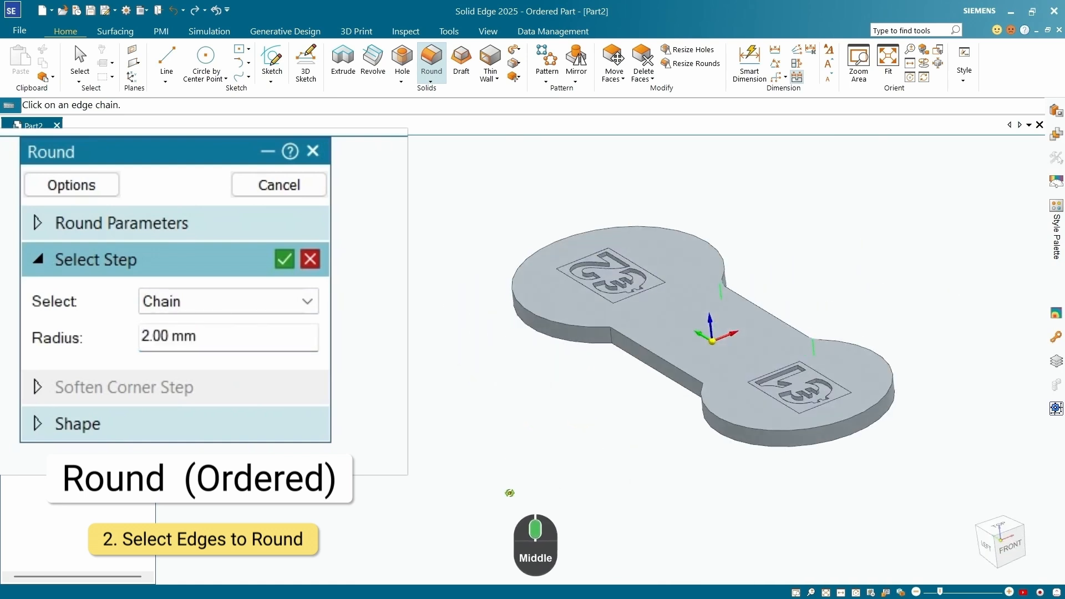
scroll(613, 329, "down", 5)
scroll(613, 330, "down", 3)
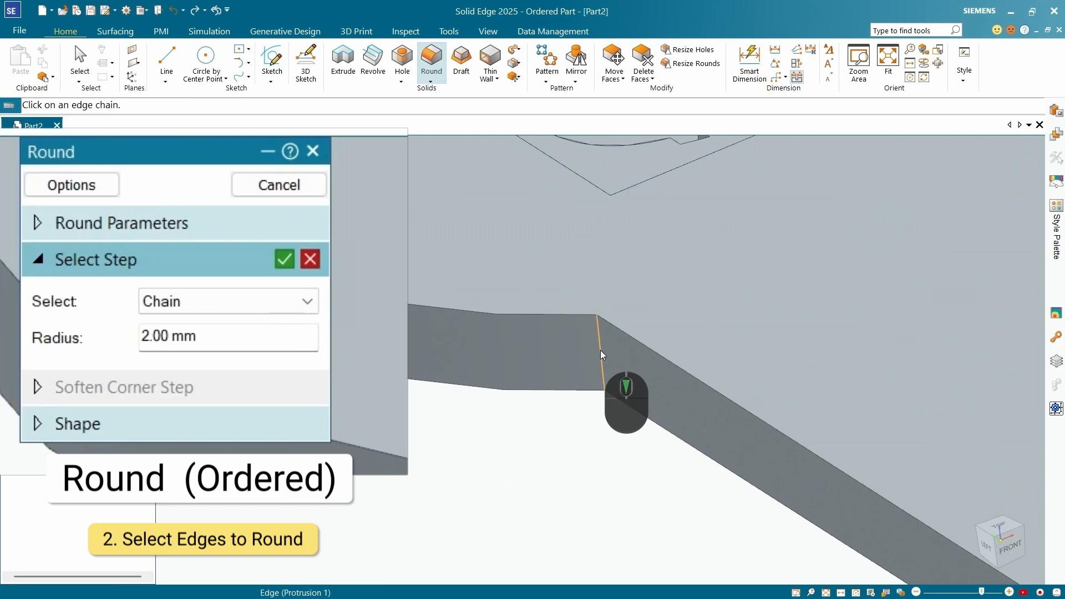
left_click(571, 361)
scroll(604, 381, "up", 3)
scroll(604, 381, "up", 2)
middle_click_drag(668, 428, 834, 511)
scroll(915, 495, "down", 3)
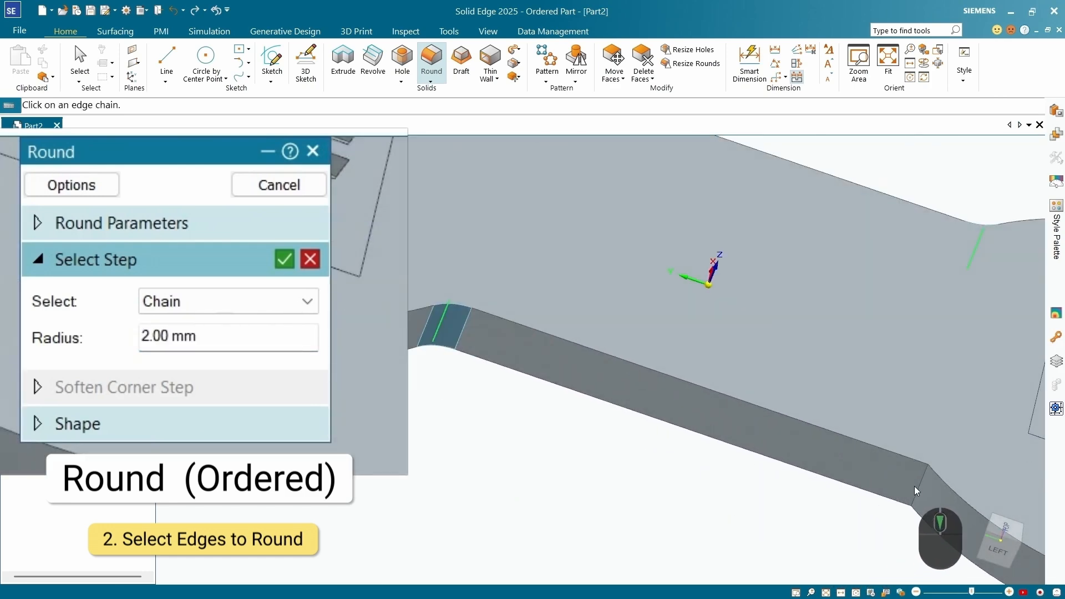
left_click(920, 488)
scroll(666, 363, "up", 5)
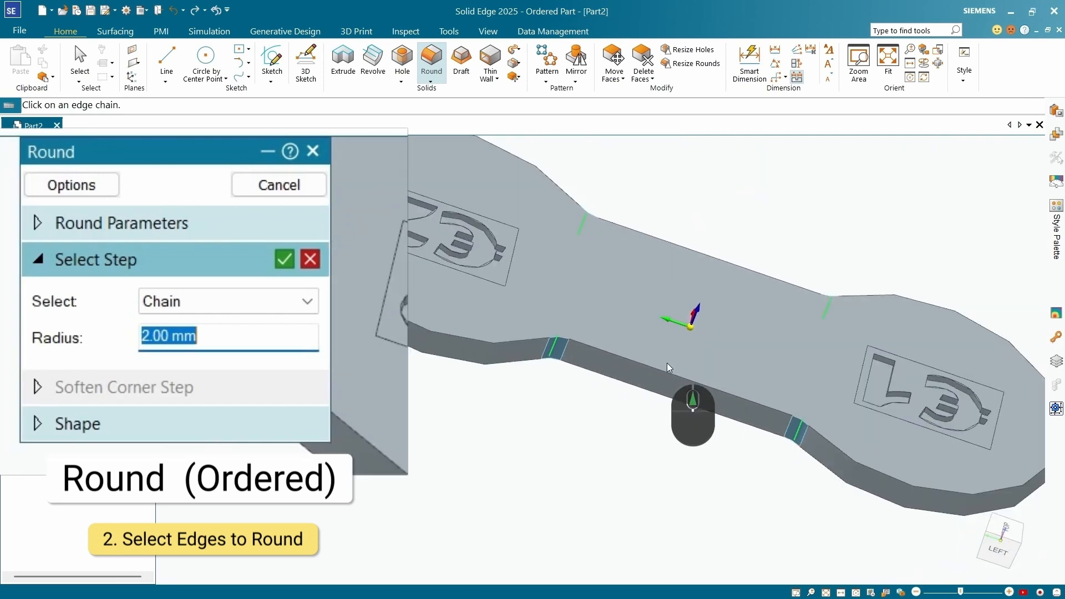
Step: Accept the four selected corner edges, preview the 2 mm round and finish it, then inspect the rounded corners
middle_click_drag(589, 330, 756, 374)
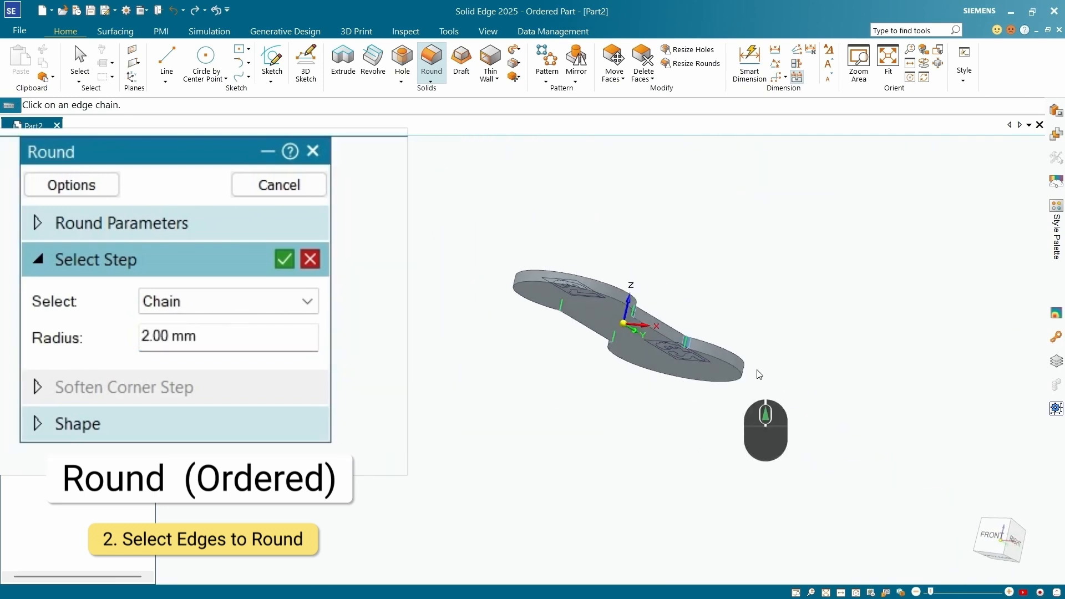
middle_click_drag(765, 318, 668, 463)
scroll(664, 442, "up", 2)
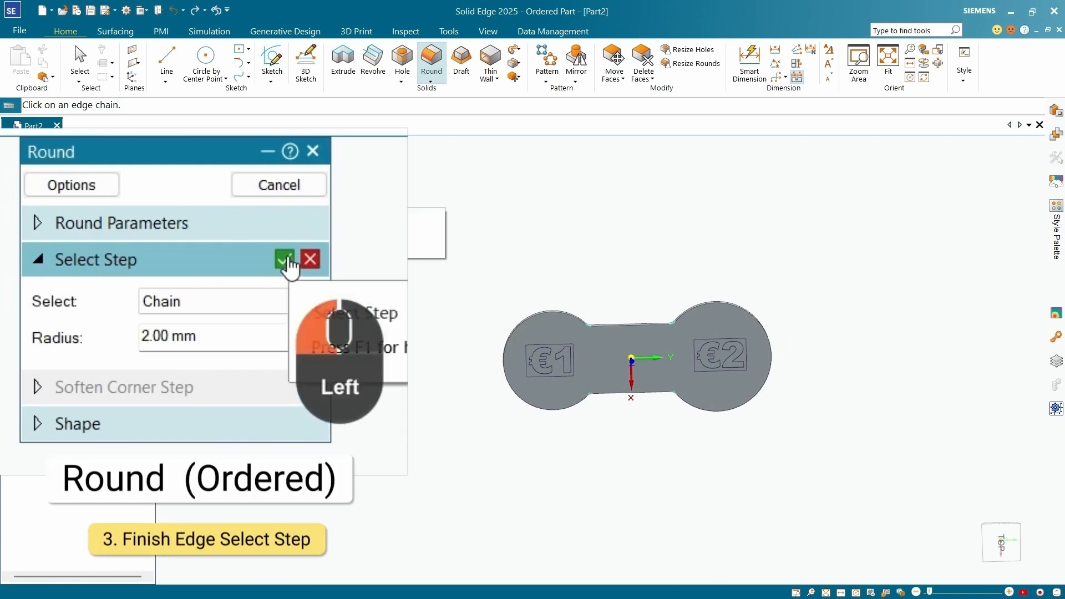
left_click(286, 260)
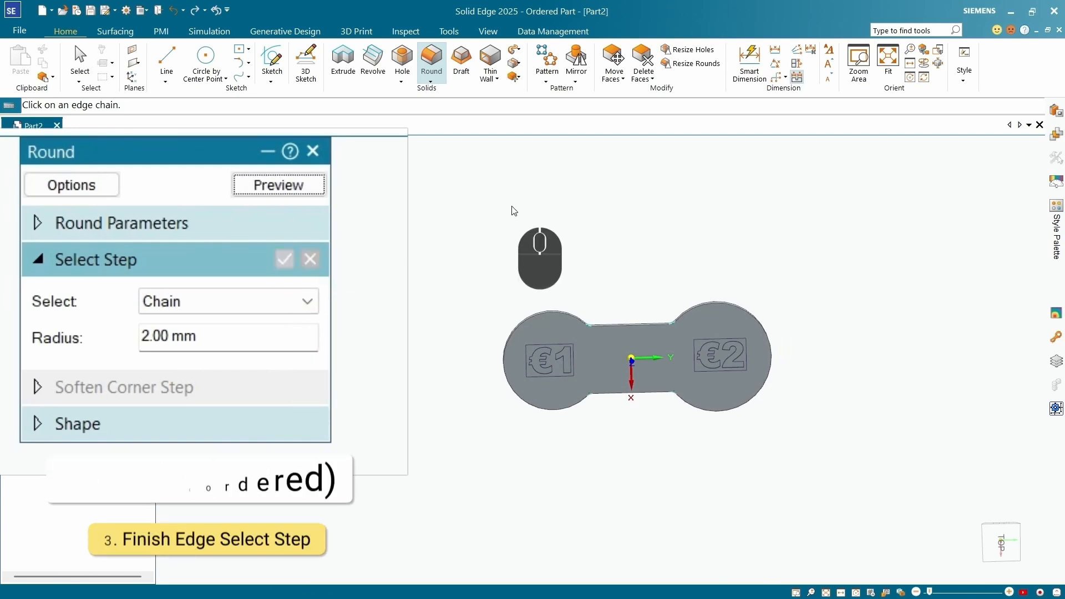
scroll(723, 450, "down", 3)
left_click(292, 188)
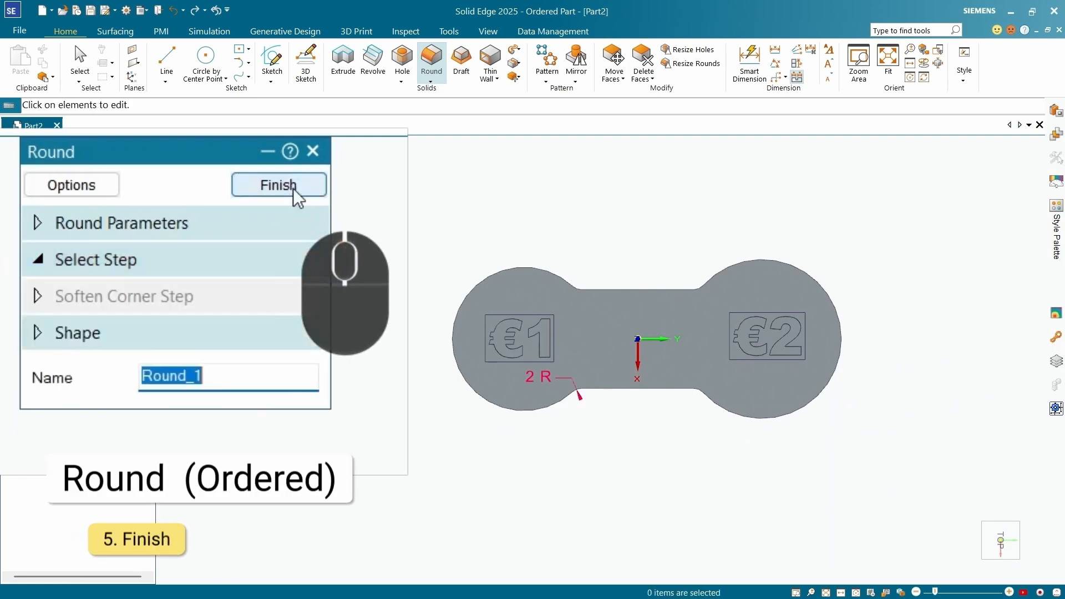
left_click(293, 188)
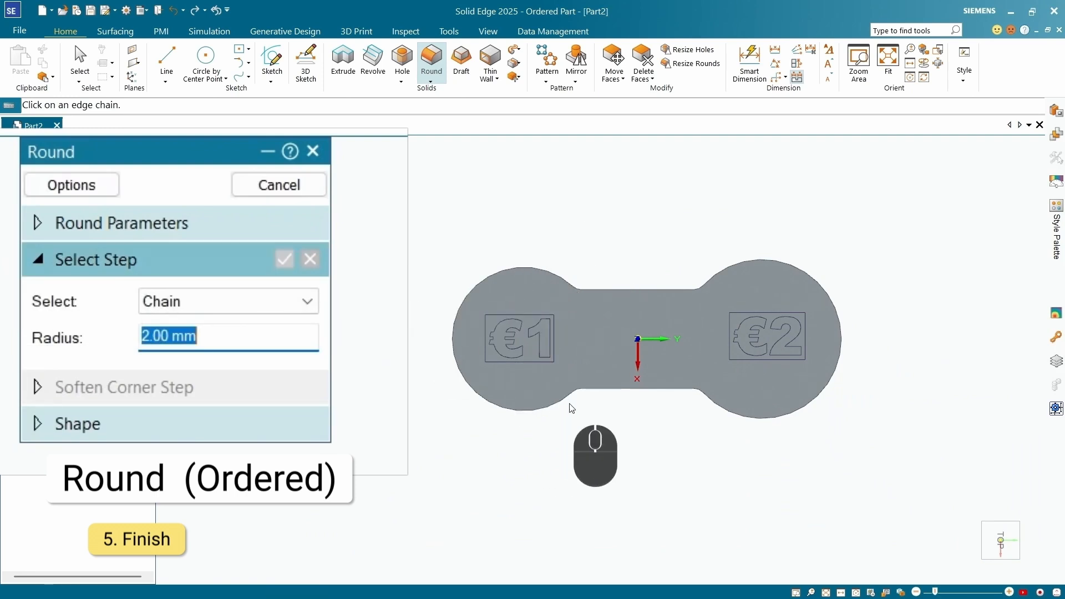
middle_click_drag(566, 402, 590, 373)
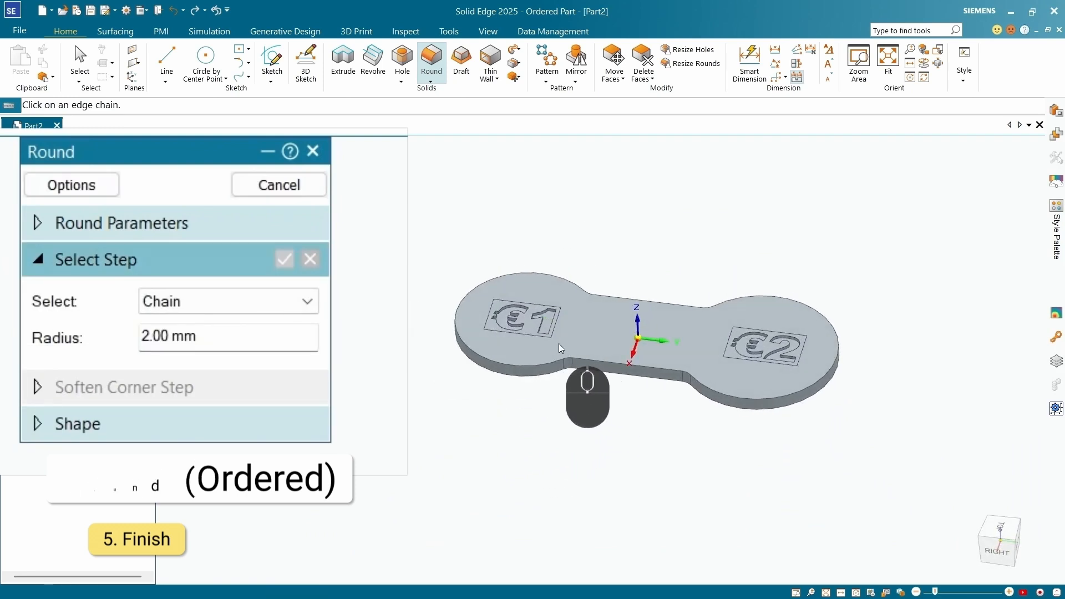
scroll(555, 341, "down", 5)
scroll(555, 340, "up", 5)
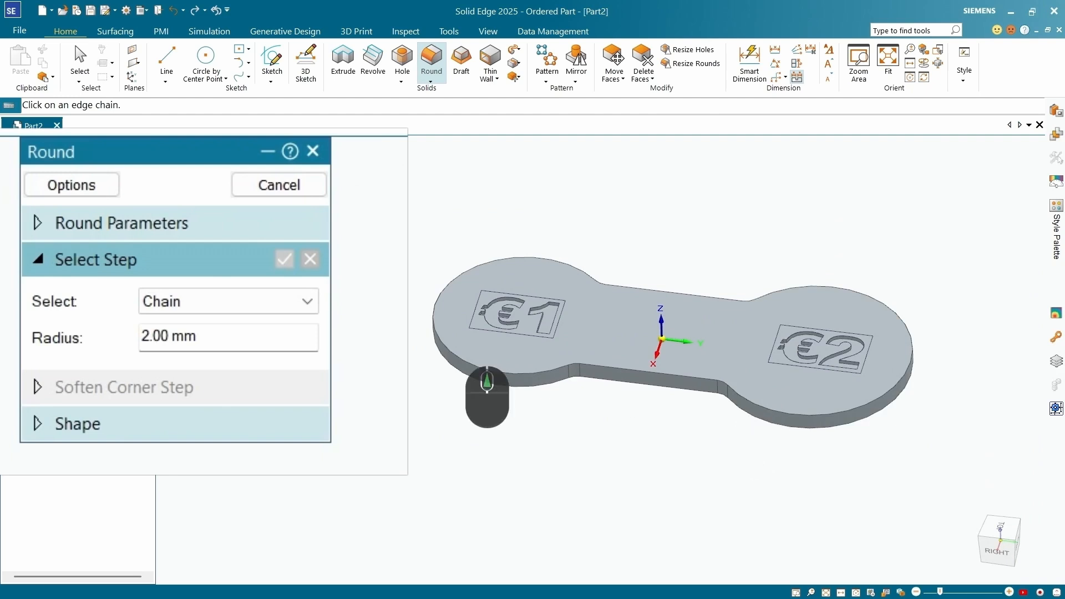
Step: Close the Round command and chamfer the complete upper outline edge chain with an equal setback of 1 mm
left_click(274, 188)
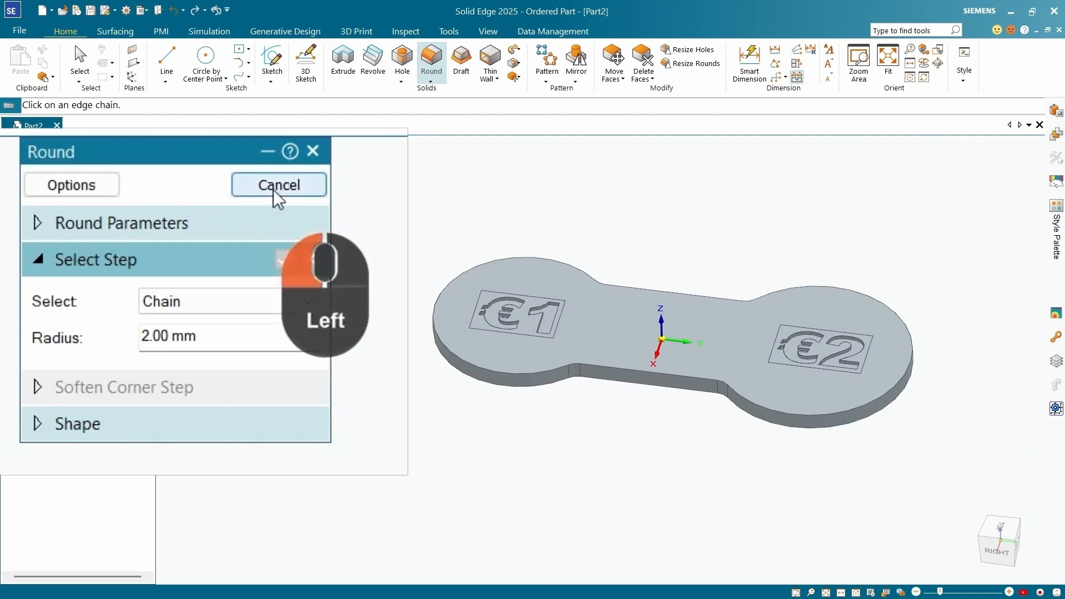
left_click(431, 81)
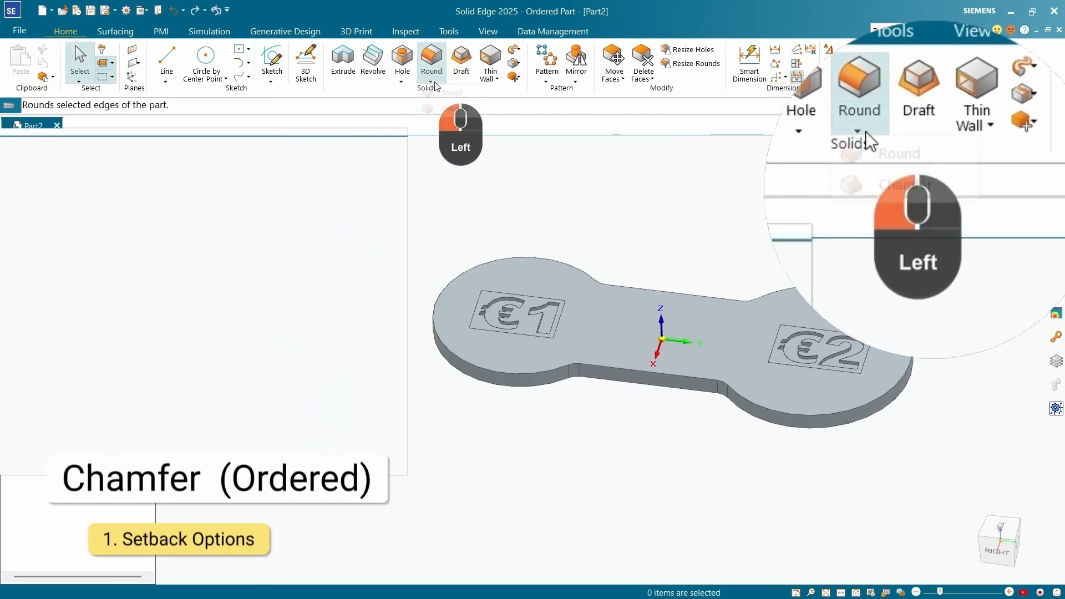
left_click(470, 108)
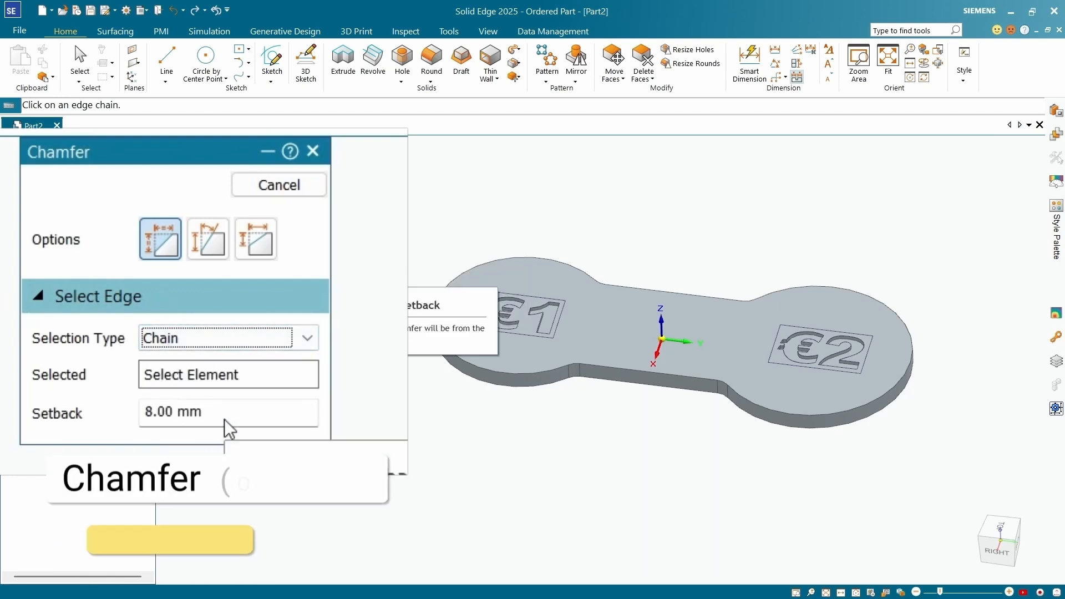
left_click(224, 418)
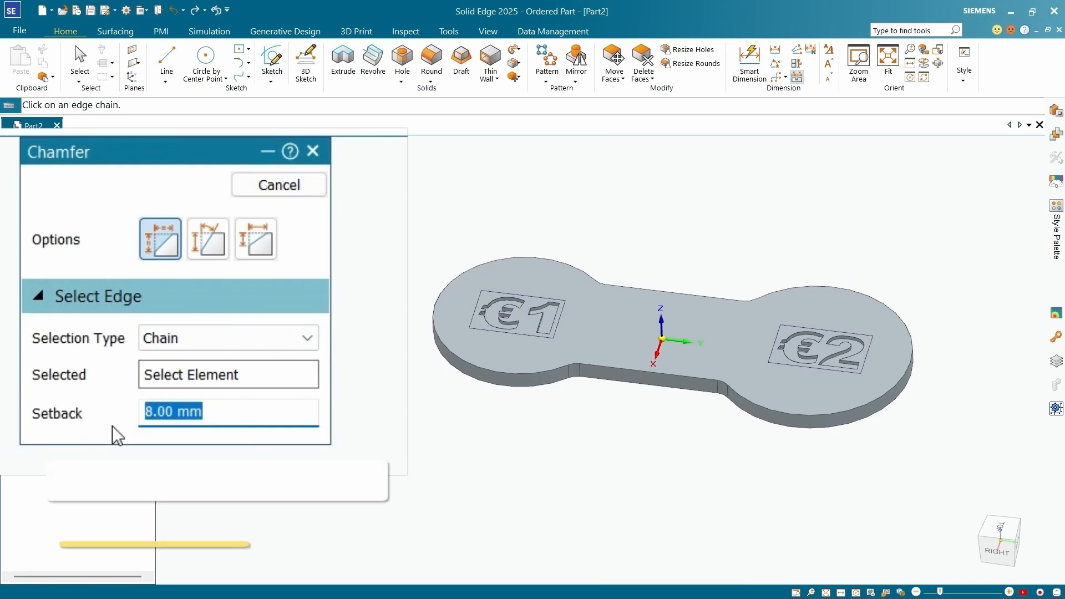
type("1")
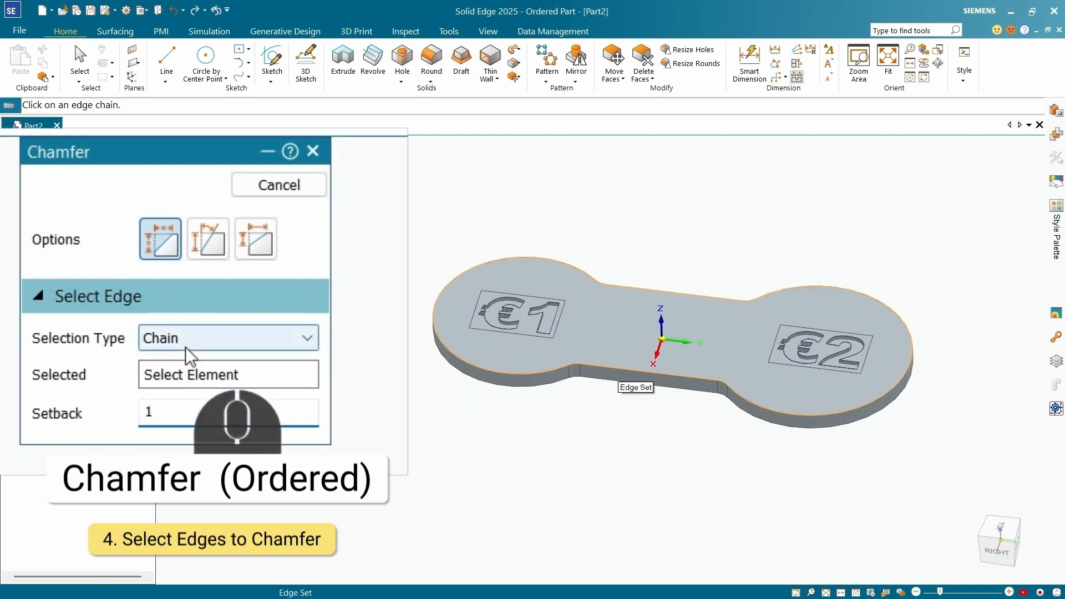
left_click(607, 368)
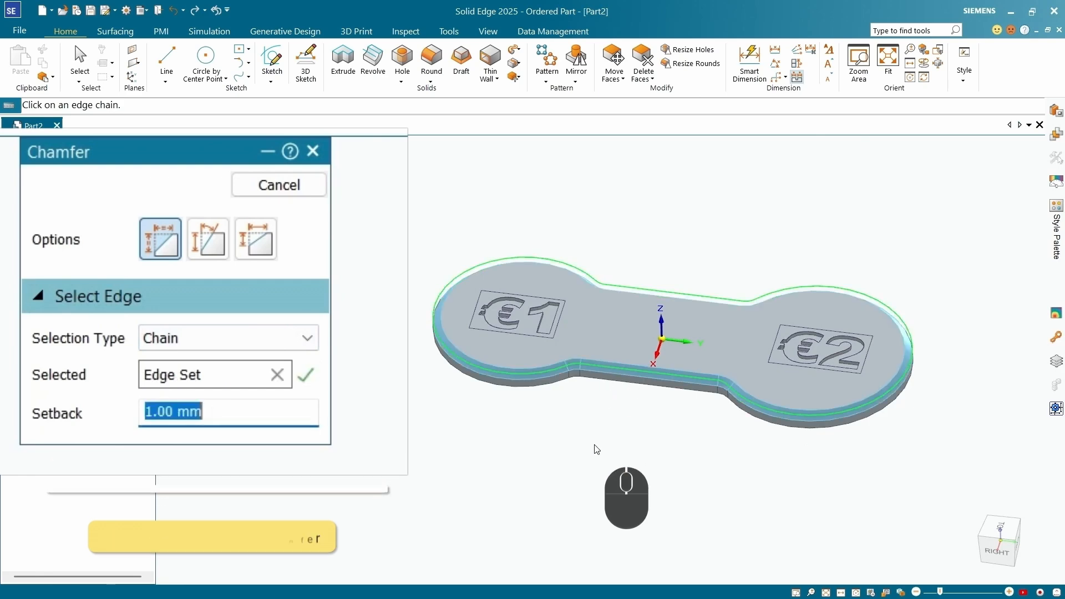
left_click(307, 374)
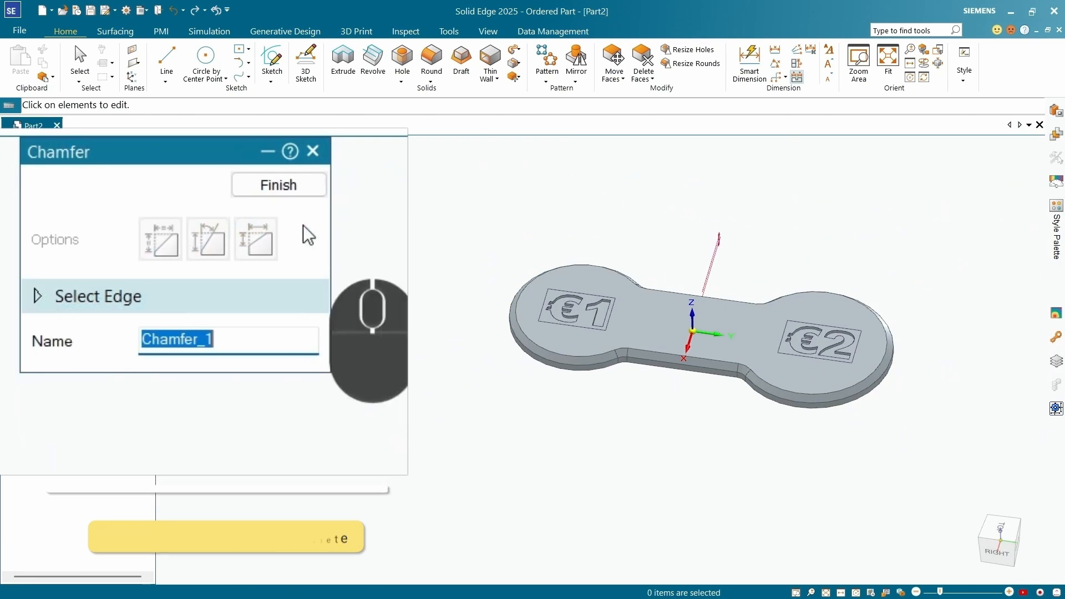
left_click(283, 188)
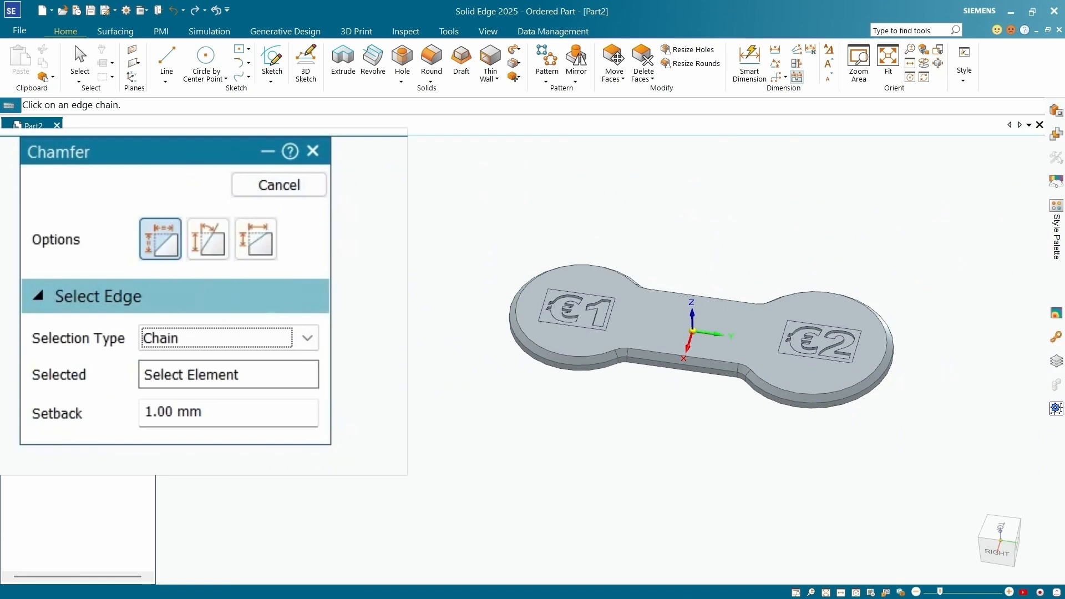
Step: Chamfer the complete outline edge chain on the underside with the same 1 mm setback and finish the Chamfer command
middle_click_drag(547, 459, 684, 369)
middle_click_drag(786, 304, 760, 256)
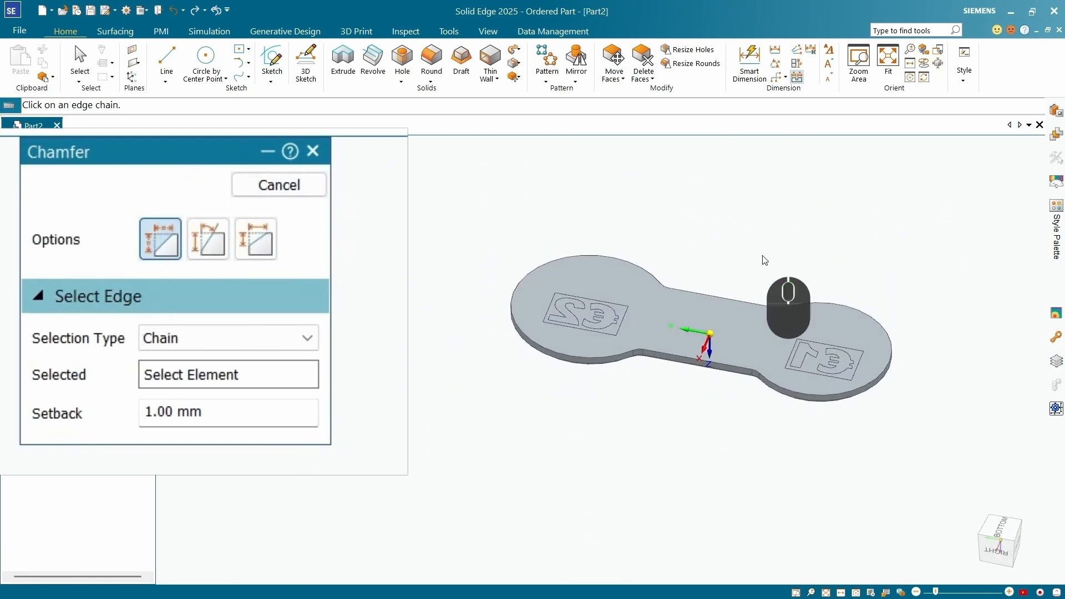
left_click(566, 349)
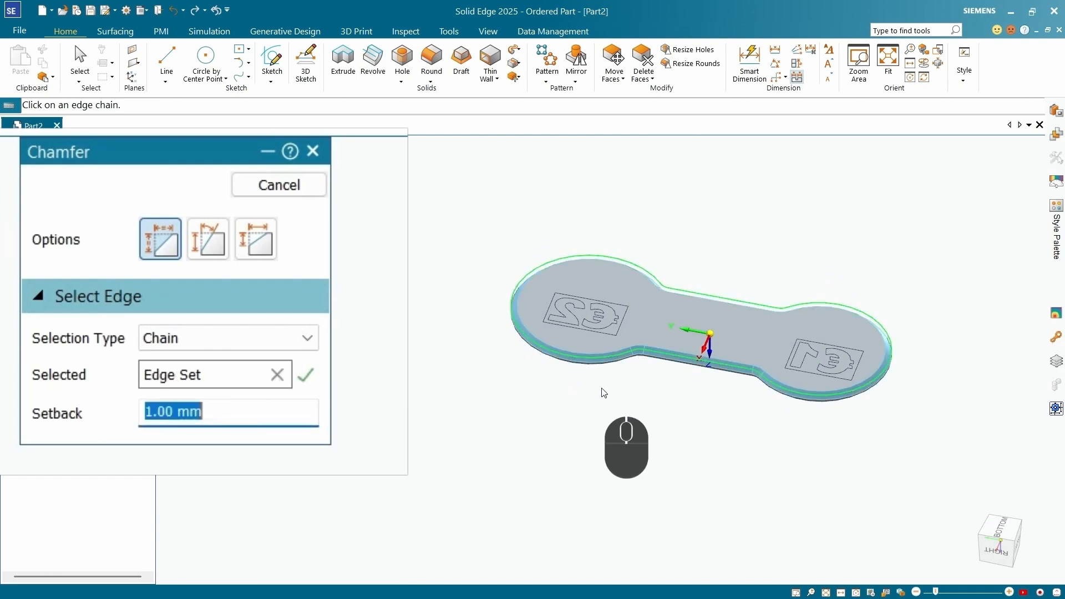
scroll(604, 392, "up", 5)
scroll(597, 357, "down", 5)
left_click(306, 375)
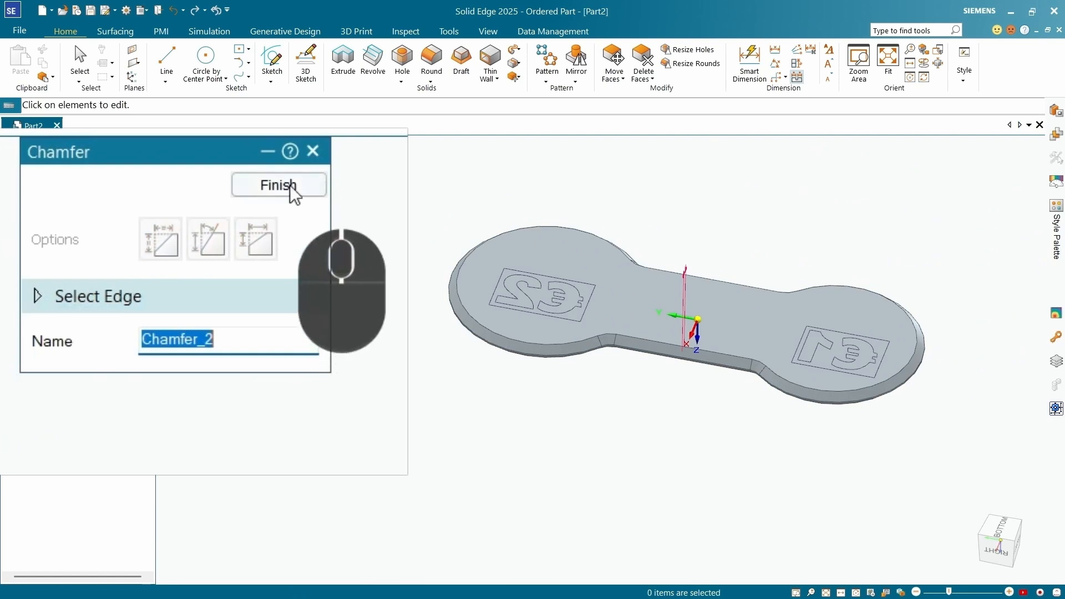
left_click(289, 185)
Step: Examine the chamfered upper and lower edges around the part from the side and from above
middle_click_drag(530, 243, 560, 289)
scroll(557, 359, "down", 5)
scroll(560, 358, "down", 3)
scroll(559, 287, "up", 6)
scroll(775, 310, "down", 3)
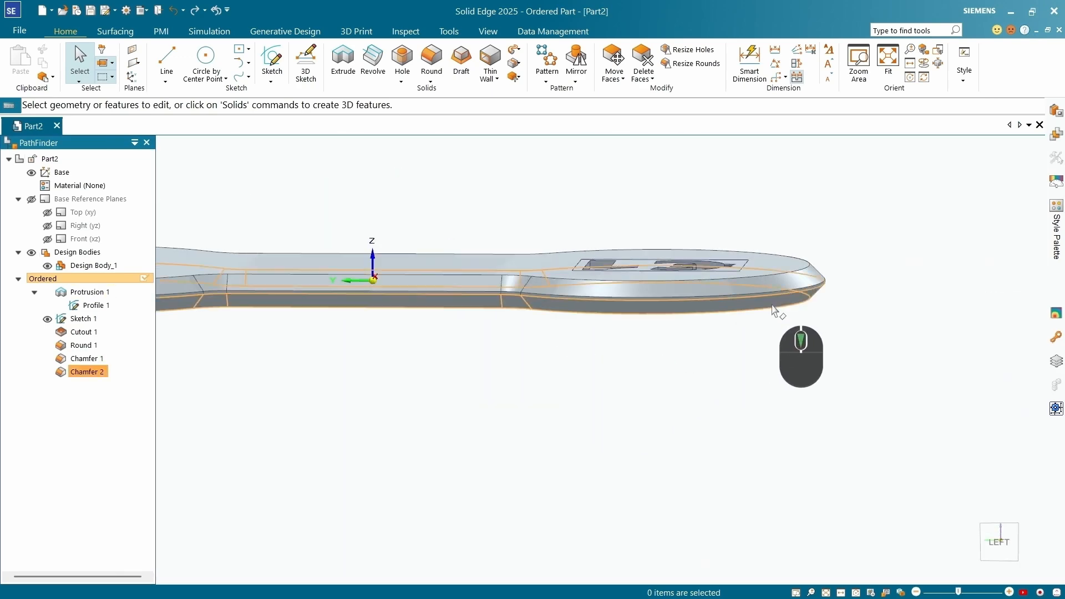
scroll(772, 305, "down", 3)
scroll(769, 302, "up", 6)
middle_click_drag(562, 306, 599, 347)
scroll(518, 354, "down", 3)
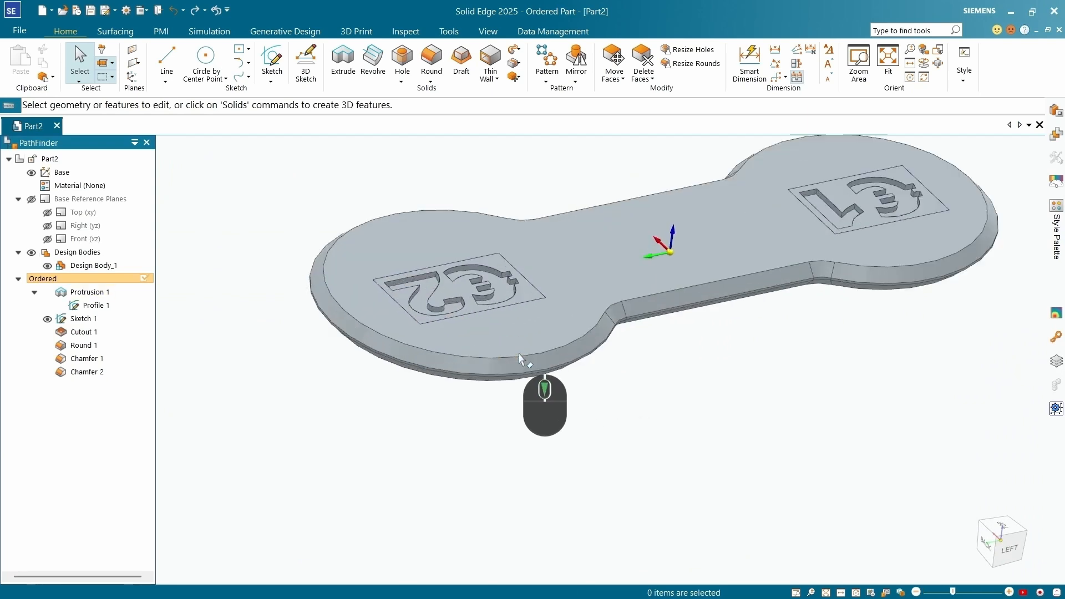
middle_click_drag(520, 358, 539, 345)
scroll(539, 345, "down", 3)
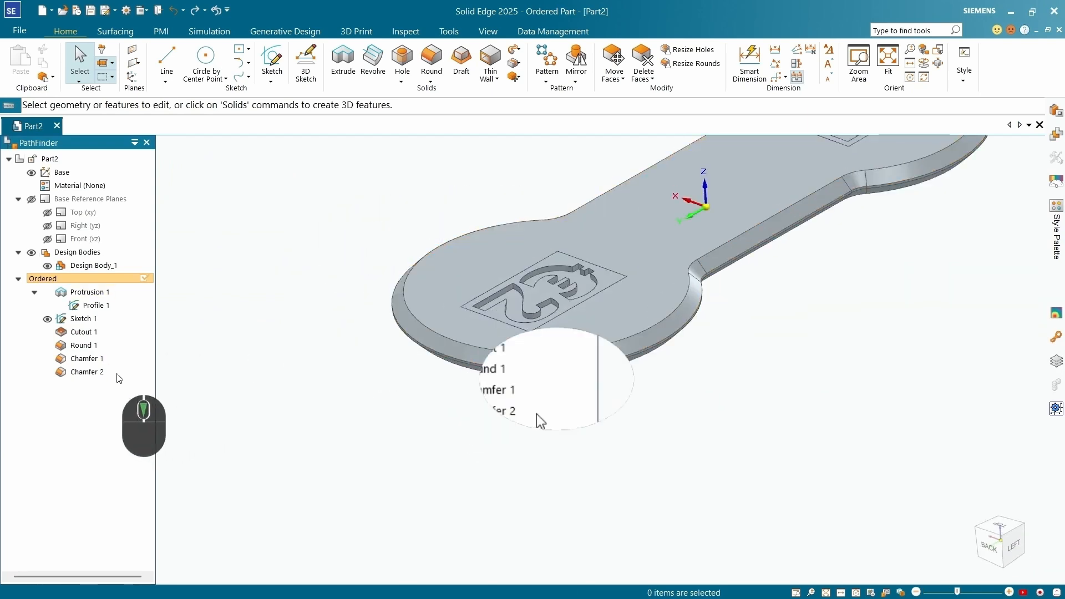
Step: Edit the definition of Chamfer 1 and set its setback to 0.5 mm
left_click(100, 359)
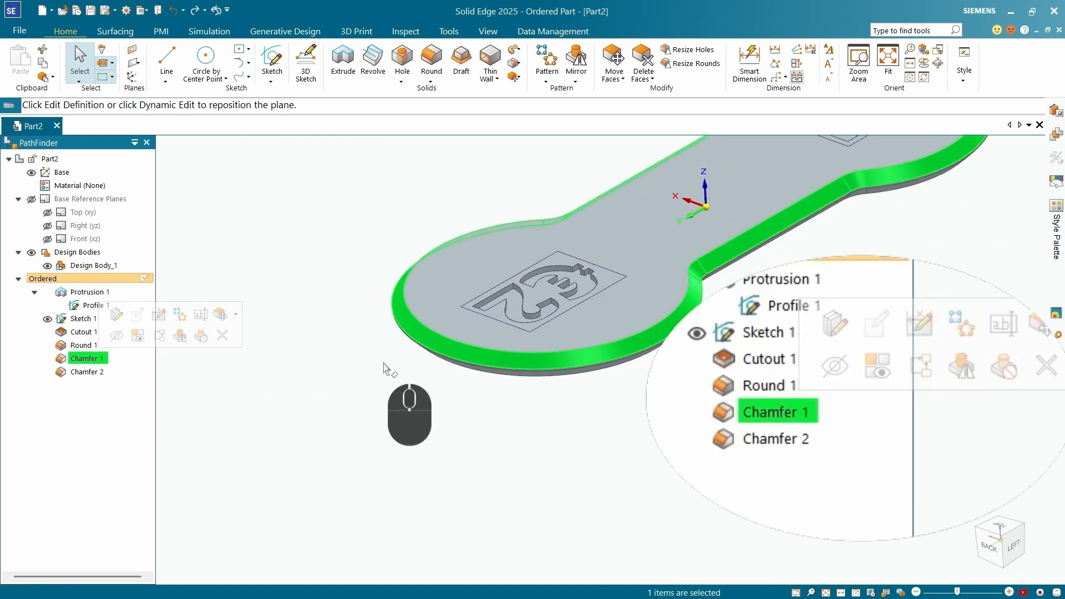
left_click(116, 316)
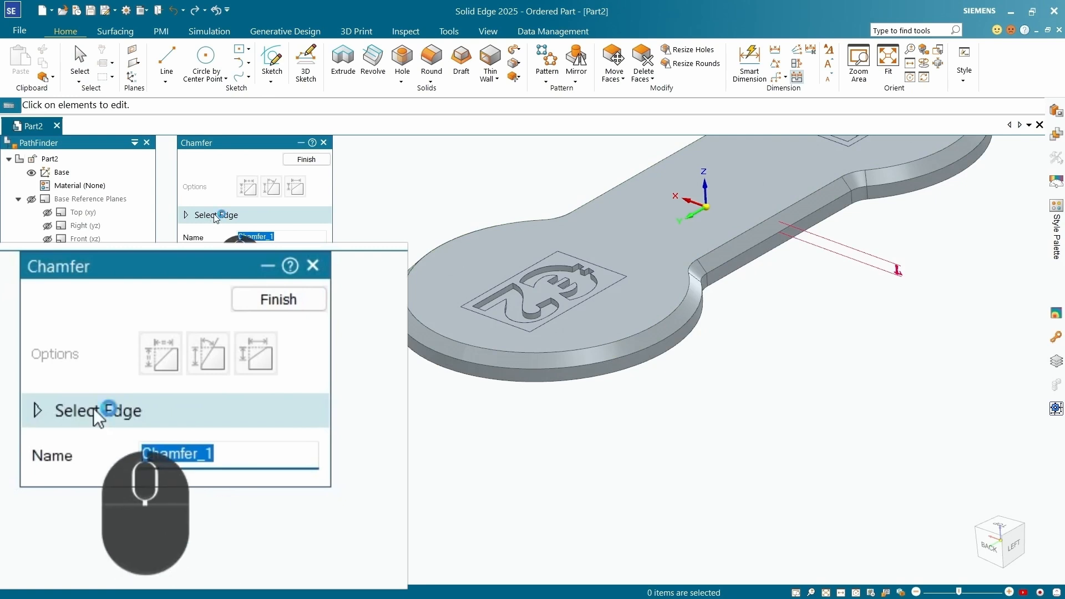
left_click(186, 216)
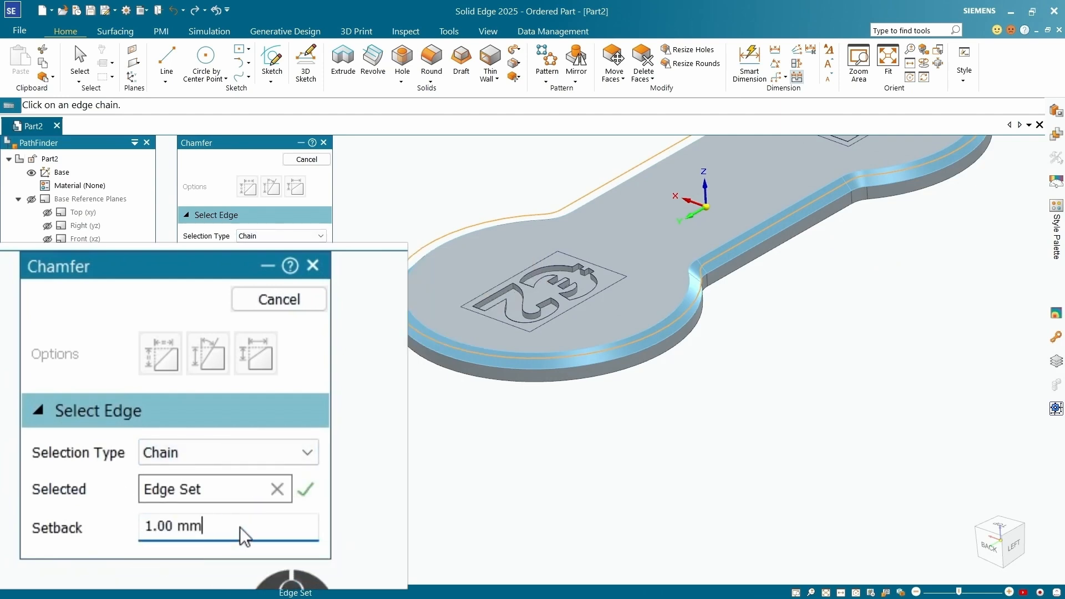
key("BackSpace")
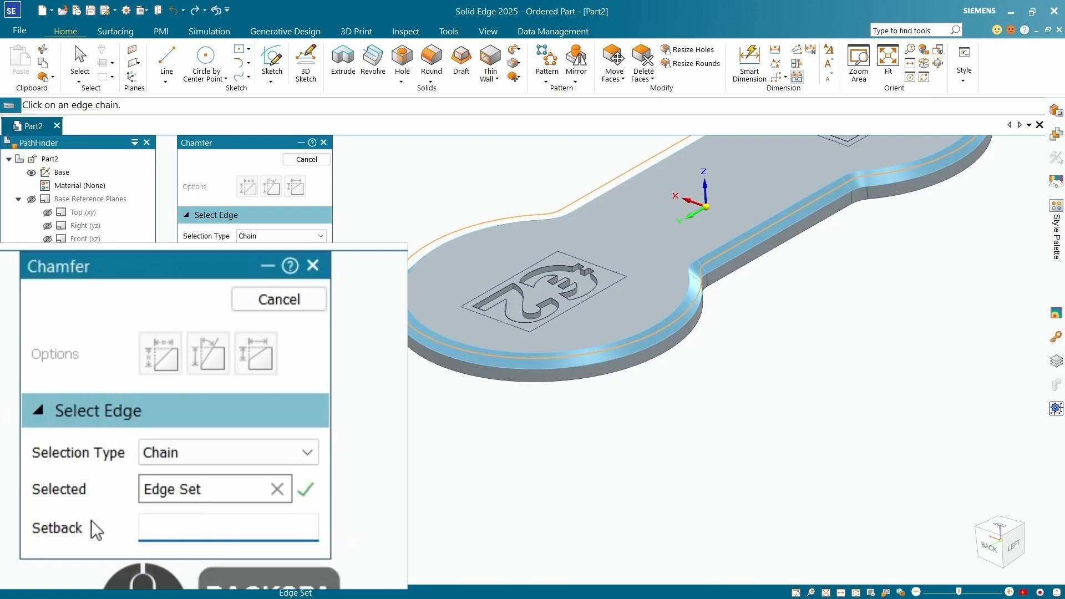
type("0.5")
left_click(305, 491)
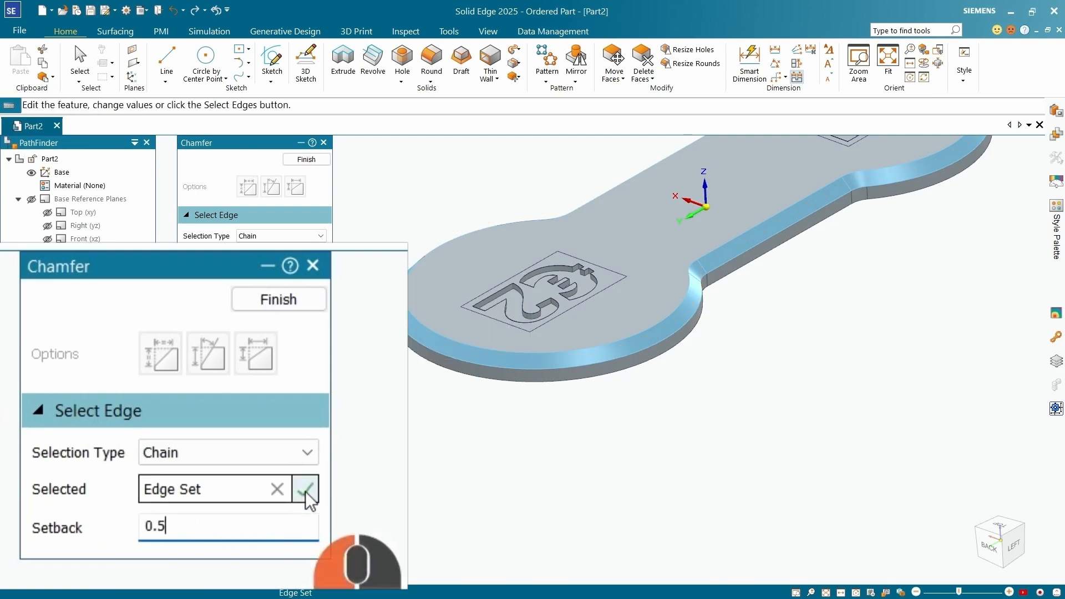
left_click(279, 299)
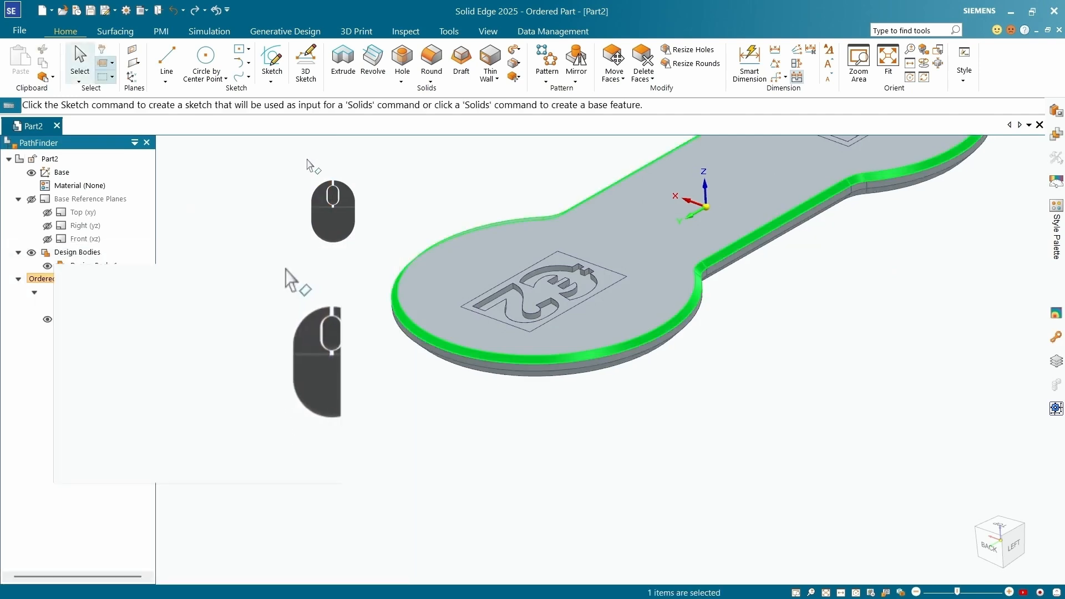
Step: Edit the definition of Chamfer 2, set its setback to 0.5 mm and view the whole part
left_click(90, 371)
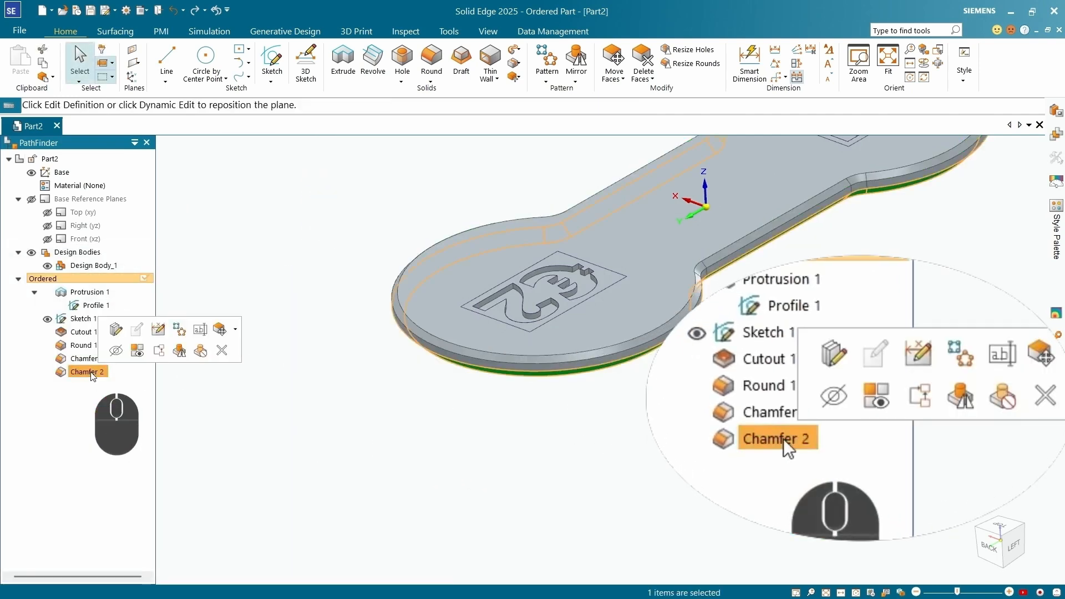
left_click(116, 330)
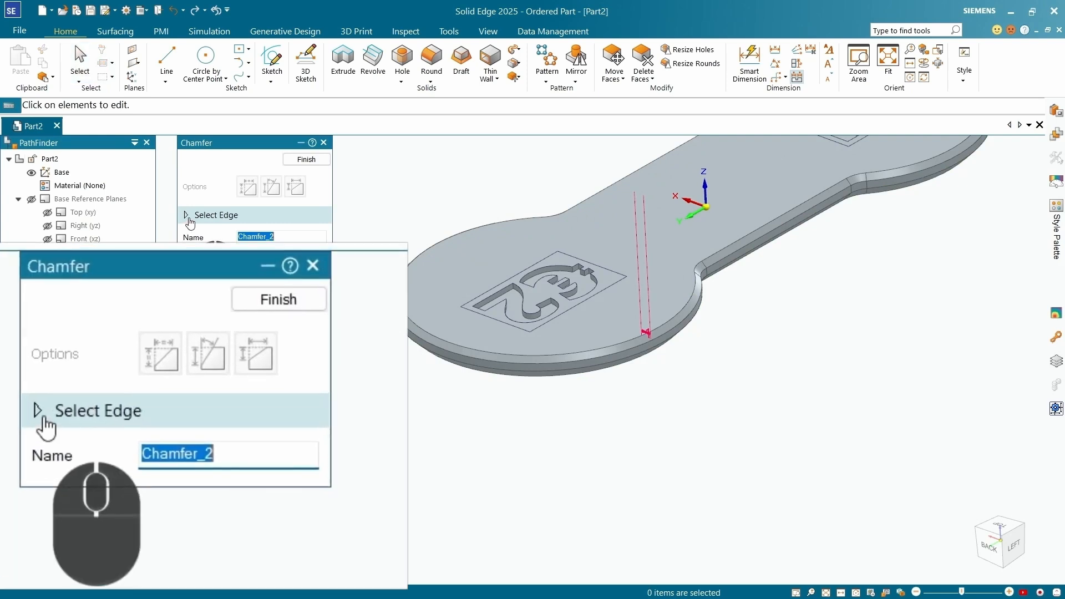
left_click(187, 216)
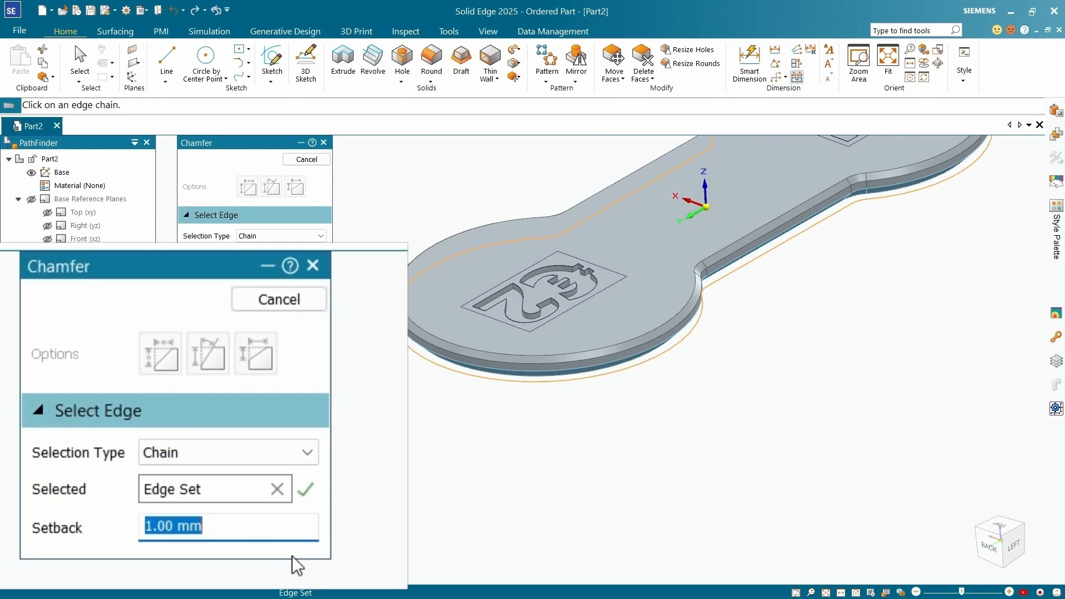
type("0.5")
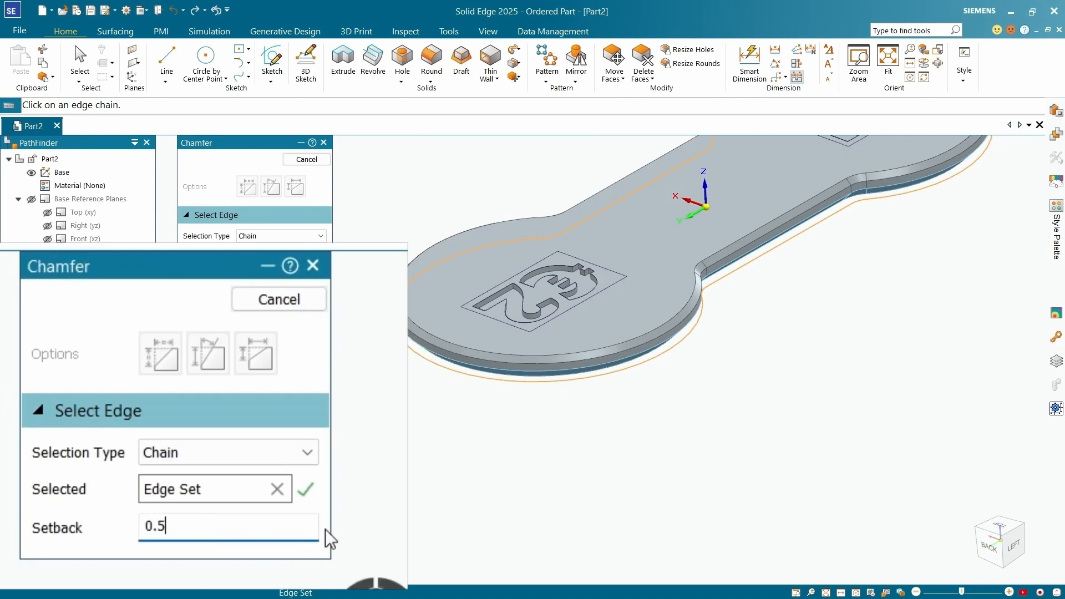
left_click(305, 490)
left_click(305, 160)
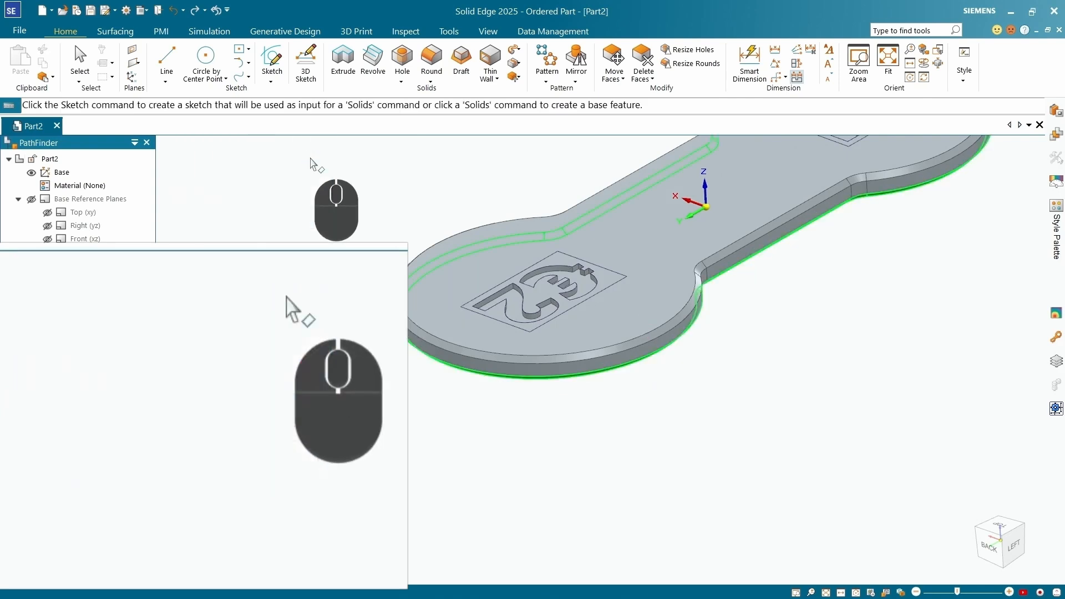
scroll(388, 361, "down", 5)
middle_click_drag(387, 361, 551, 366)
scroll(551, 366, "up", 6)
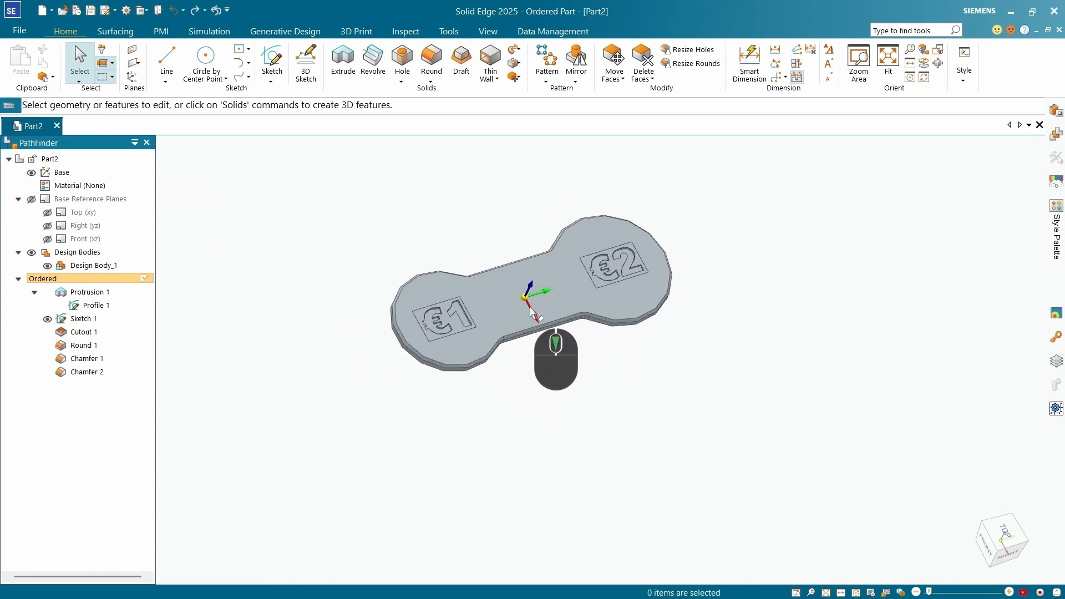
Step: Start saving the part in the 050Design folder of 2508-CESE-001 and enter document number 2508-CESE-001-P001
left_click(104, 11)
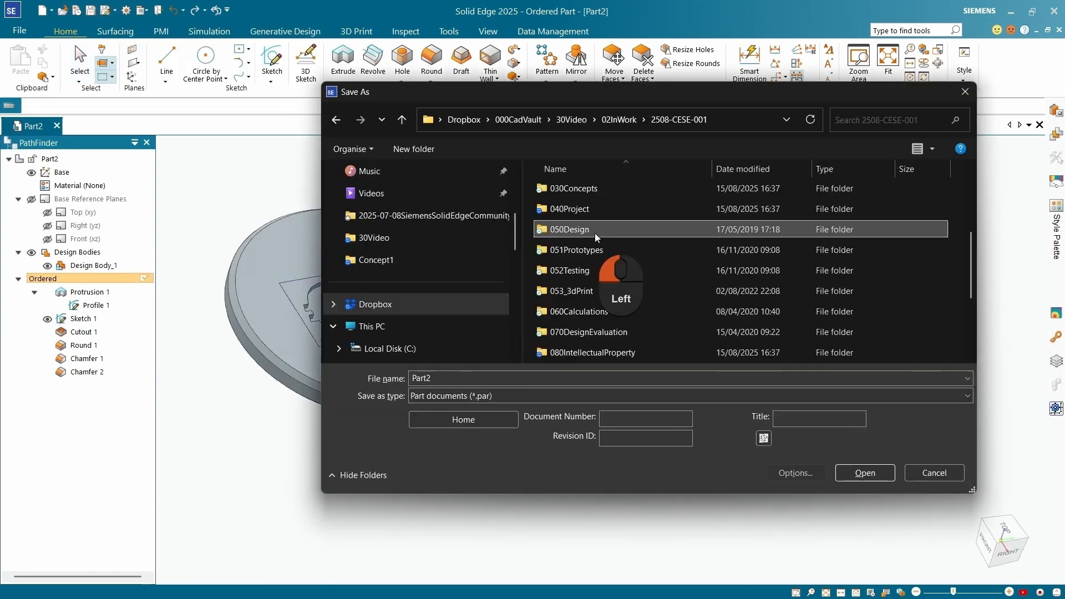
double_click(595, 232)
right_click(625, 419)
left_click(674, 290)
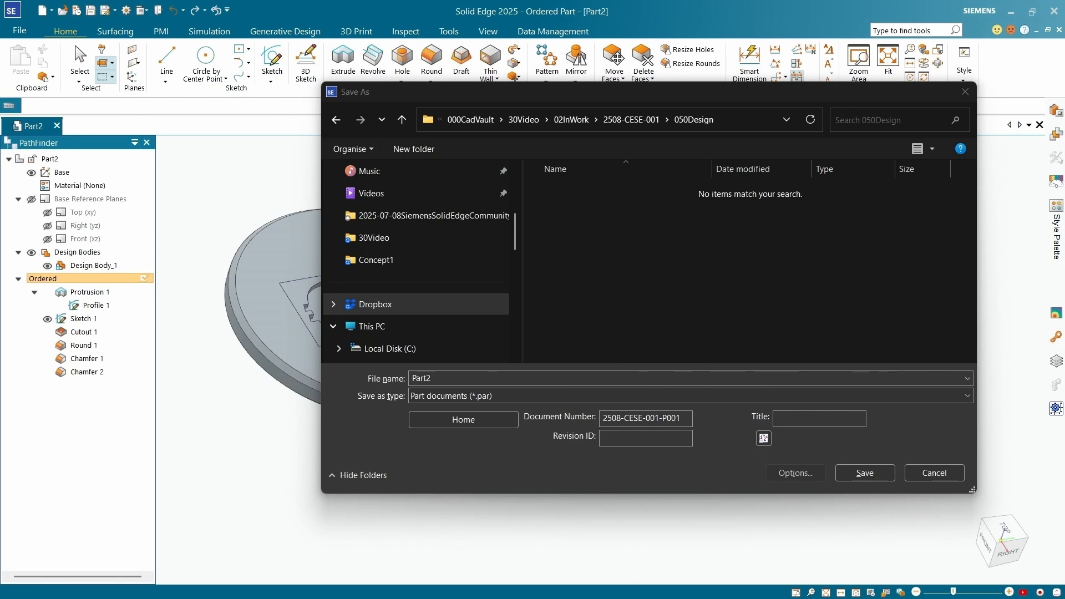
Step: Fill in the trolley token title, set the revision ID to A and save the part document as Part2
left_click(645, 437)
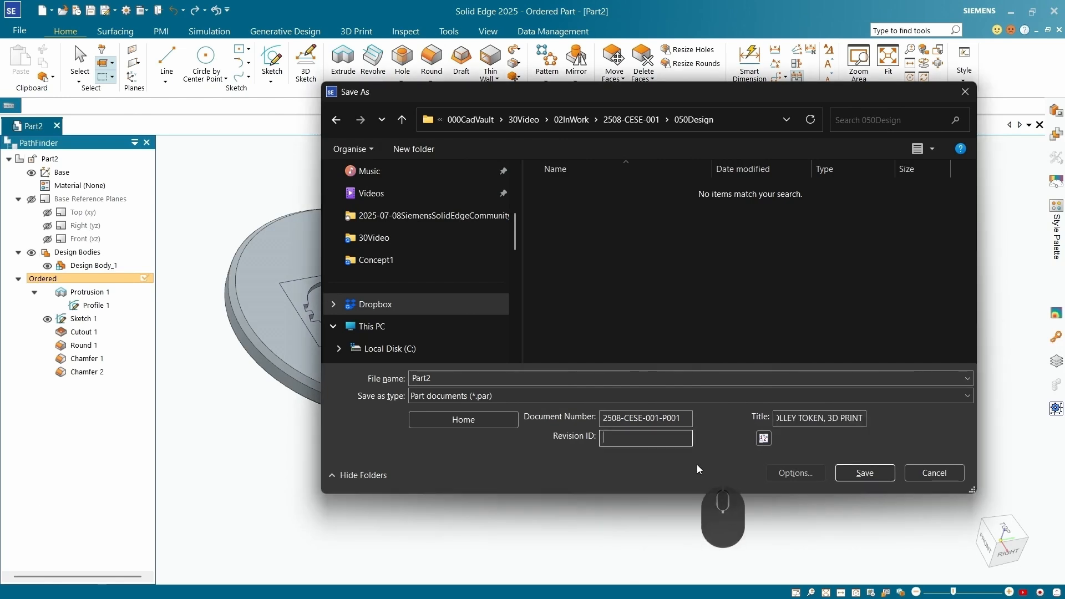
type("A")
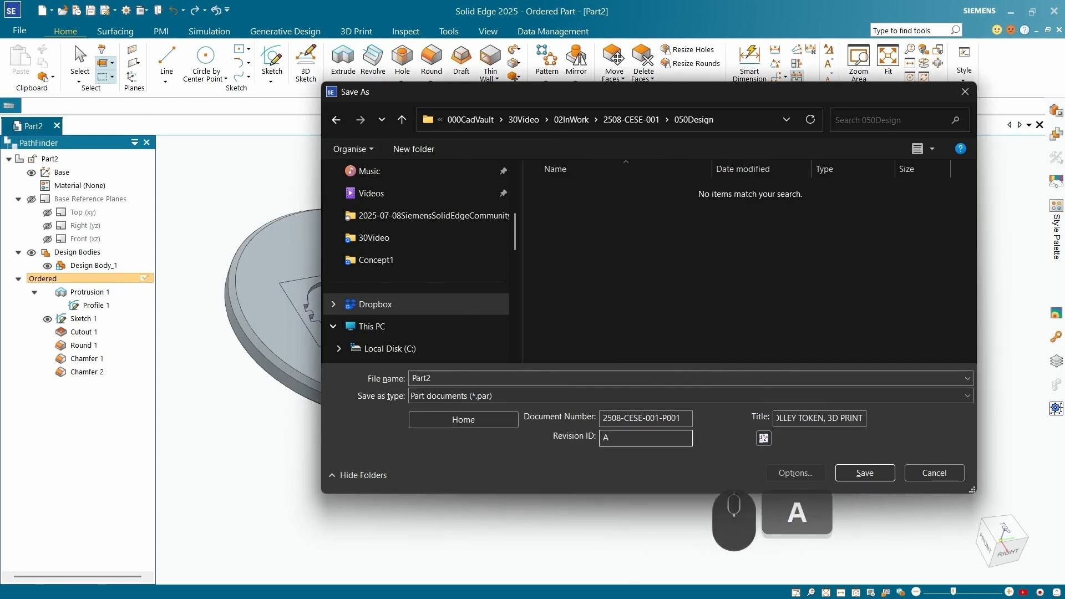
left_click(854, 474)
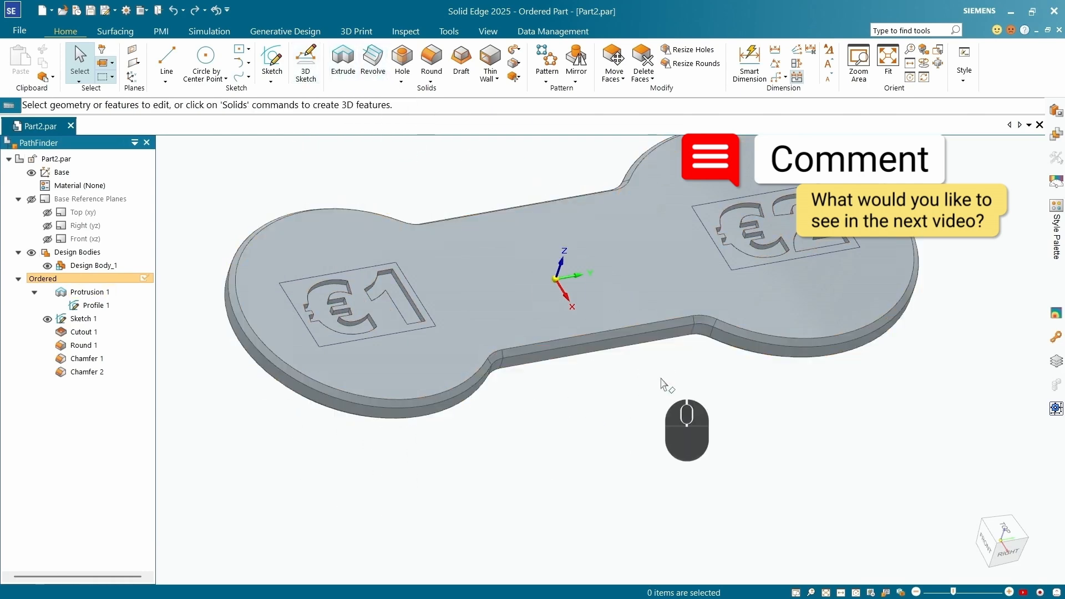
scroll(662, 383, "down", 4)
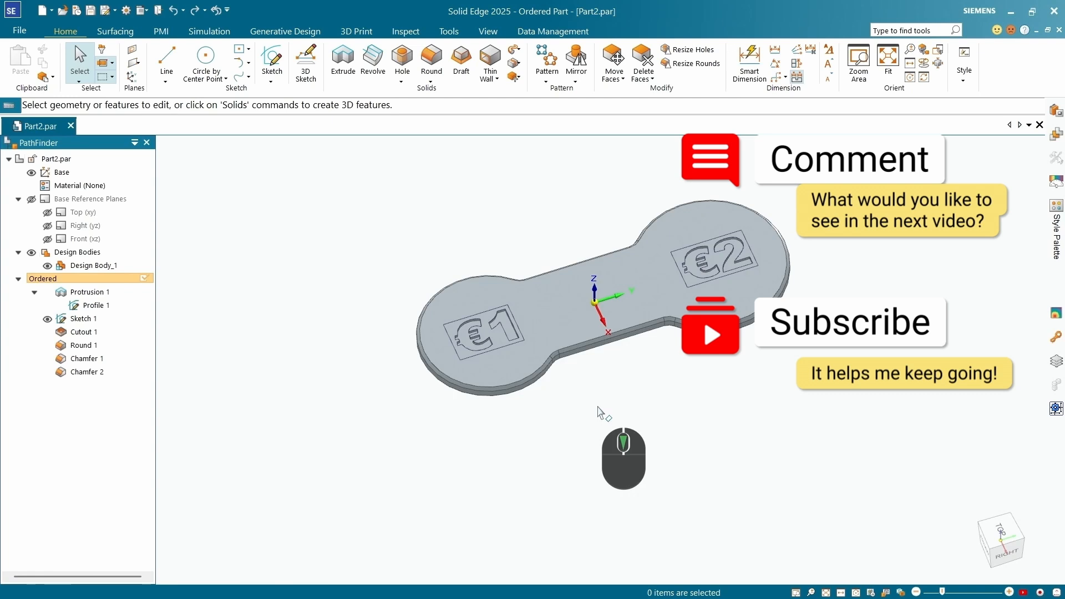